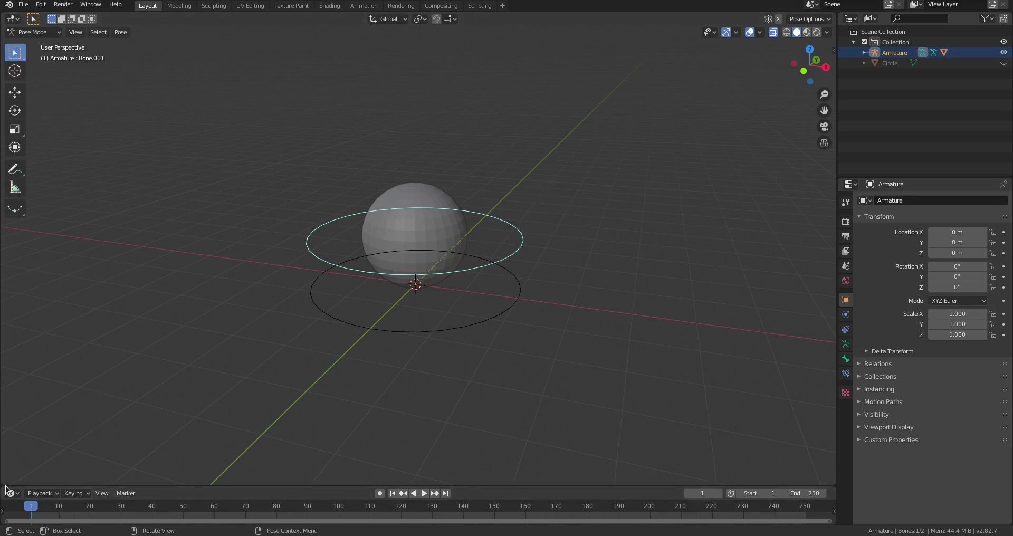
Step: Split the 3D viewport horizontally into two areas and turn the lower one into a Graph Editor
{"action": "left_click", "coordinate": [5, 438]}
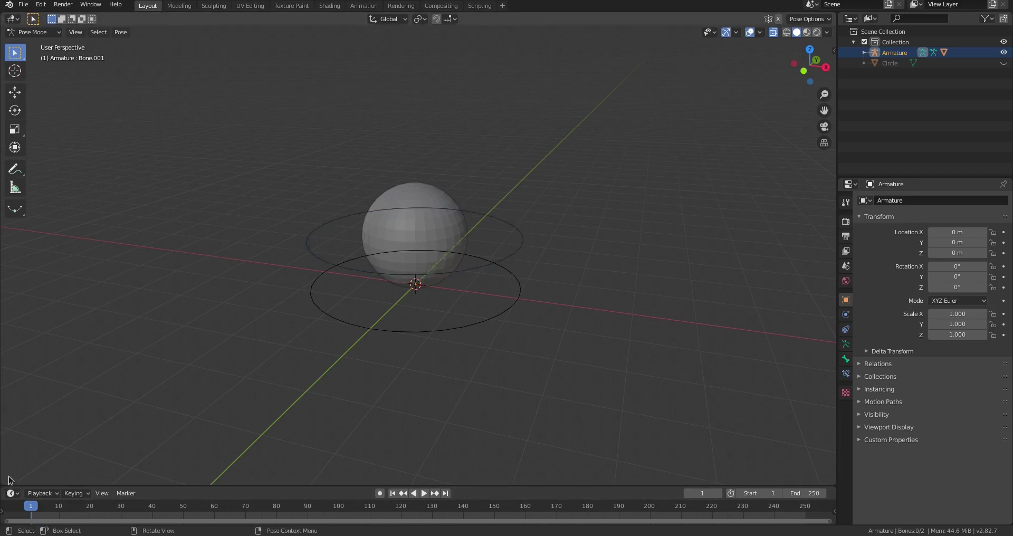
{"action": "left_click_drag", "start_coordinate": [7, 485], "coordinate": [21, 248]}
{"action": "left_click", "coordinate": [13, 254]}
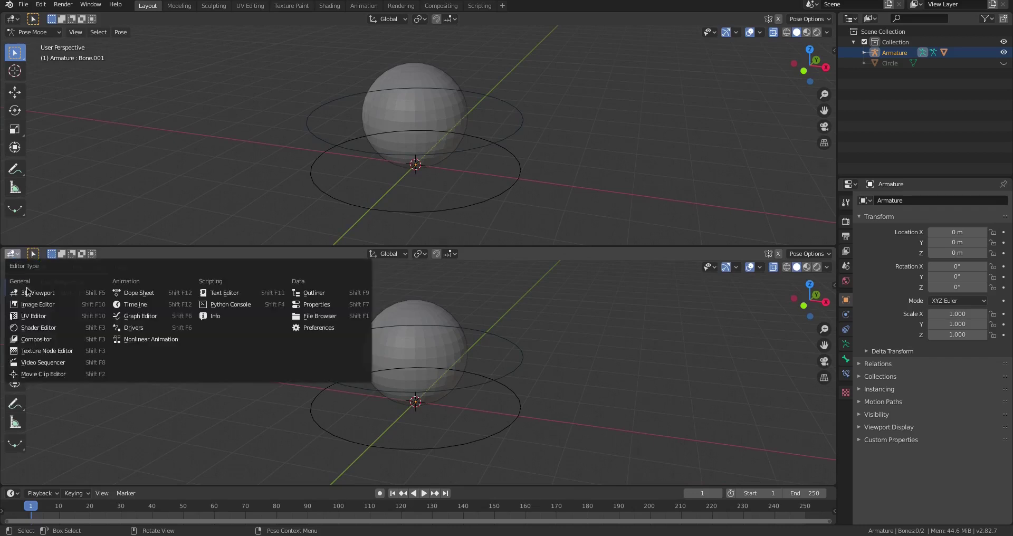
{"action": "left_click", "coordinate": [152, 316]}
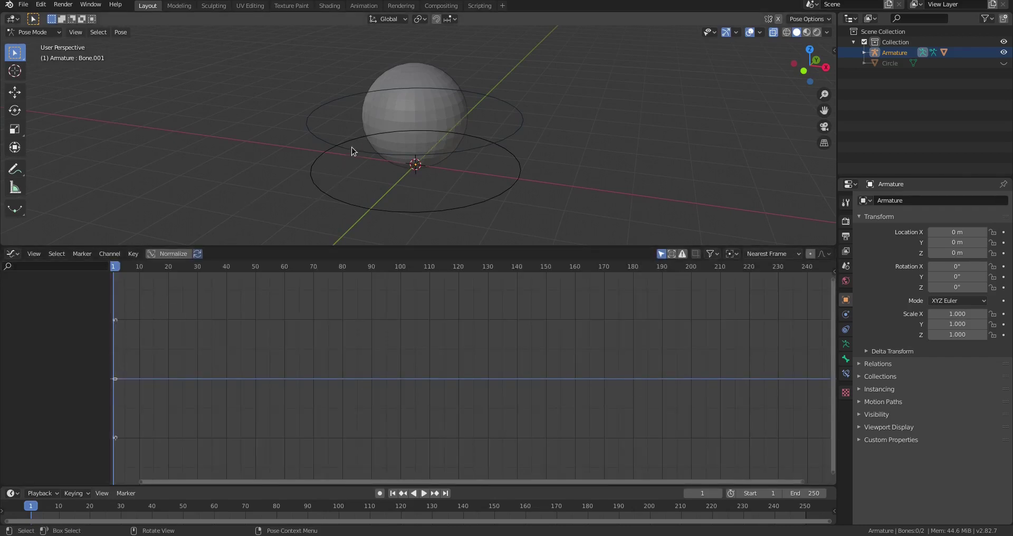
Step: Resize the areas so that the timeline and the 3D viewport are taller and the Graph Editor is shorter
{"action": "left_click_drag", "start_coordinate": [240, 484], "coordinate": [257, 455]}
{"action": "middle_click_drag", "start_coordinate": [428, 157], "coordinate": [430, 149]}
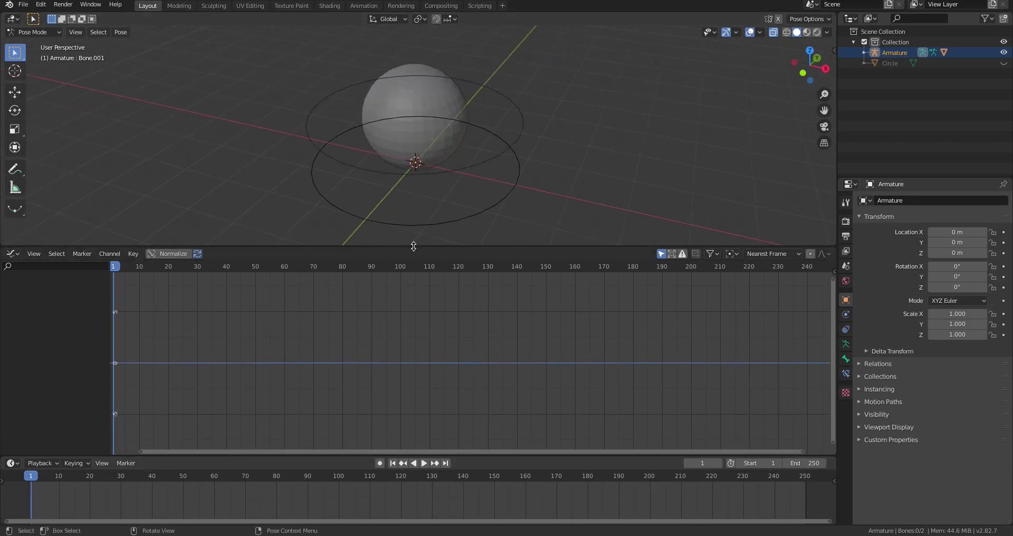
{"action": "left_click_drag", "start_coordinate": [412, 242], "coordinate": [407, 283]}
Step: Make LocRotScale the active keying set and keyframe the lower ring bone at frame 1
{"action": "left_click", "coordinate": [495, 179]}
{"action": "left_click", "coordinate": [507, 219]}
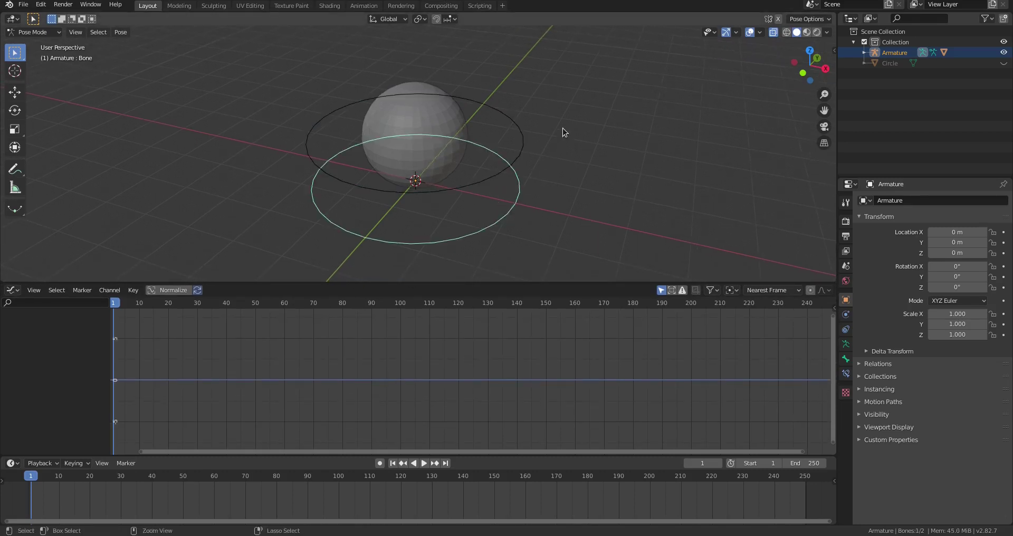
{"action": "scroll", "coordinate": [485, 193], "scroll_direction": "down", "scroll_amount": 3}
{"action": "scroll", "coordinate": [434, 178], "scroll_direction": "down", "scroll_amount": 3}
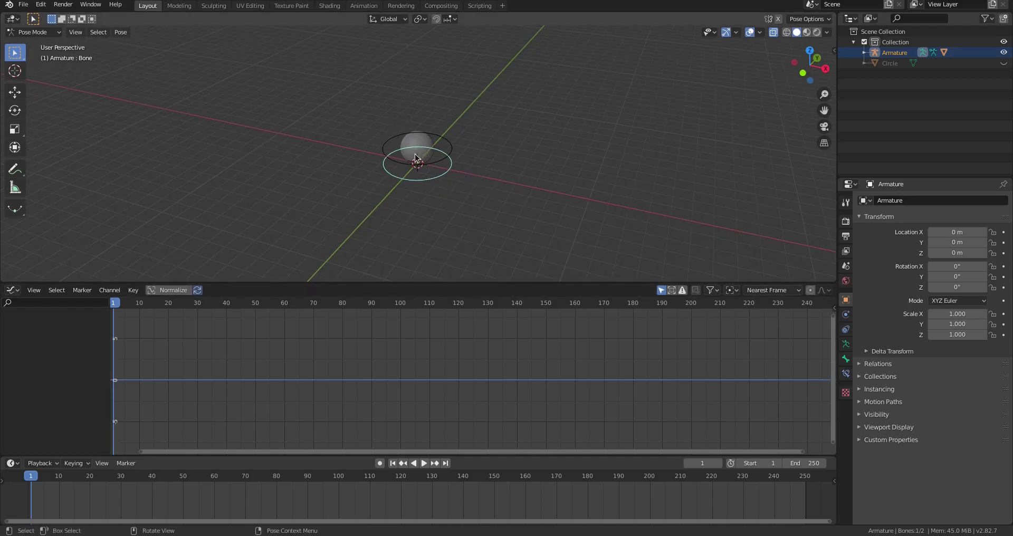
{"action": "key", "text": "i"}
{"action": "key", "text": "i"}
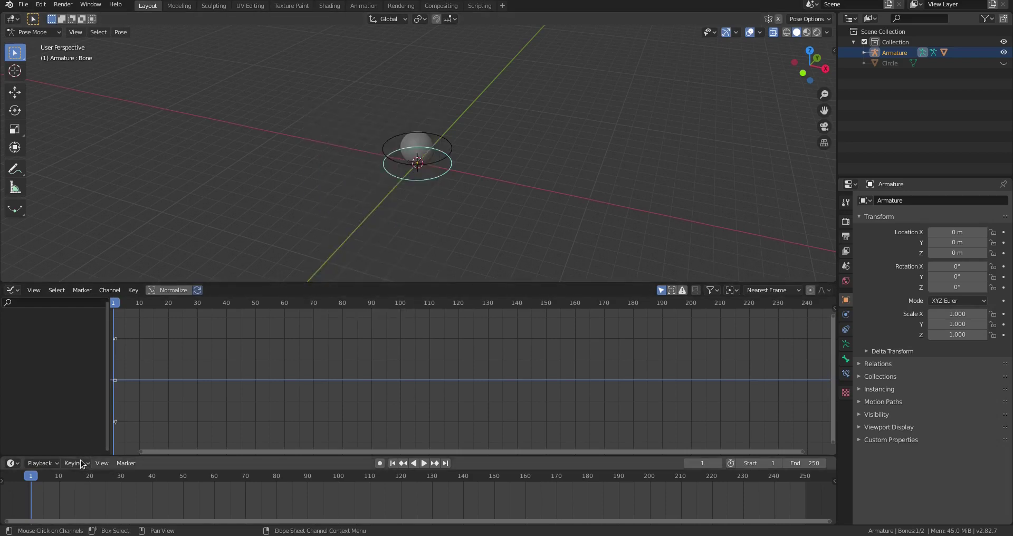
{"action": "left_click", "coordinate": [75, 463]}
{"action": "left_click", "coordinate": [65, 373]}
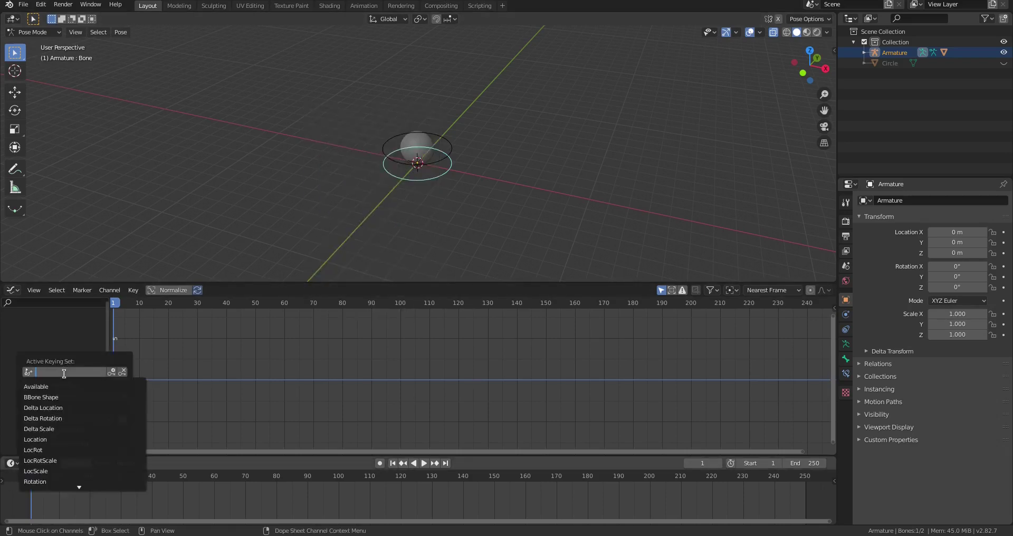
{"action": "left_click", "coordinate": [65, 460]}
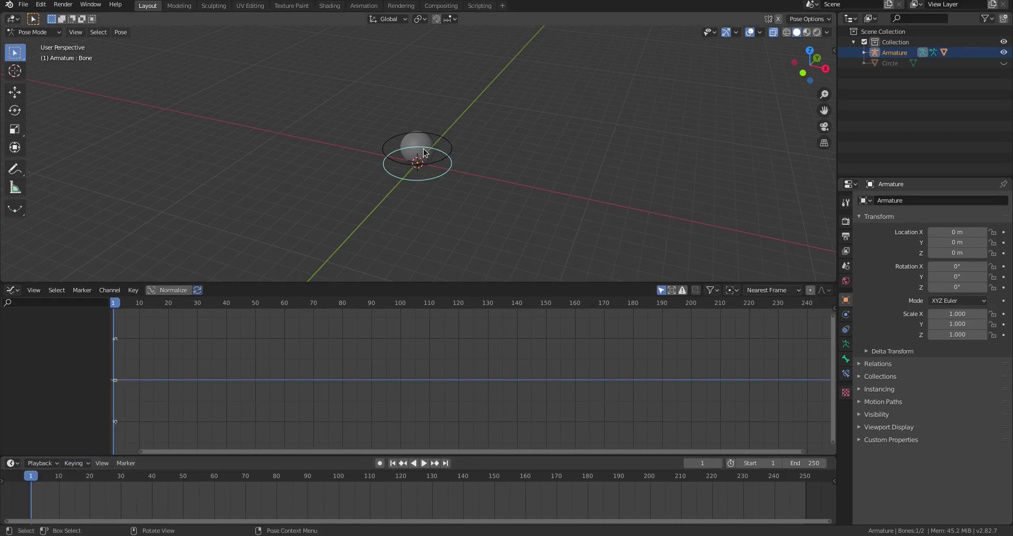
{"action": "key", "text": "i"}
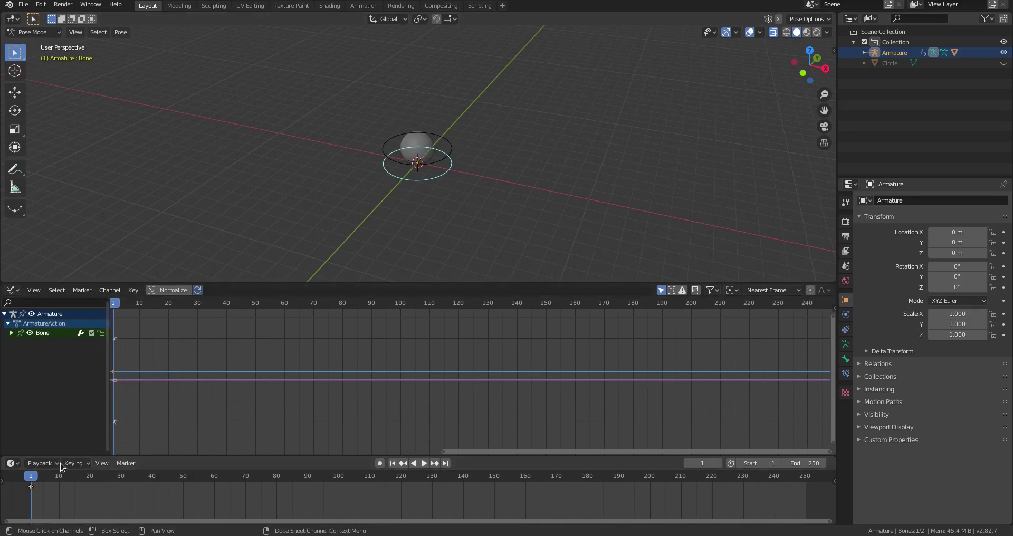
Step: Keyframe the lower ring bone at frame 20, moved about 8 m along global X, and enable auto keying
{"action": "left_click_drag", "start_coordinate": [44, 483], "coordinate": [90, 486]}
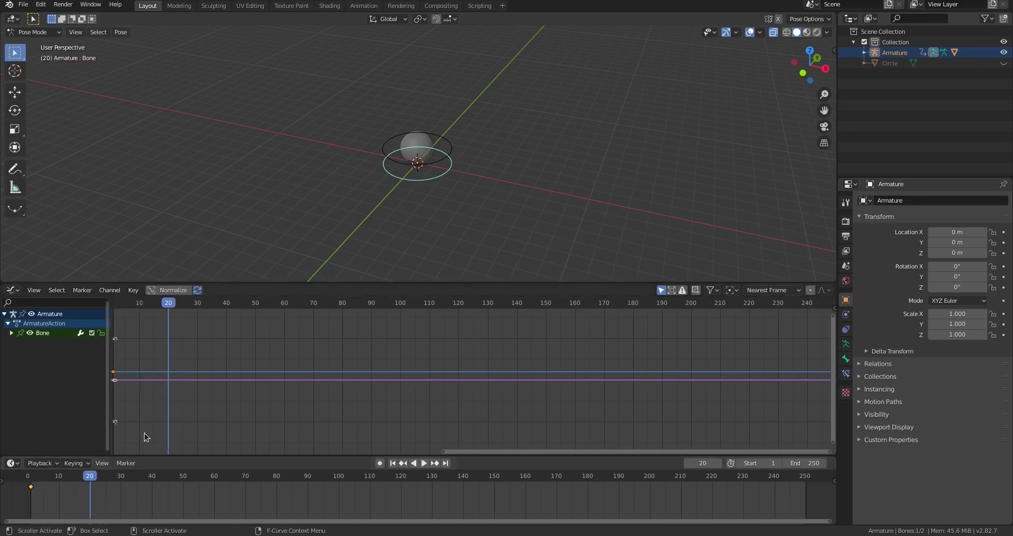
{"action": "key", "text": "g"}
{"action": "key", "text": "x"}
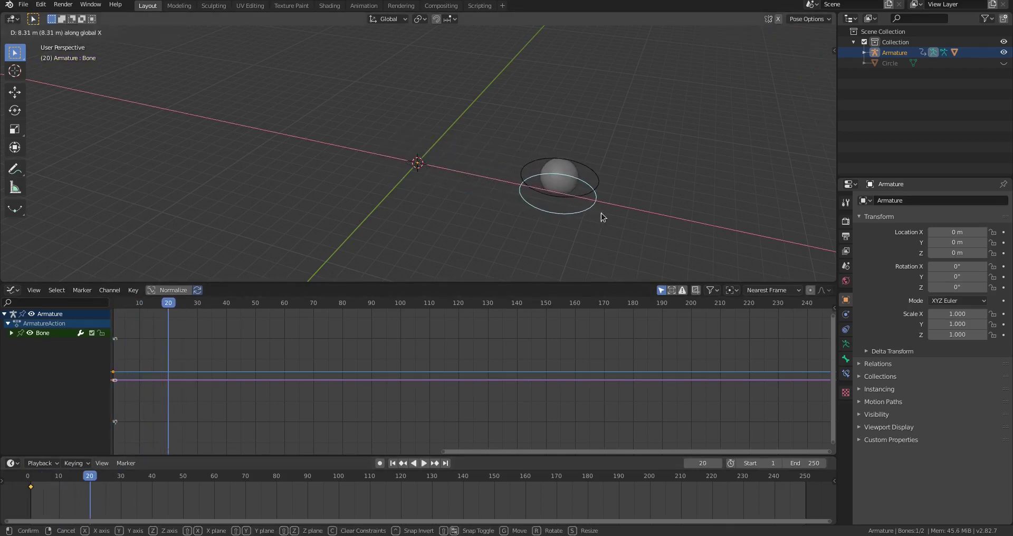
{"action": "left_click", "coordinate": [588, 228]}
{"action": "key", "text": "i"}
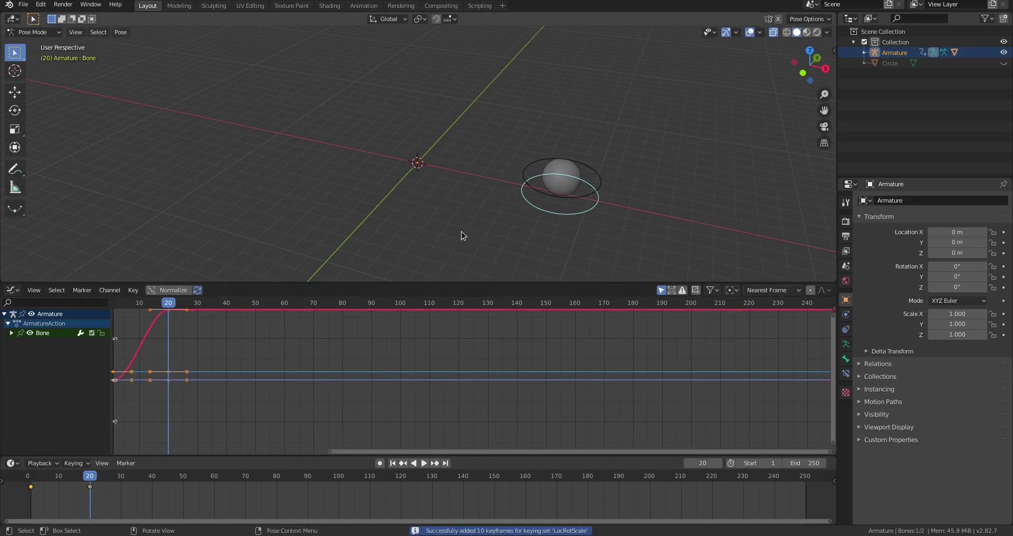
{"action": "left_click", "coordinate": [379, 463]}
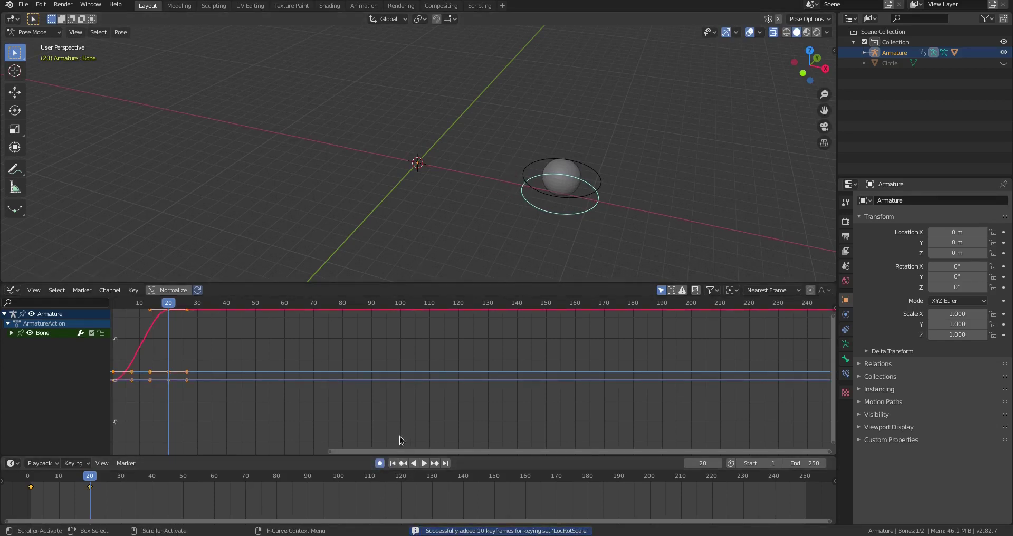
Step: Examine the bone's animation curves and their keyframe handles between frames 1 and 20 in the Graph Editor
{"action": "middle_click_drag", "start_coordinate": [227, 359], "coordinate": [325, 337]}
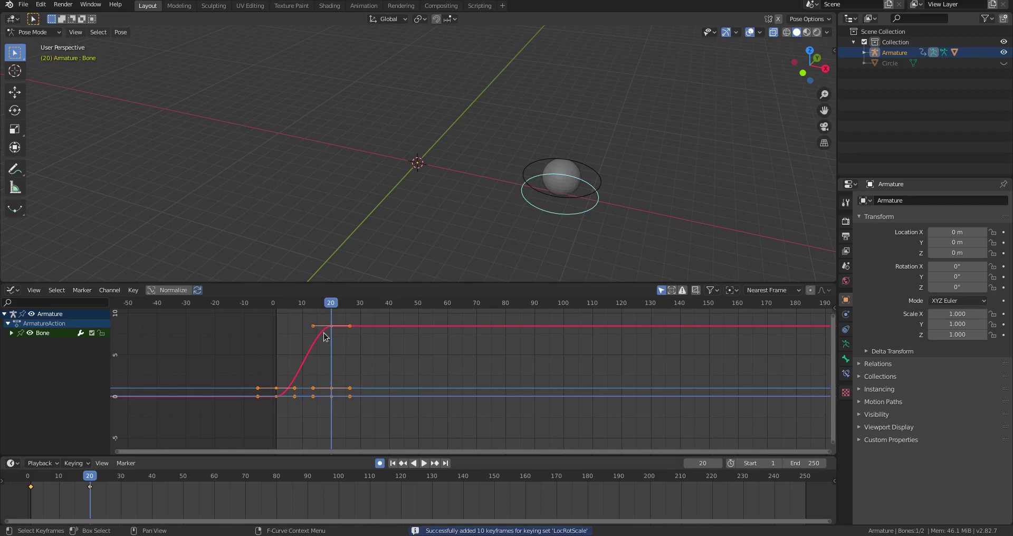
{"action": "left_click", "coordinate": [357, 361]}
{"action": "left_click_drag", "start_coordinate": [343, 314], "coordinate": [278, 384]}
{"action": "left_click", "coordinate": [302, 364]}
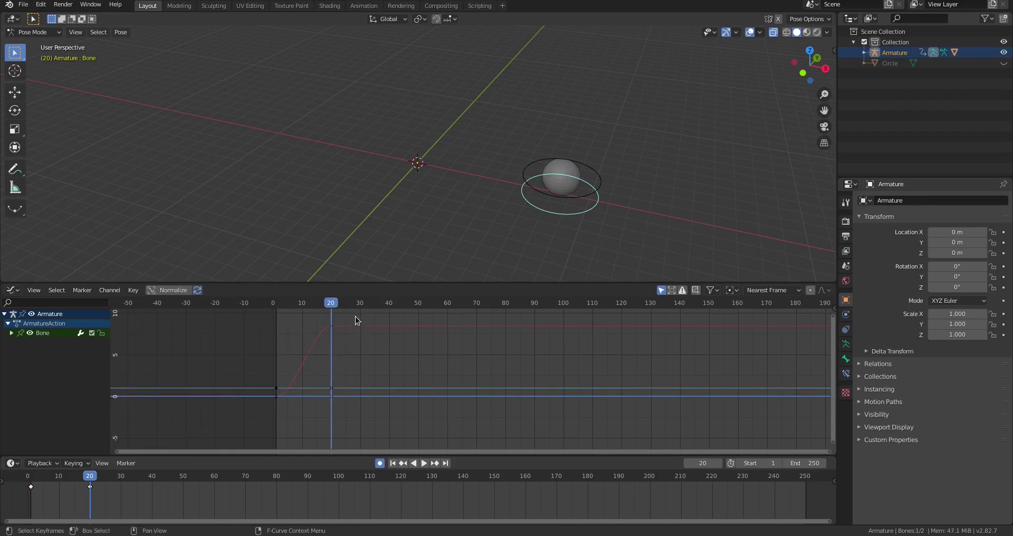
{"action": "left_click_drag", "start_coordinate": [355, 316], "coordinate": [190, 437]}
{"action": "left_click", "coordinate": [350, 331]}
{"action": "left_click_drag", "start_coordinate": [353, 315], "coordinate": [225, 425]}
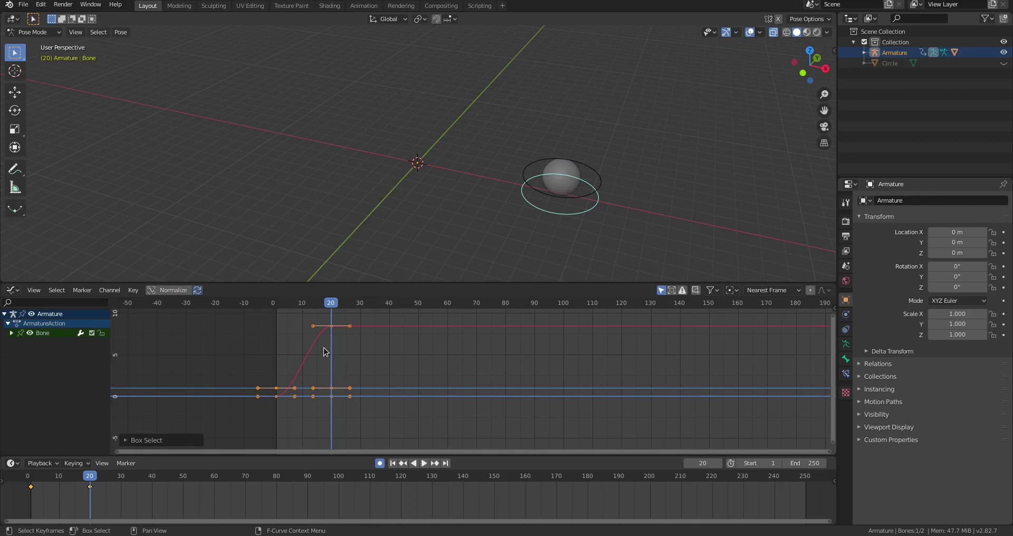
{"action": "middle_click_drag", "start_coordinate": [326, 351], "coordinate": [592, 253], "text": "ctrl"}
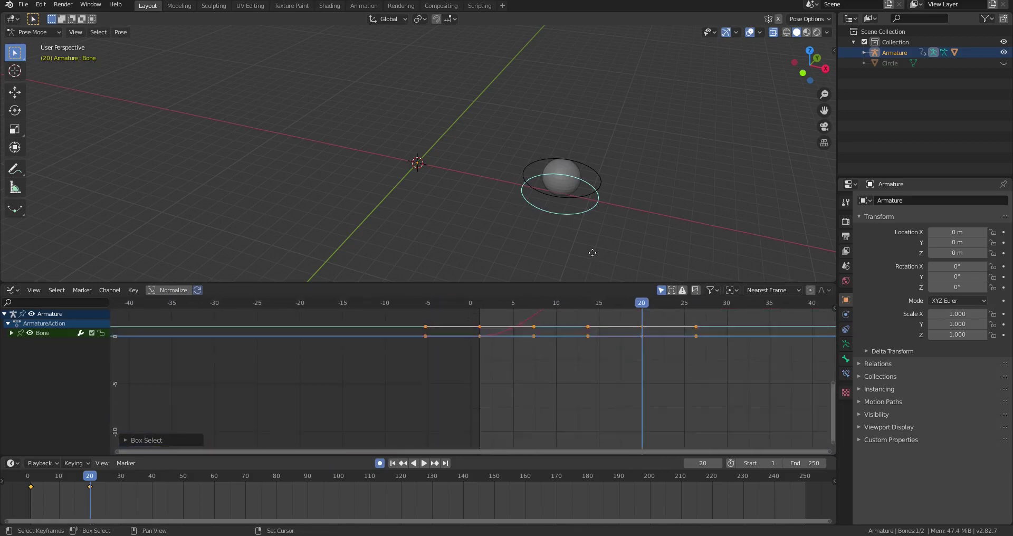
{"action": "middle_click_drag", "start_coordinate": [506, 338], "coordinate": [551, 388], "text": "ctrl"}
{"action": "left_click", "coordinate": [547, 388]}
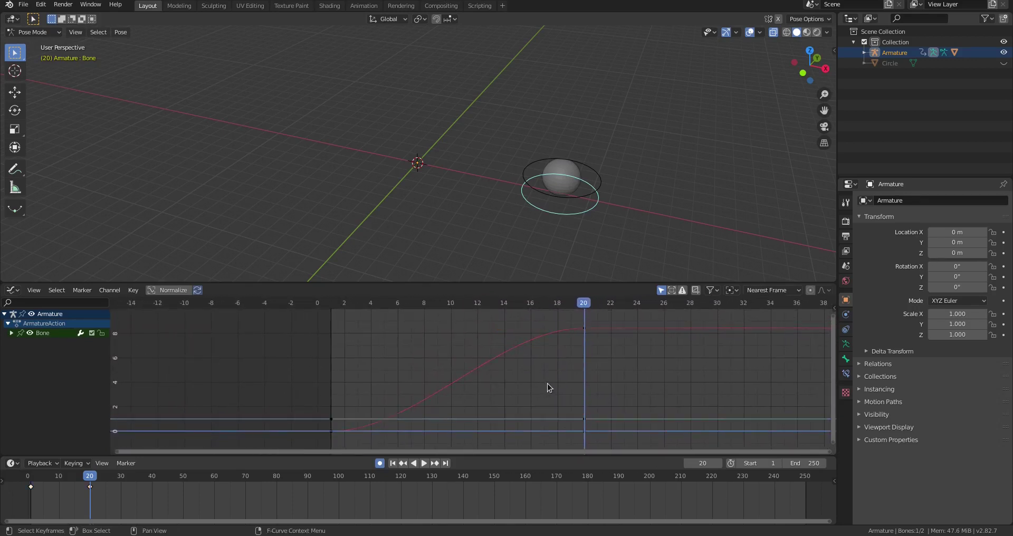
{"action": "left_click", "coordinate": [582, 329]}
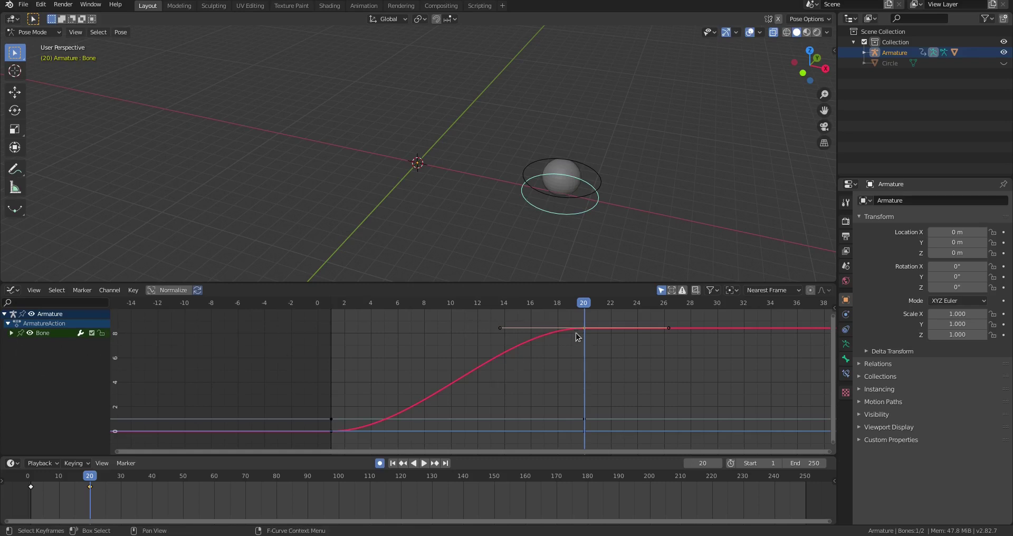
Step: Expand the Bone channel group and inspect the curves of its individual location, quaternion rotation and scale channels
{"action": "left_click", "coordinate": [11, 333]}
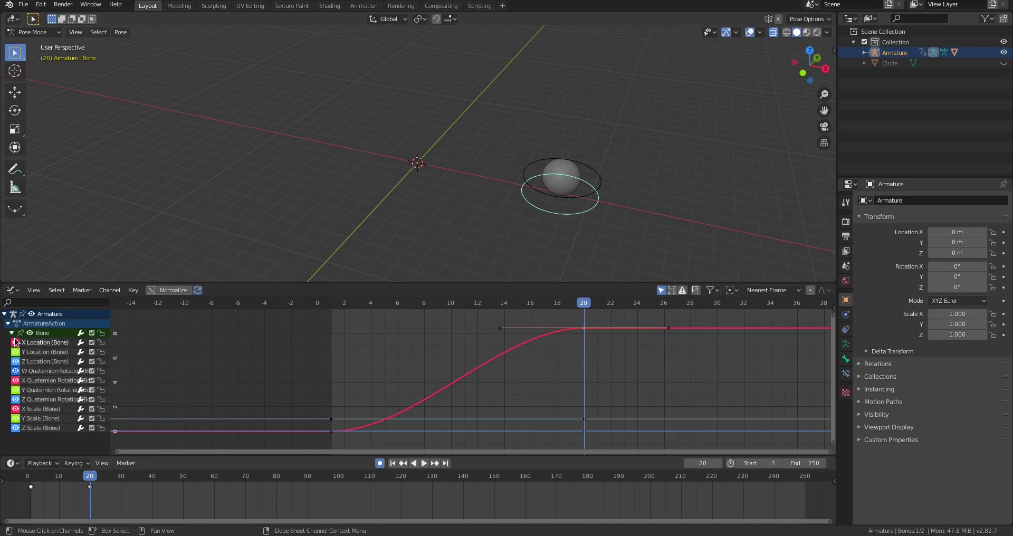
{"action": "left_click", "coordinate": [38, 352]}
{"action": "left_click", "coordinate": [46, 370]}
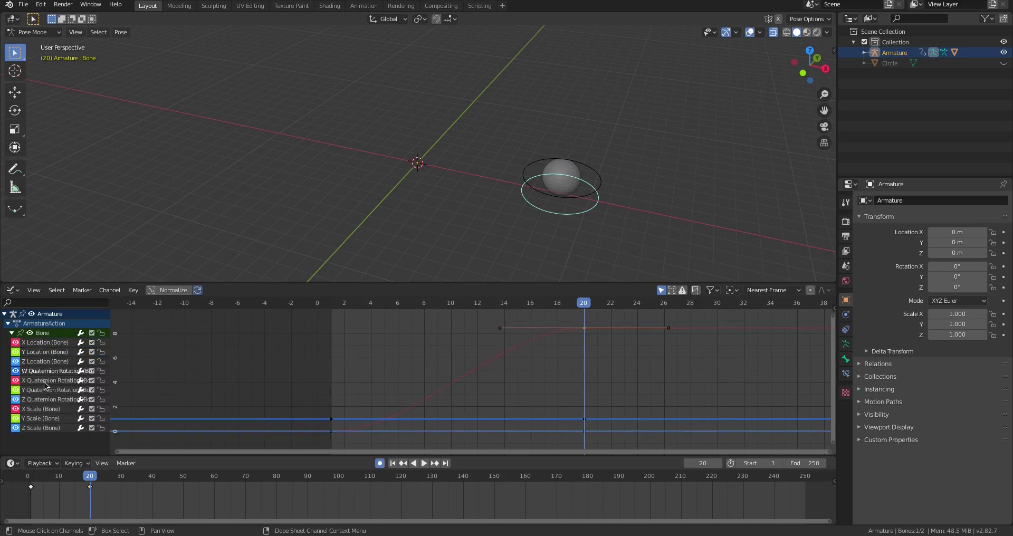
{"action": "left_click", "coordinate": [45, 390]}
{"action": "left_click", "coordinate": [46, 409]}
{"action": "left_click", "coordinate": [47, 428]}
{"action": "left_click", "coordinate": [46, 399]}
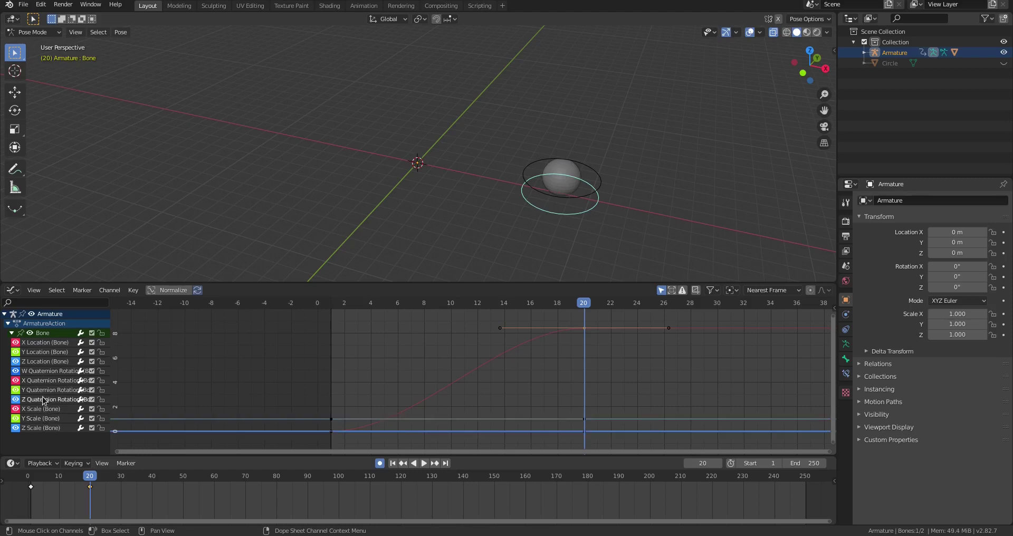
{"action": "left_click", "coordinate": [46, 381]}
{"action": "left_click", "coordinate": [46, 362]}
{"action": "left_click", "coordinate": [47, 381]}
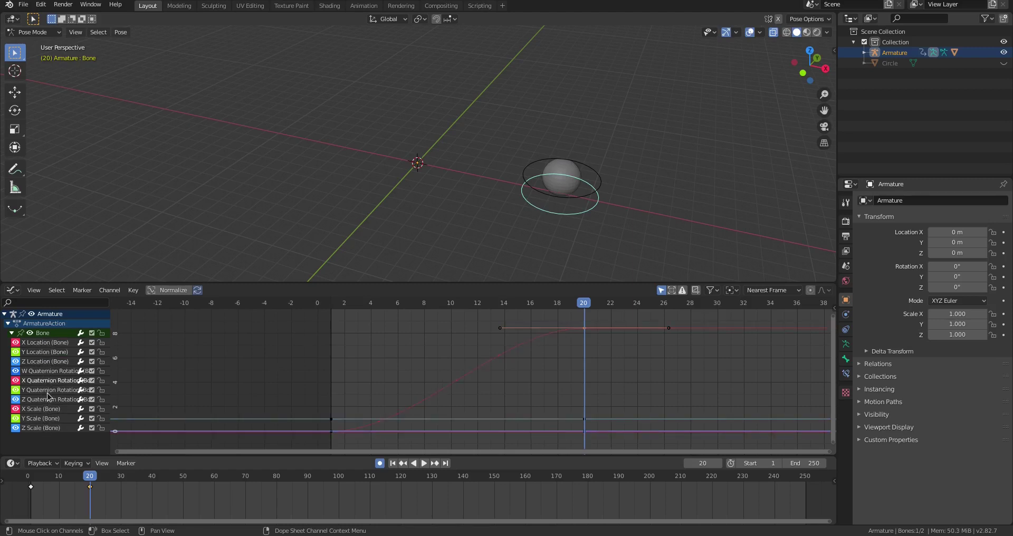
{"action": "left_click", "coordinate": [44, 410]}
{"action": "left_click", "coordinate": [320, 352]}
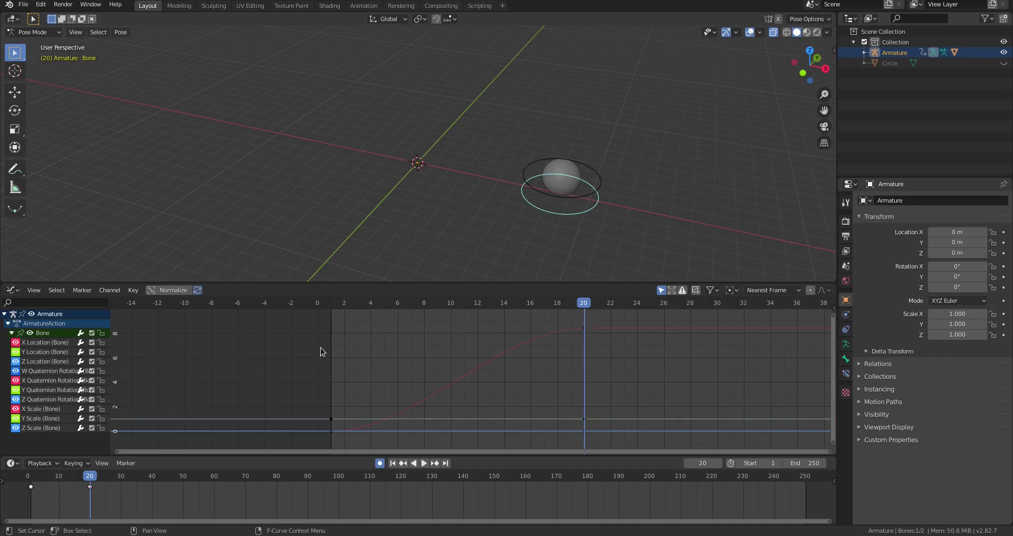
{"action": "left_click", "coordinate": [583, 330]}
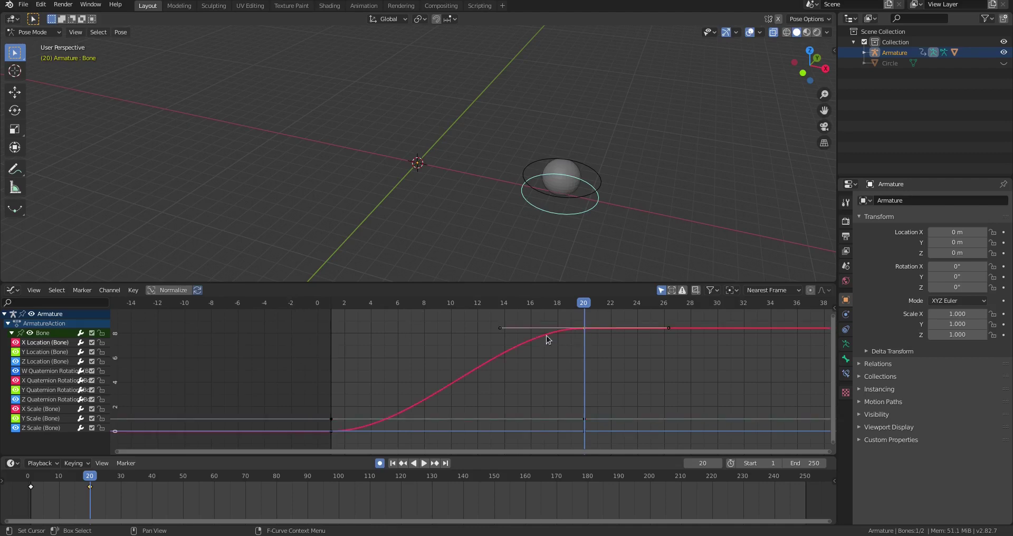
{"action": "left_click", "coordinate": [620, 366]}
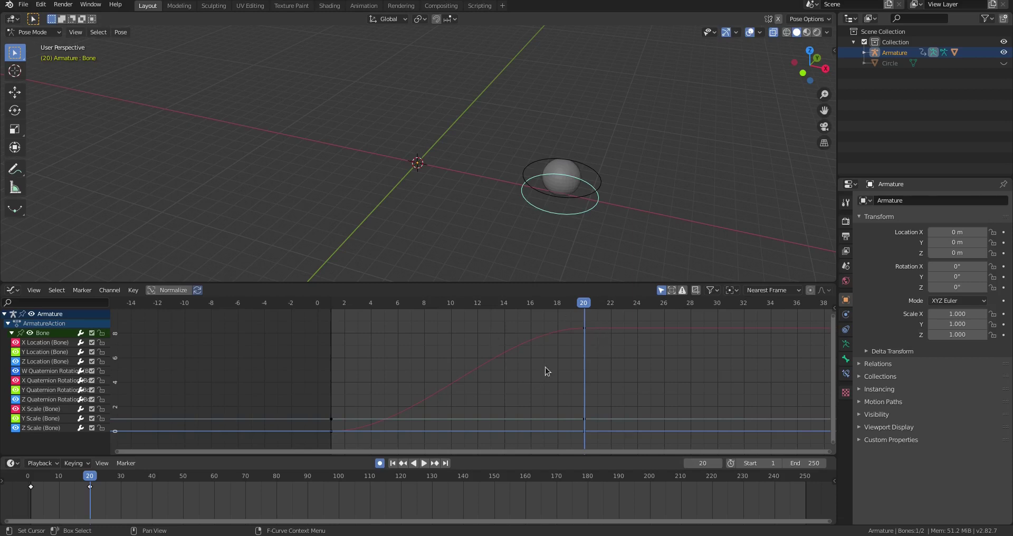
Step: Turn on Normalize in the Graph Editor and highlight the X Location curve, followed by the Y Location curve
{"action": "left_click", "coordinate": [172, 290]}
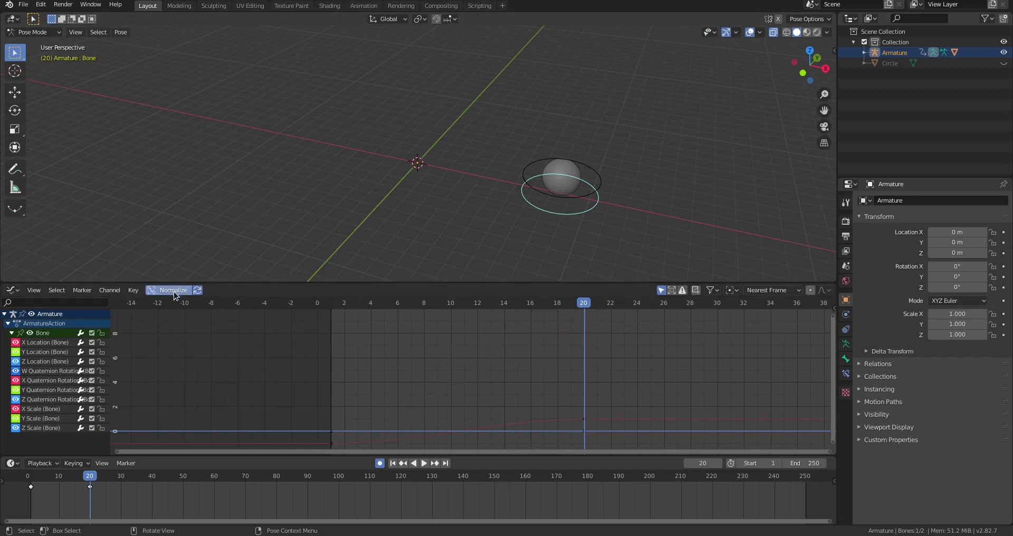
{"action": "middle_click_drag", "start_coordinate": [503, 398], "coordinate": [439, 308]}
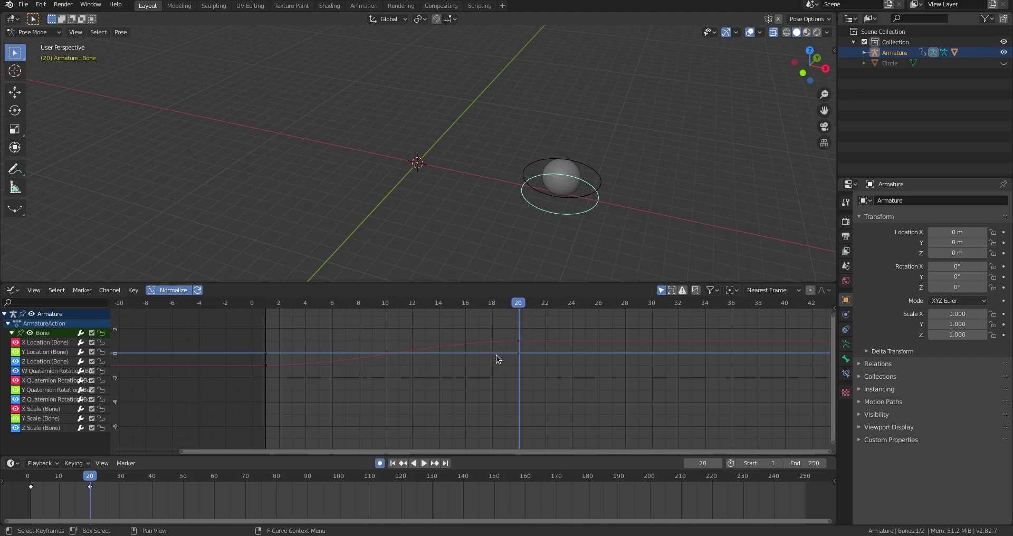
{"action": "middle_click_drag", "start_coordinate": [495, 355], "coordinate": [552, 389], "text": "ctrl"}
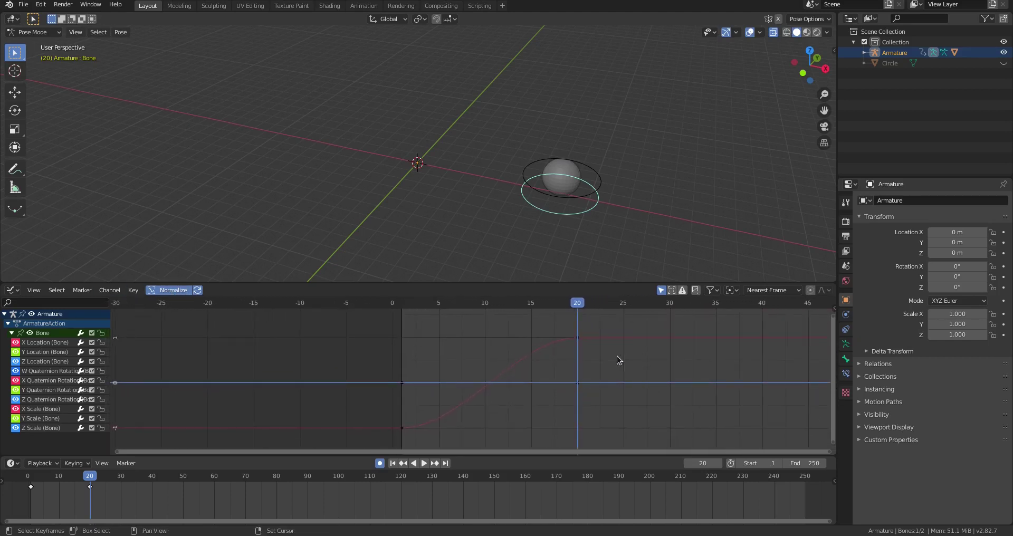
{"action": "middle_click_drag", "start_coordinate": [617, 357], "coordinate": [578, 377]}
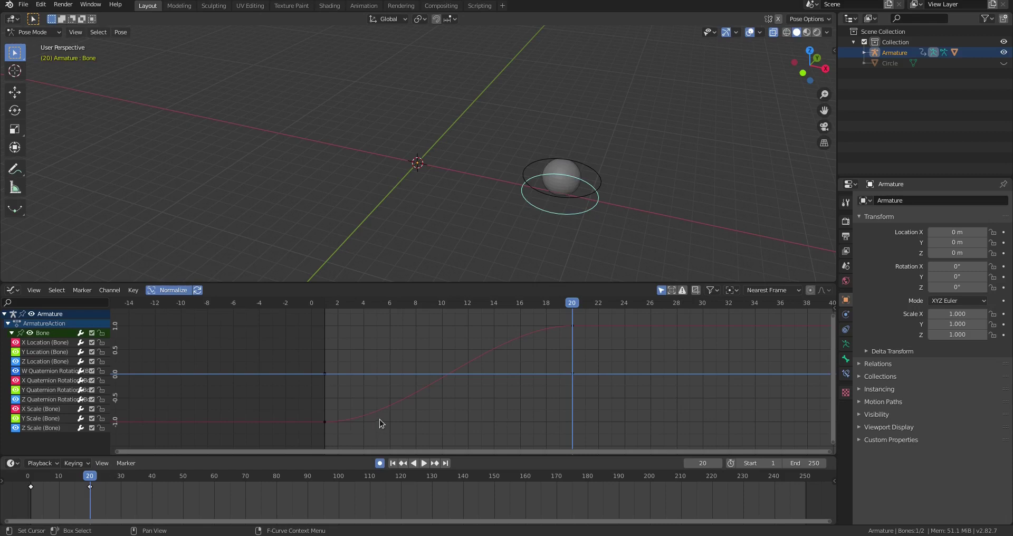
{"action": "left_click", "coordinate": [45, 342]}
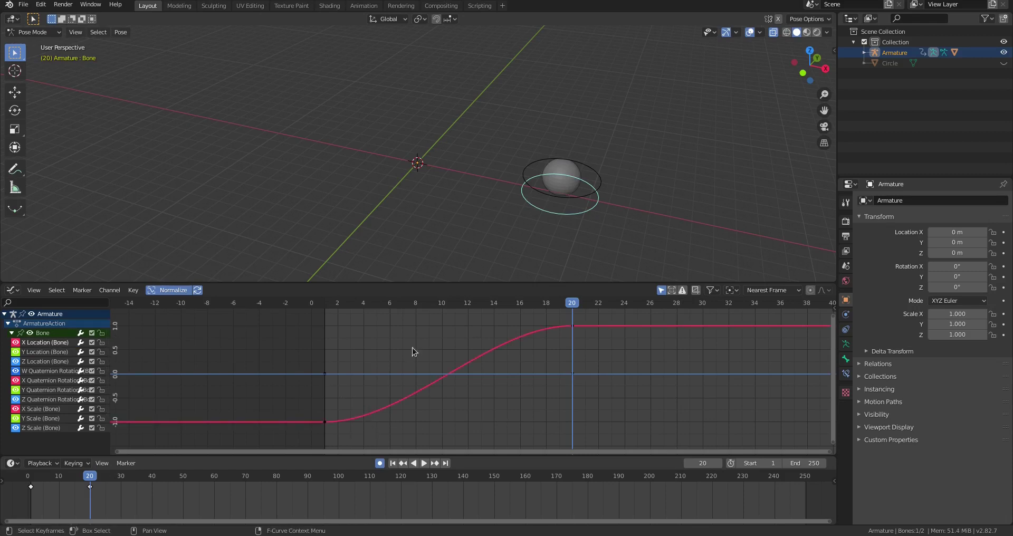
{"action": "left_click", "coordinate": [53, 351]}
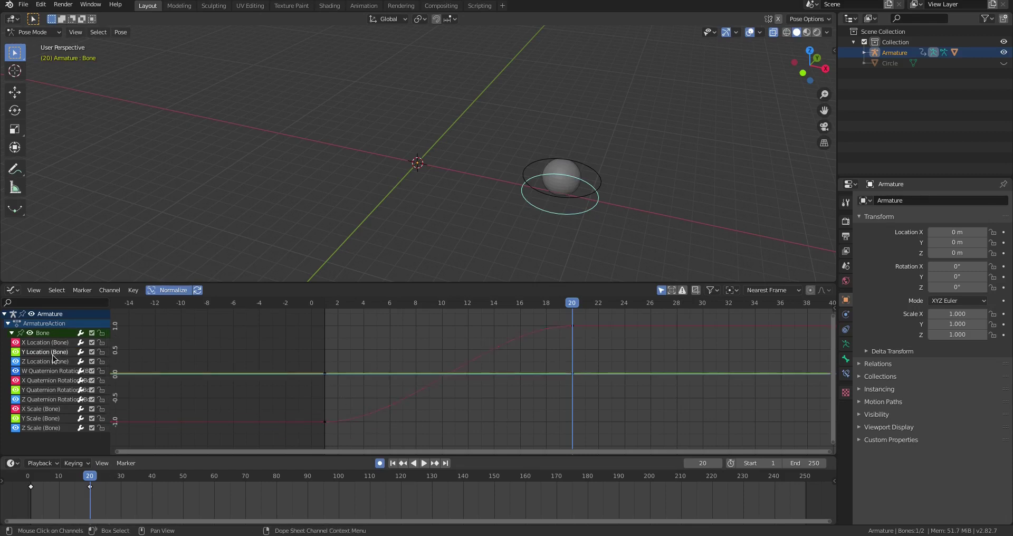
Step: Move the lower ring bone about 9 m along global Y at frame 20, and deselect the resulting keys in the Graph Editor
{"action": "key", "text": "g"}
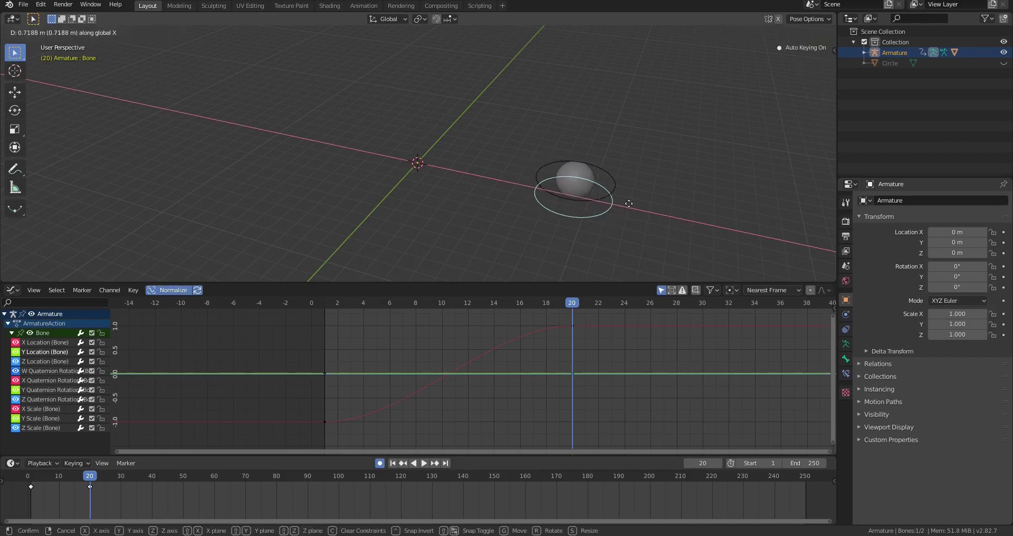
{"action": "key", "text": "y"}
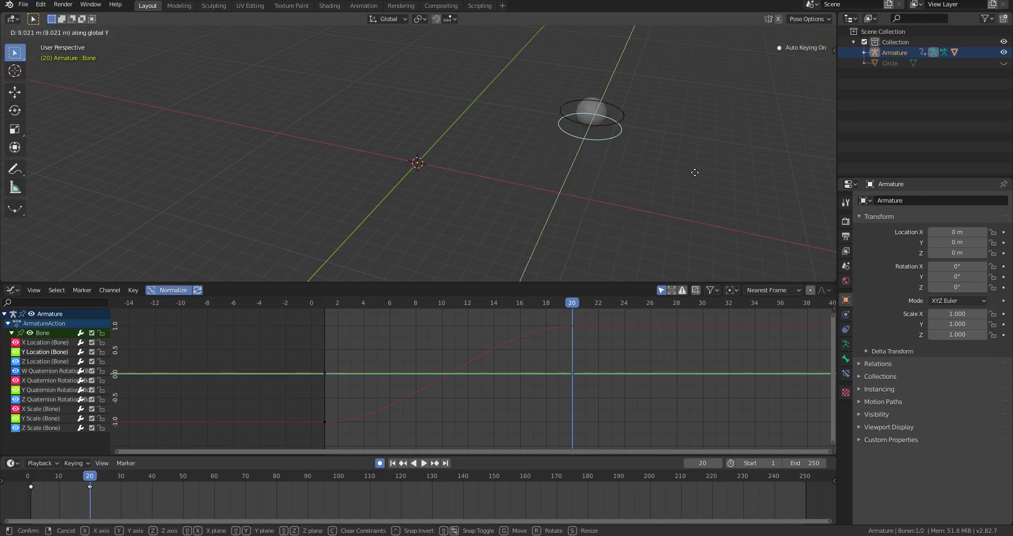
{"action": "left_click", "coordinate": [669, 195]}
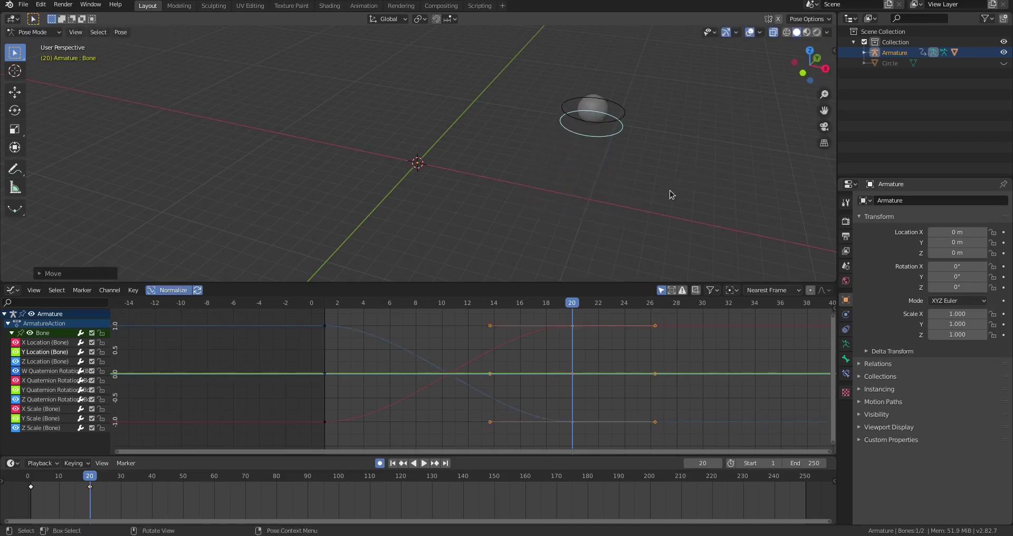
{"action": "left_click", "coordinate": [570, 354]}
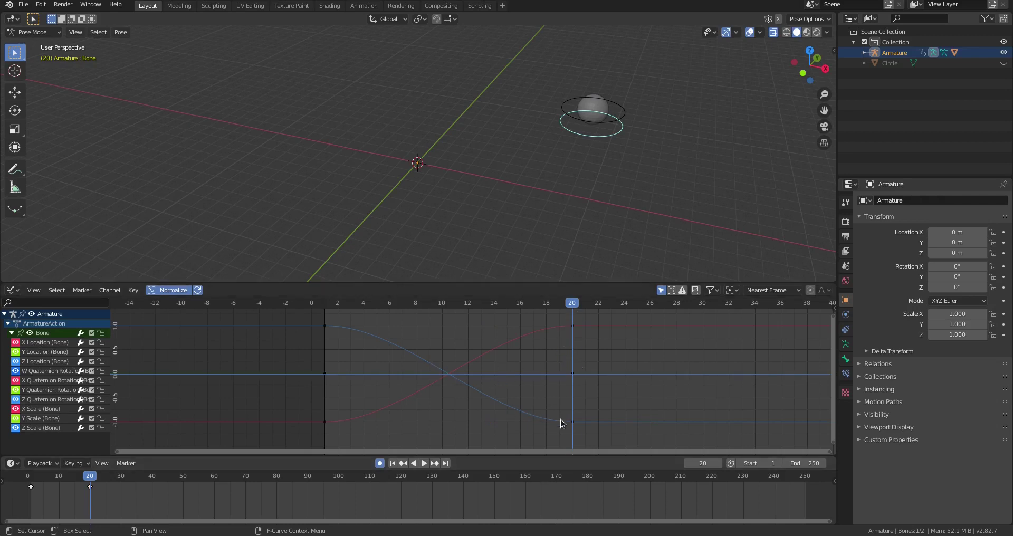
Step: Compare the location curves with Normalize off and back on, and undo the bone's move along Y
{"action": "left_click", "coordinate": [166, 289]}
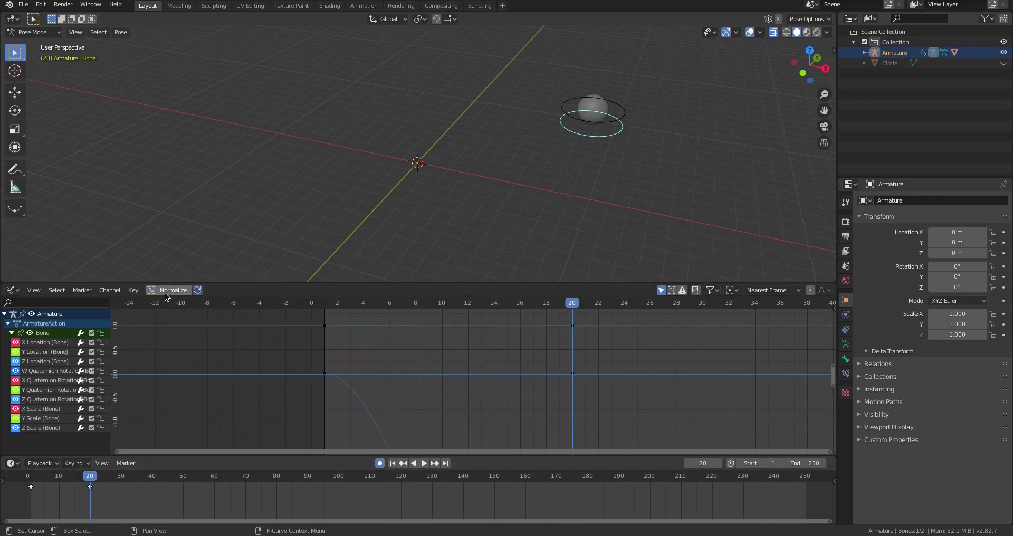
{"action": "middle_click_drag", "start_coordinate": [432, 349], "coordinate": [451, 396], "text": "ctrl"}
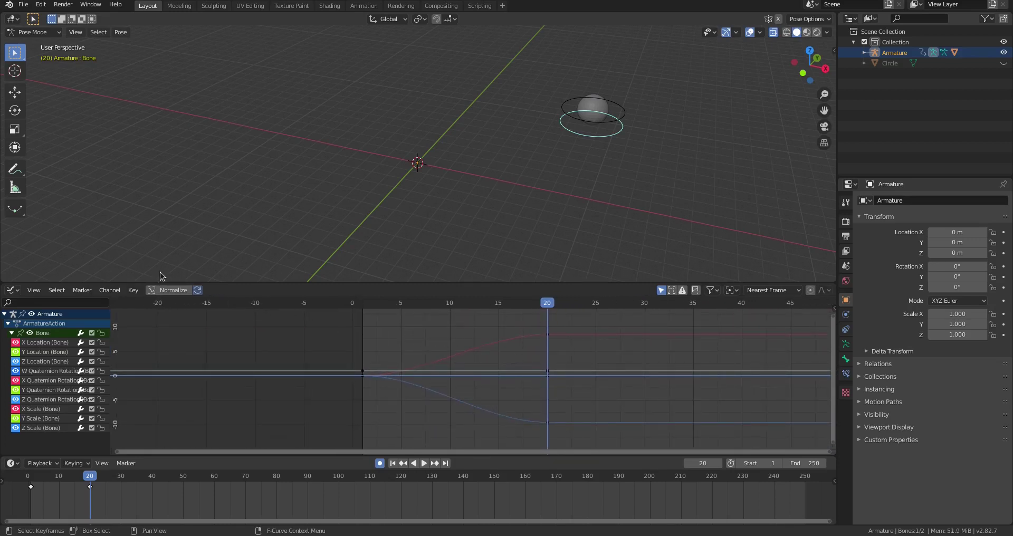
{"action": "left_click", "coordinate": [166, 290]}
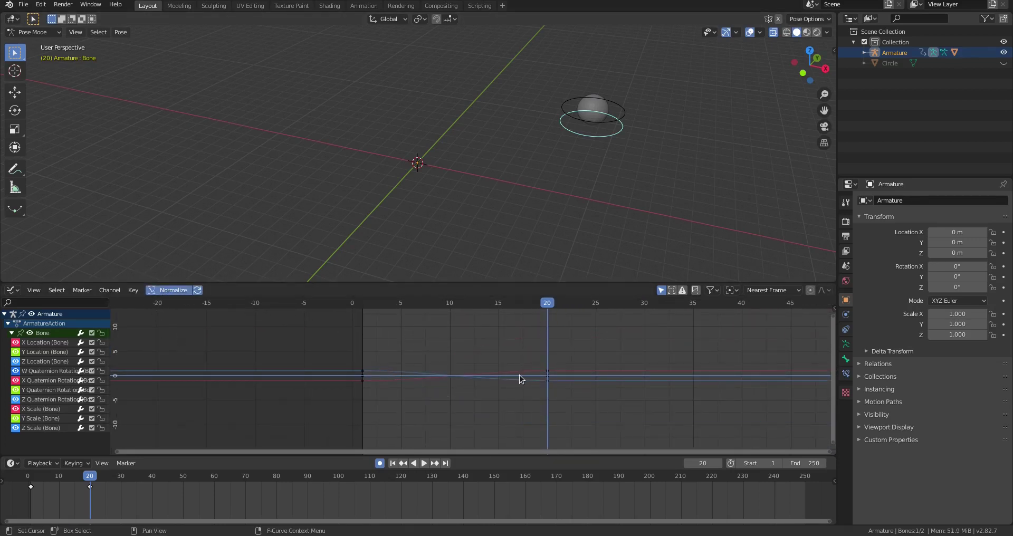
{"action": "middle_click_drag", "start_coordinate": [499, 372], "coordinate": [365, 350], "text": "ctrl"}
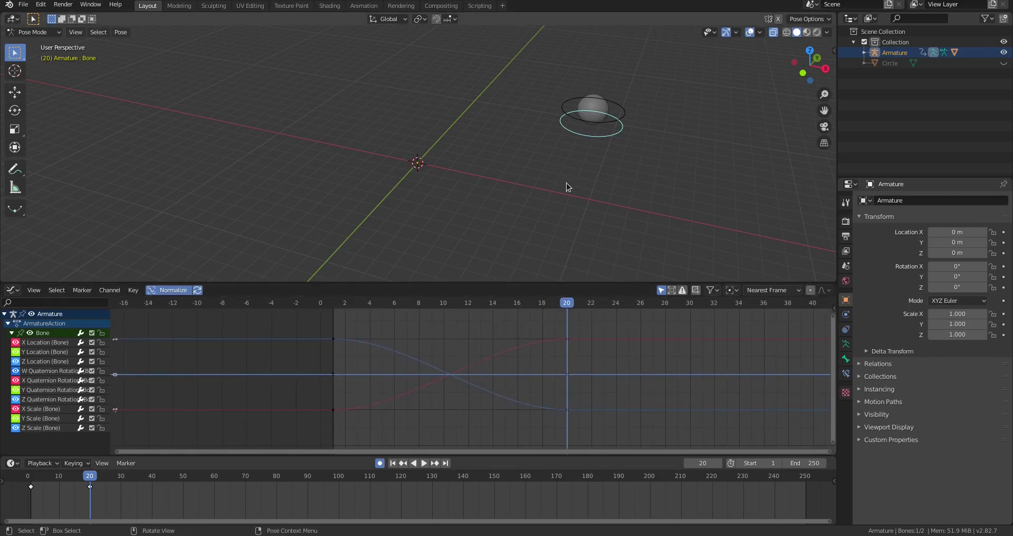
{"action": "key", "text": "ctrl+z"}
{"action": "key", "text": "ctrl+z"}
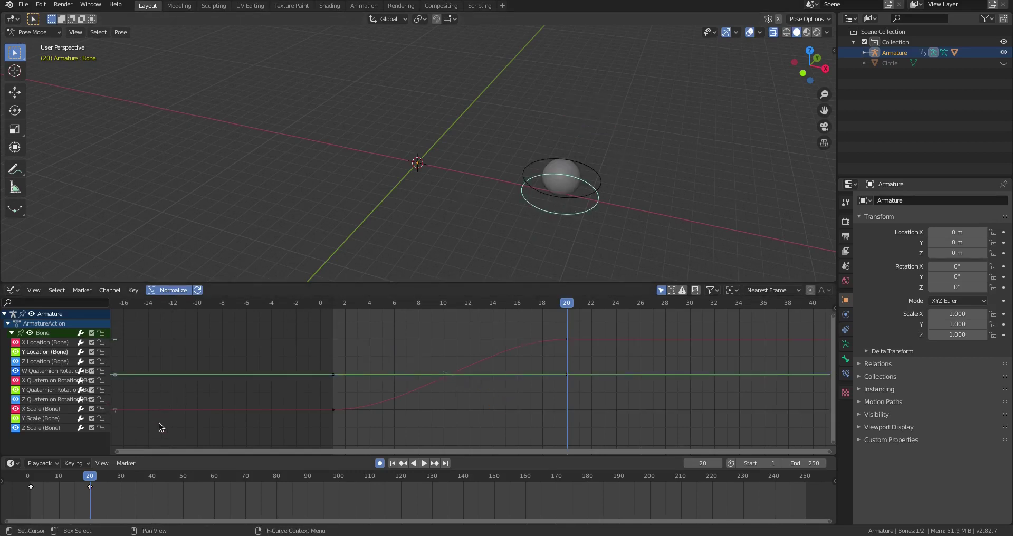
Step: Play the ball's animation from its first frame, stop it, and return to frame 1
{"action": "key", "text": "space"}
{"action": "left_click_drag", "start_coordinate": [100, 478], "coordinate": [37, 479]}
{"action": "left_click", "coordinate": [419, 463]}
{"action": "left_click", "coordinate": [423, 463]}
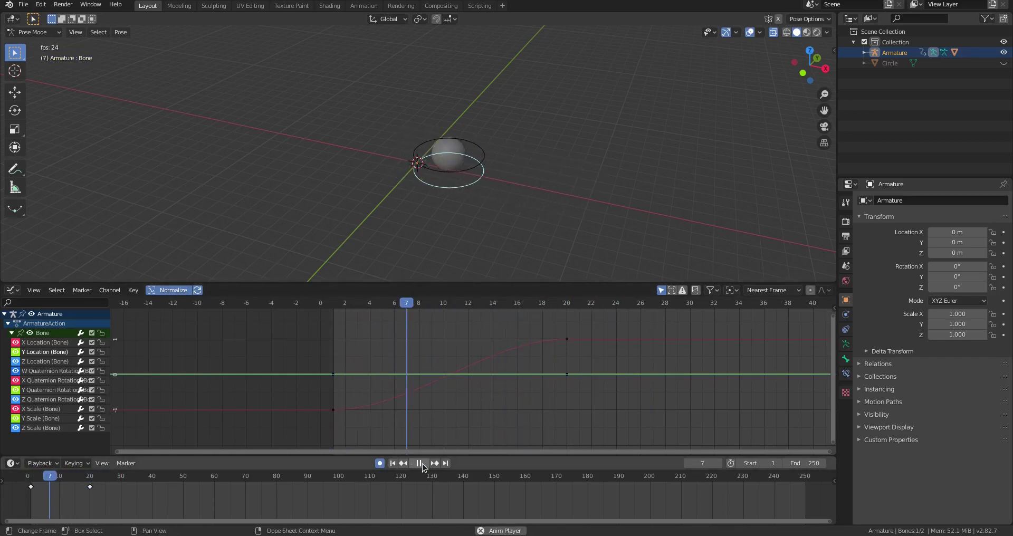
{"action": "left_click", "coordinate": [425, 463]}
{"action": "left_click", "coordinate": [394, 463]}
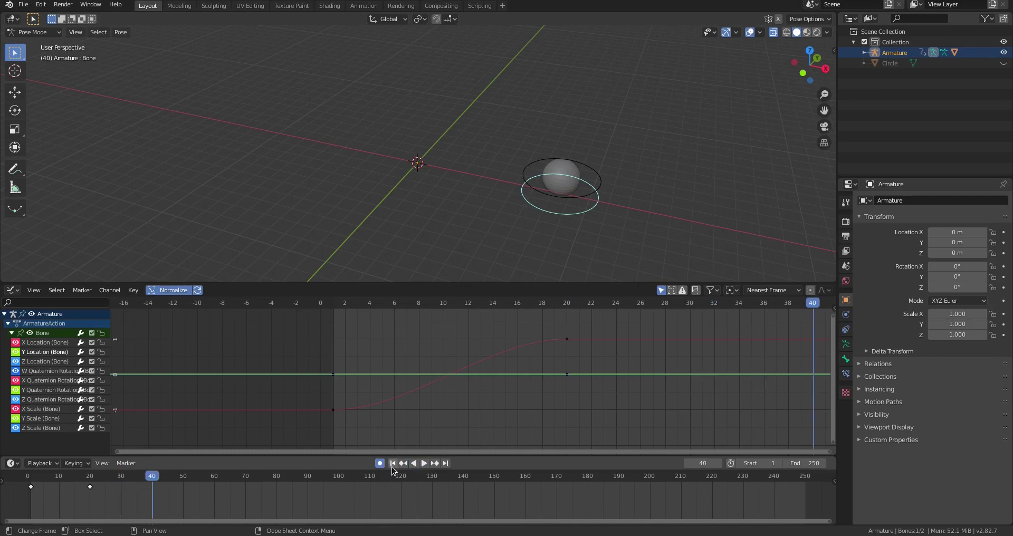
Step: Lengthen the handles of the X Location keyframe at frame 20 to about 22 frames and preview the ball's motion from frame 1
{"action": "left_click", "coordinate": [567, 341]}
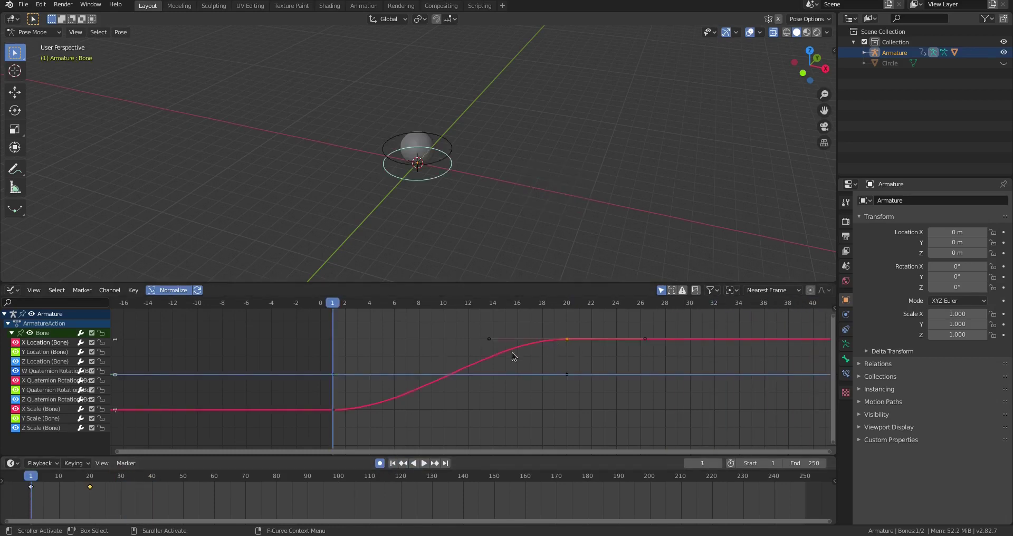
{"action": "key", "text": "s"}
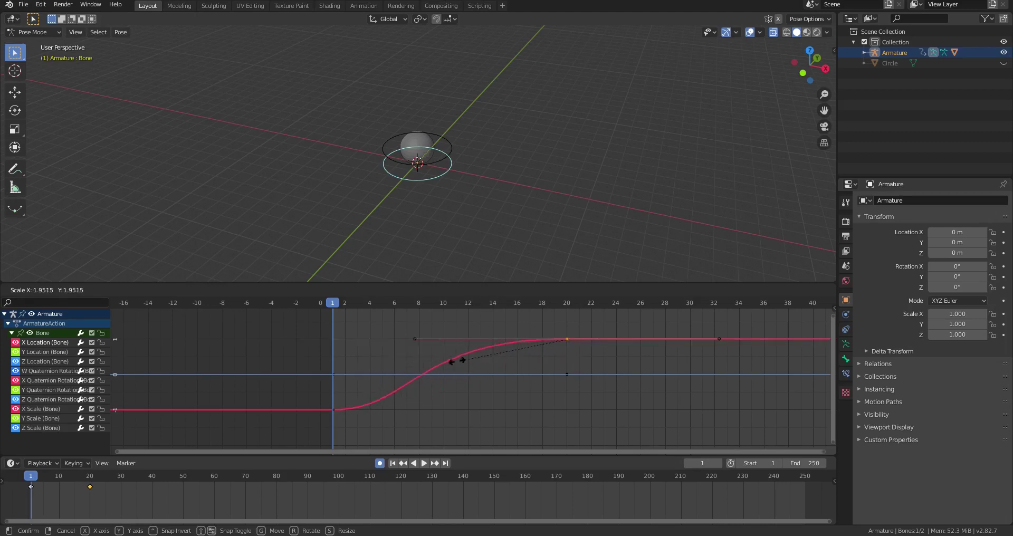
{"action": "left_click", "coordinate": [369, 368]}
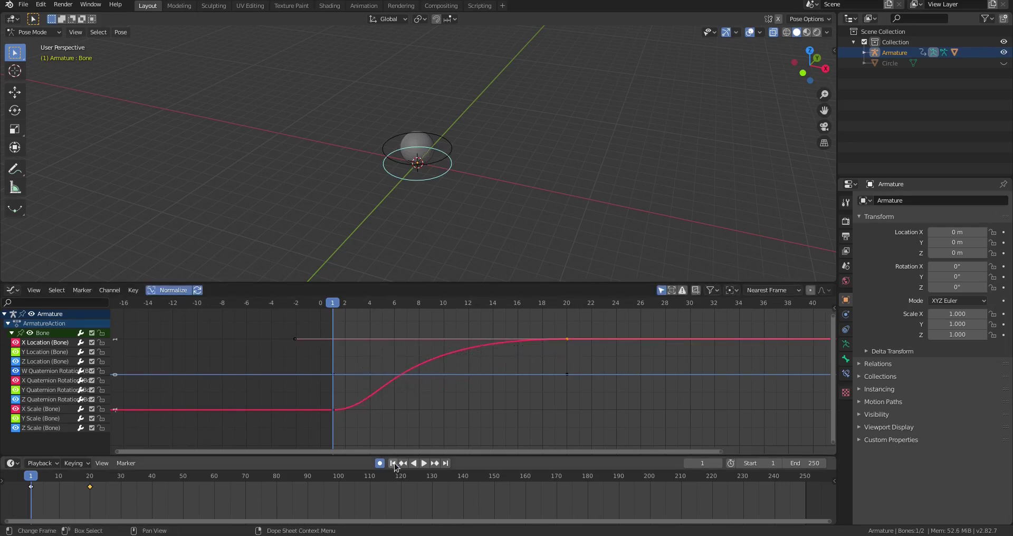
{"action": "left_click", "coordinate": [424, 463]}
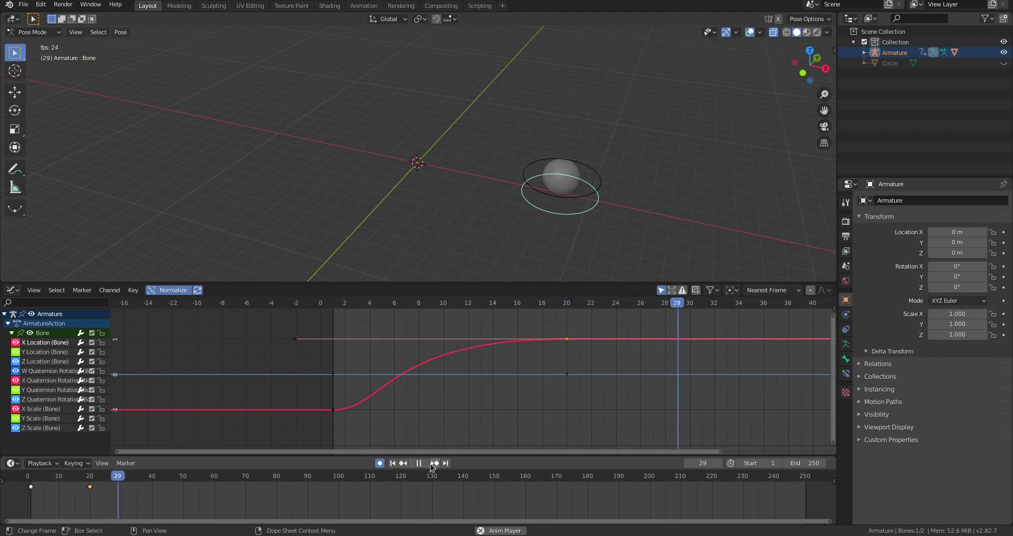
{"action": "left_click", "coordinate": [422, 462]}
{"action": "left_click", "coordinate": [393, 462]}
Step: Shorten the handles of the X Location keyframe at frame 1 to about 1 frame and preview the ball's motion
{"action": "left_click", "coordinate": [334, 409]}
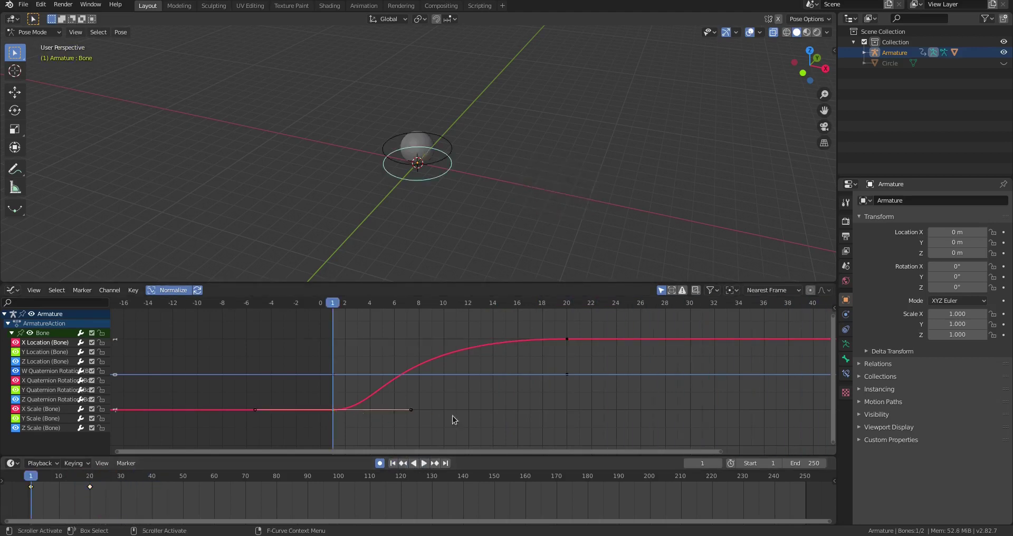
{"action": "key", "text": "s"}
{"action": "left_click", "coordinate": [370, 414]}
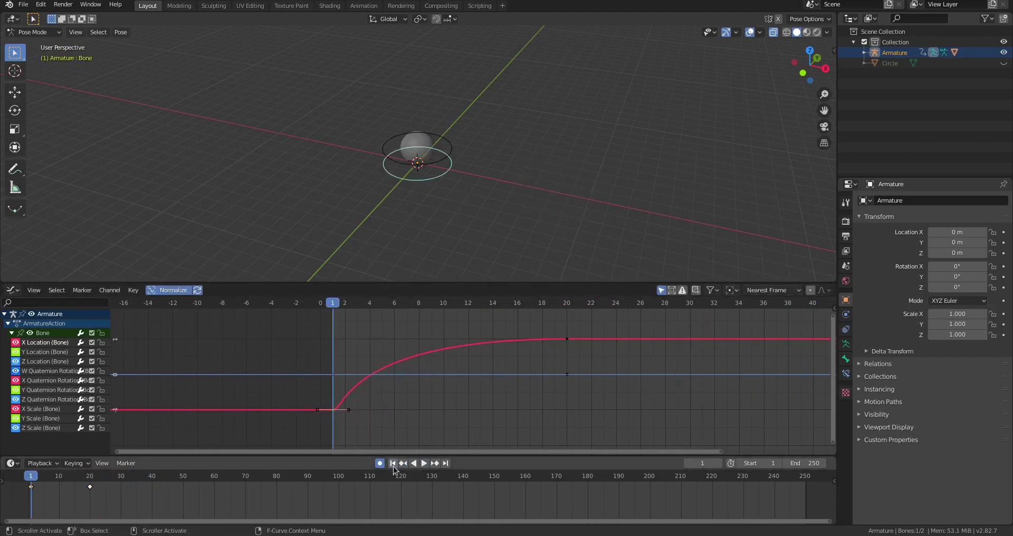
{"action": "left_click", "coordinate": [424, 463]}
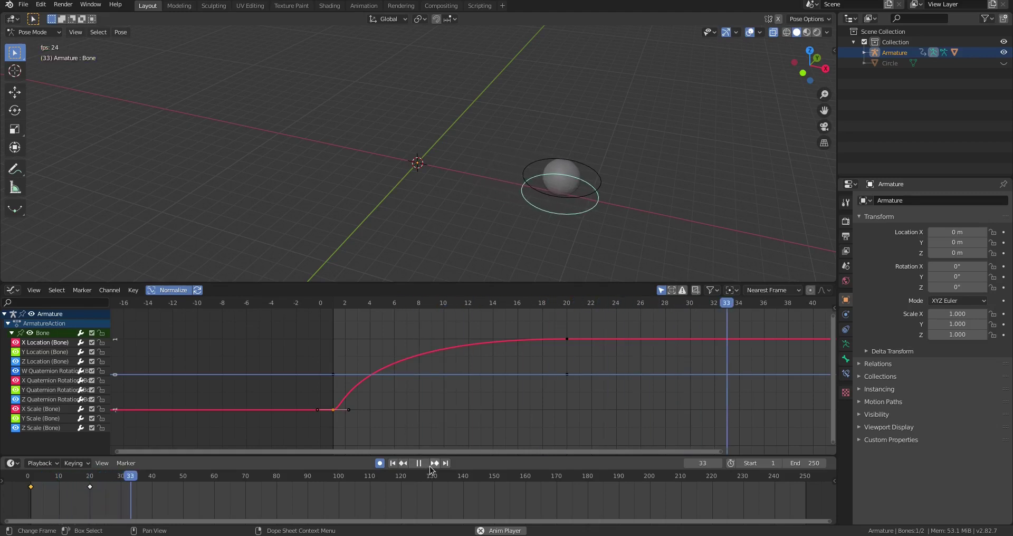
{"action": "left_click", "coordinate": [393, 463]}
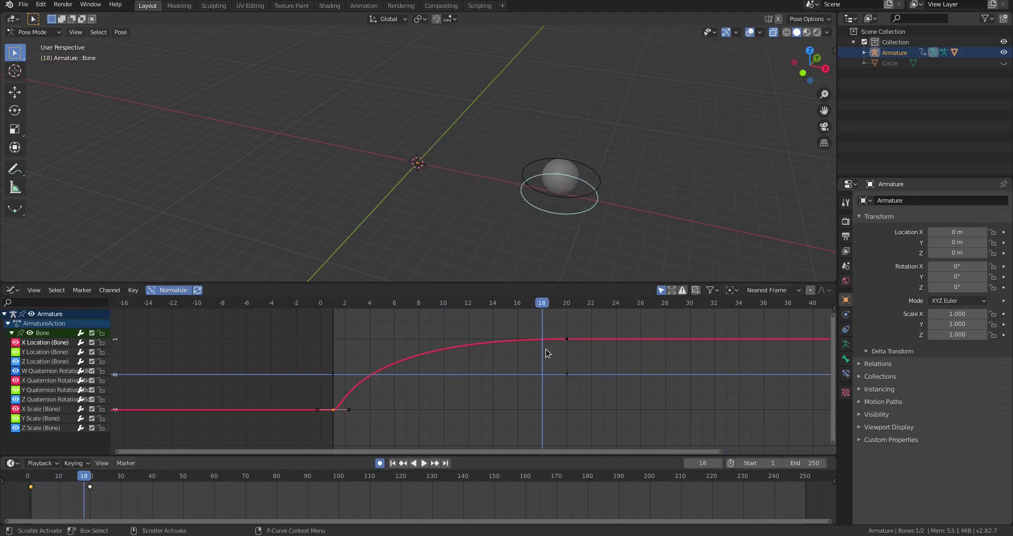
Step: Lengthen the X Location handles at frame 1 to about 5.5 frames and shrink those at frame 20 close to their keyframe
{"action": "key", "text": "s"}
{"action": "left_click", "coordinate": [577, 398]}
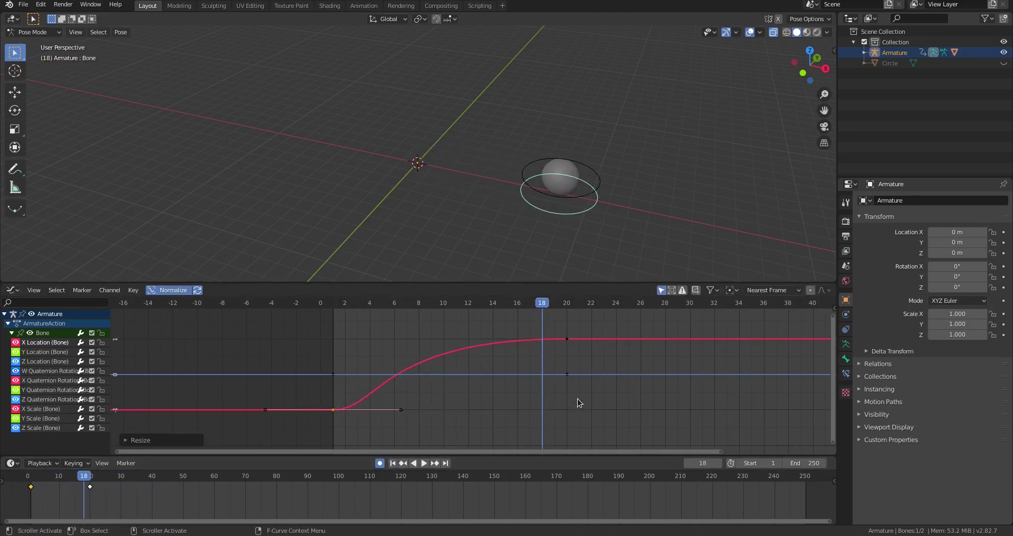
{"action": "left_click", "coordinate": [568, 339]}
{"action": "key", "text": "s"}
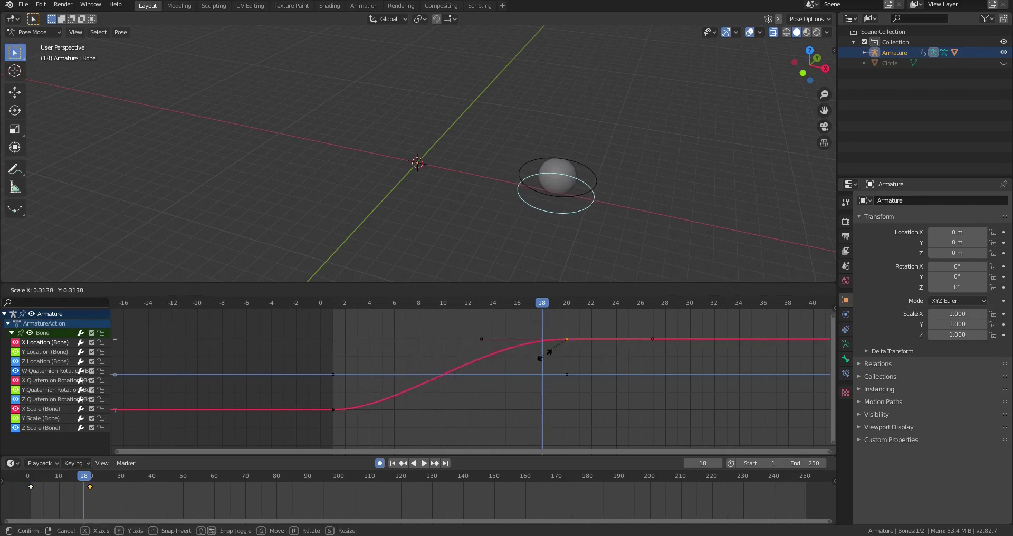
{"action": "left_click", "coordinate": [584, 364]}
Step: Lengthen the X Location handles at frame 1 until they nearly reach frame 20, and preview the ball's motion from frame 1
{"action": "left_click", "coordinate": [333, 410]}
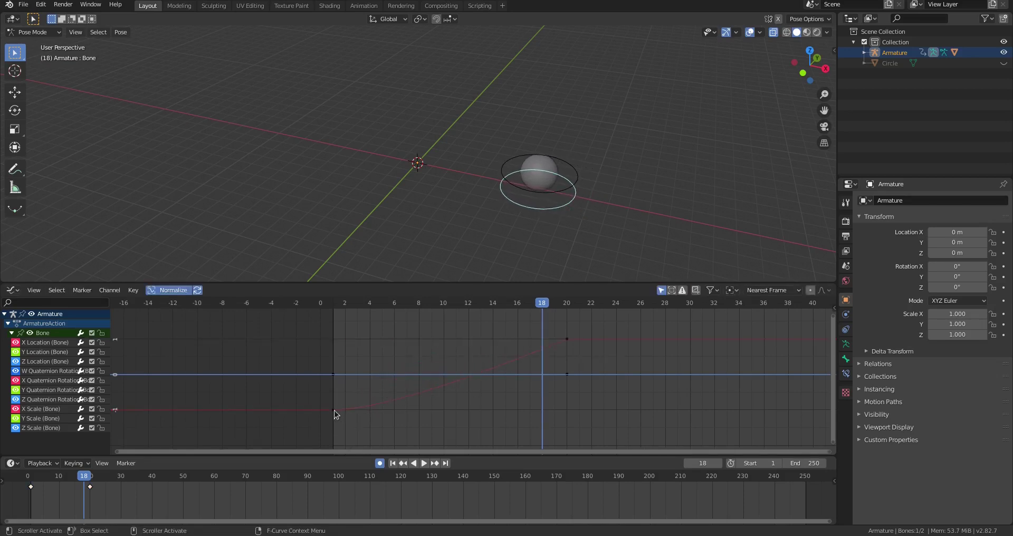
{"action": "key", "text": "s"}
{"action": "left_click", "coordinate": [560, 411]}
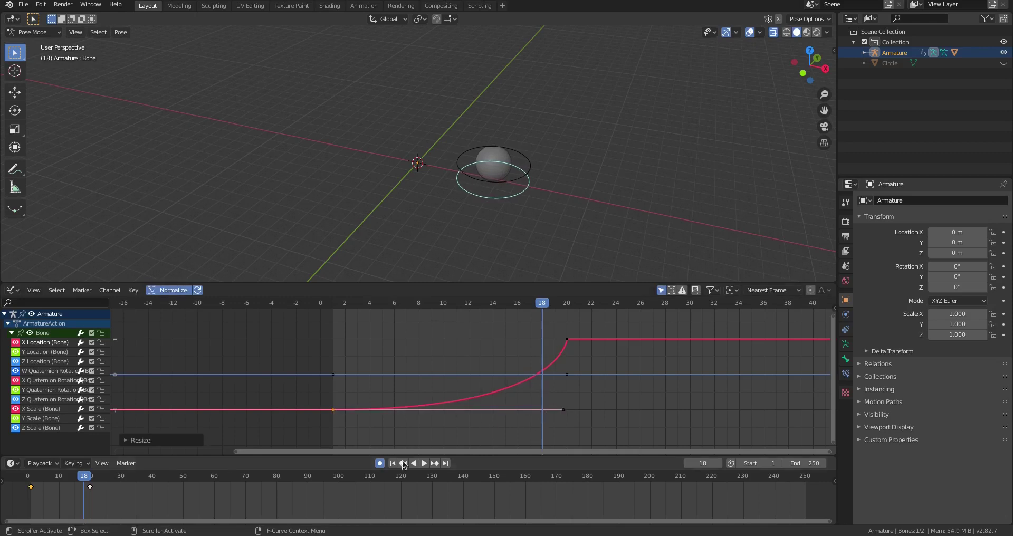
{"action": "left_click", "coordinate": [392, 463]}
{"action": "left_click", "coordinate": [424, 463]}
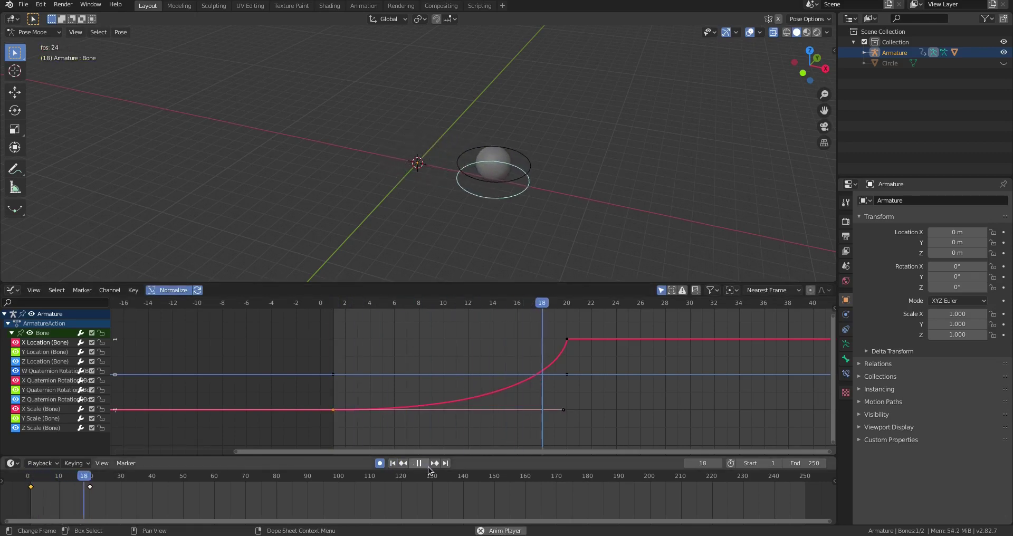
{"action": "left_click", "coordinate": [421, 464]}
{"action": "left_click", "coordinate": [394, 463]}
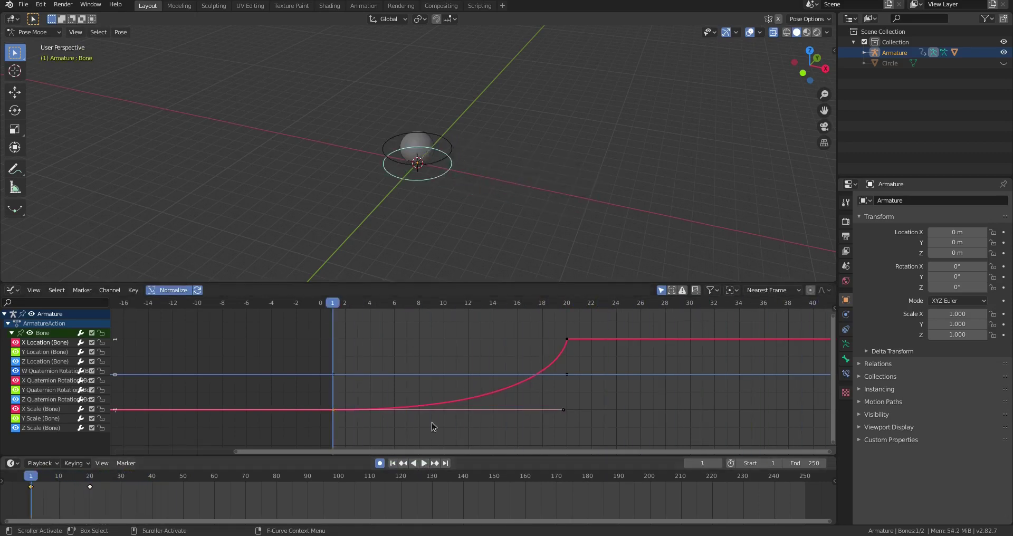
Step: Shorten the X Location handles at frame 1 to about 10 frames and select the keyframe at frame 20
{"action": "key", "text": "s"}
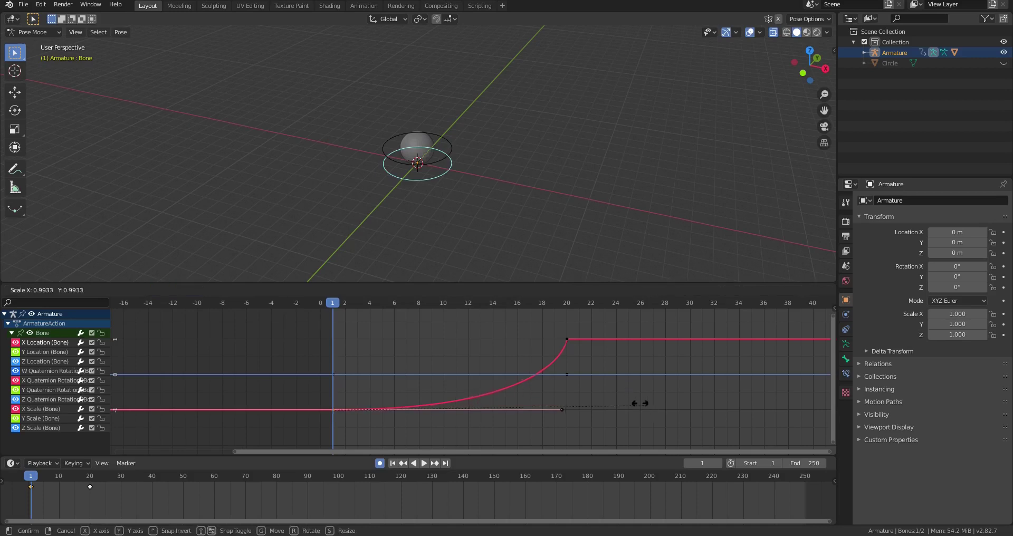
{"action": "left_click", "coordinate": [503, 403]}
{"action": "left_click", "coordinate": [567, 340]}
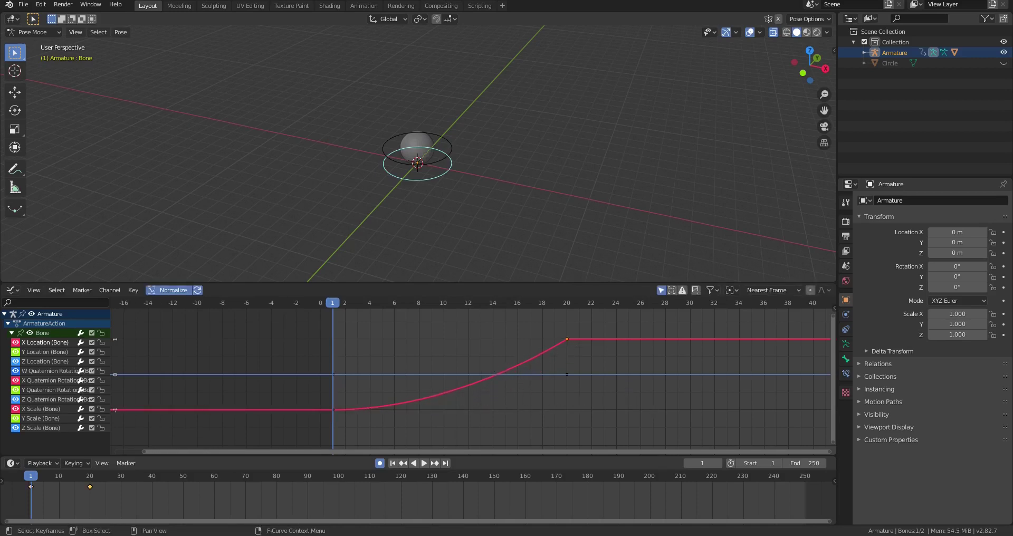
{"action": "key", "text": "s"}
{"action": "key", "text": "Escape"}
{"action": "key", "text": "s"}
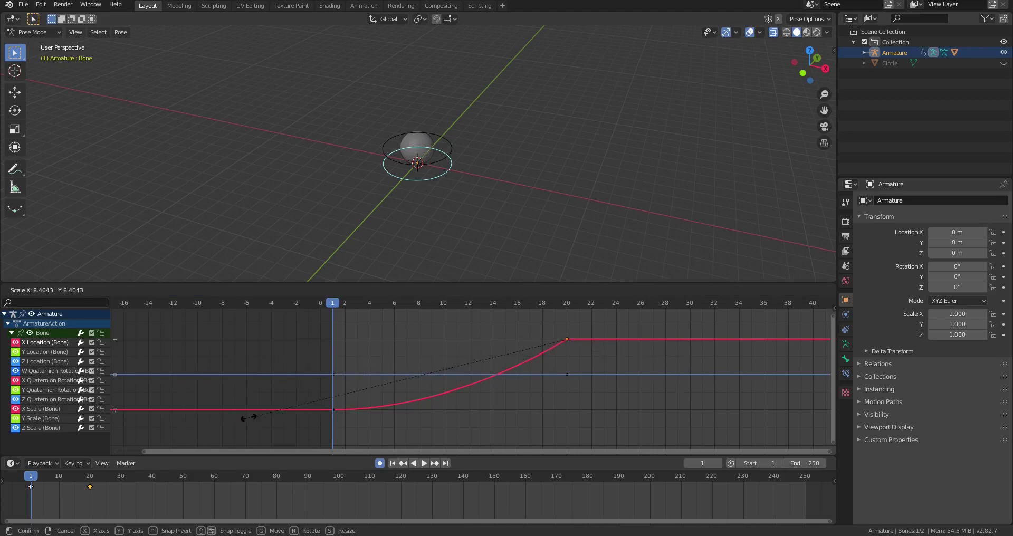
{"action": "key", "text": "Escape"}
{"action": "key", "text": "s"}
{"action": "key", "text": "Escape"}
{"action": "key", "text": "g"}
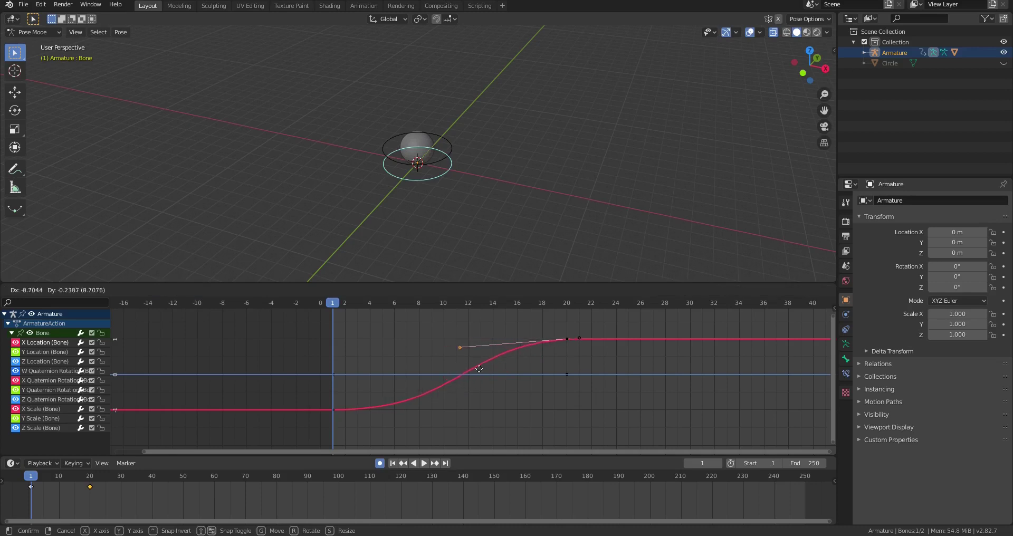
{"action": "key", "text": "Escape"}
Step: Move the incoming handle of the X Location keyframe at frame 20 to directly below the keyframe
{"action": "key", "text": "g"}
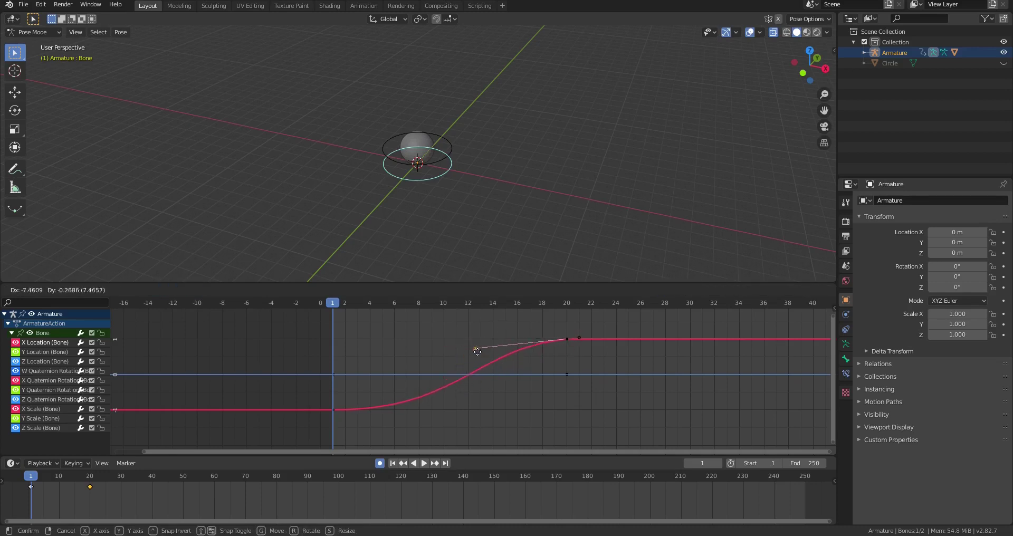
{"action": "left_click", "coordinate": [479, 354]}
{"action": "key", "text": "g"}
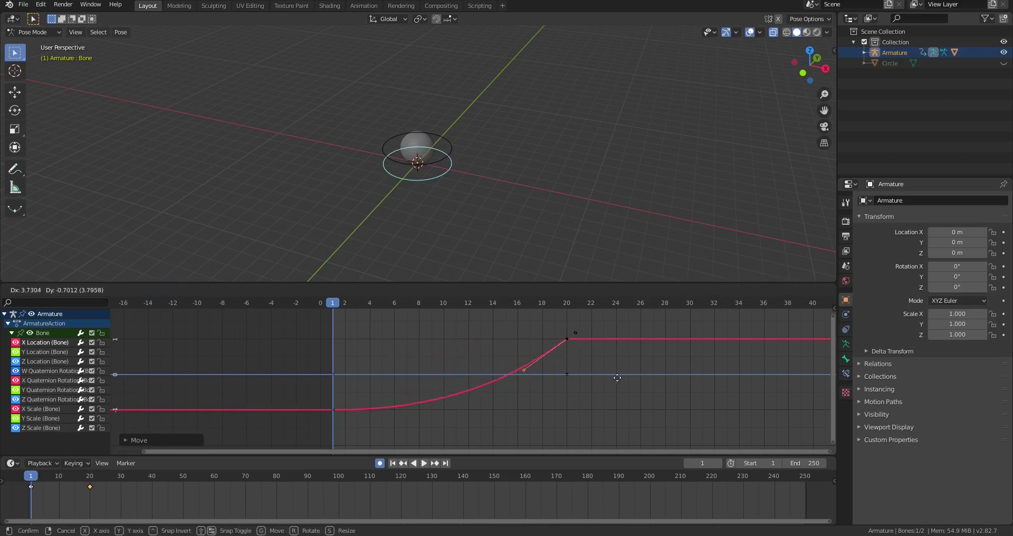
{"action": "left_click", "coordinate": [622, 378]}
{"action": "key", "text": "g"}
{"action": "left_click", "coordinate": [567, 344]}
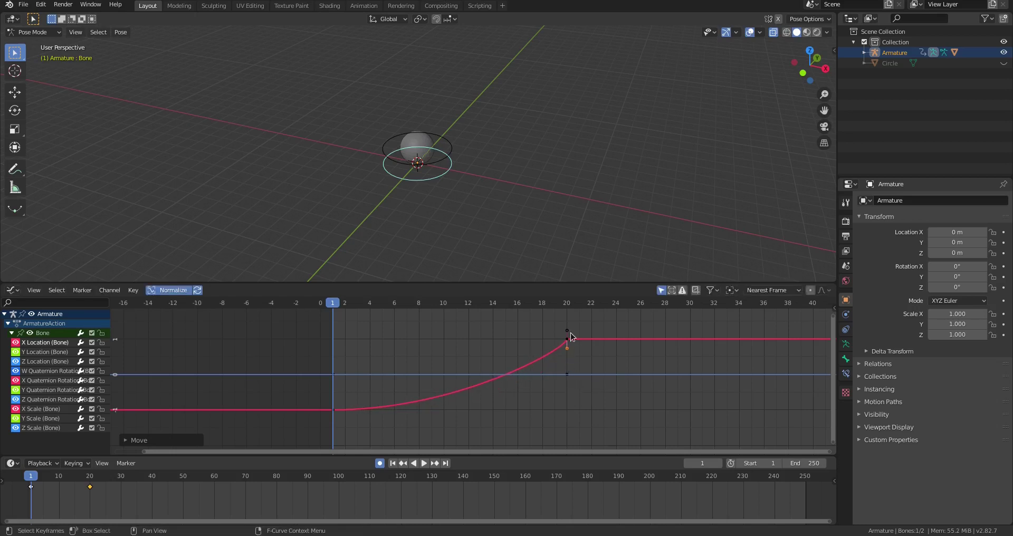
Step: Extend the outgoing handle of the frame 20 X Location keyframe straight upward and adjust the incoming handle below it
{"action": "left_click", "coordinate": [566, 330]}
{"action": "key", "text": "g"}
{"action": "left_click", "coordinate": [565, 321]}
{"action": "left_click", "coordinate": [565, 347]}
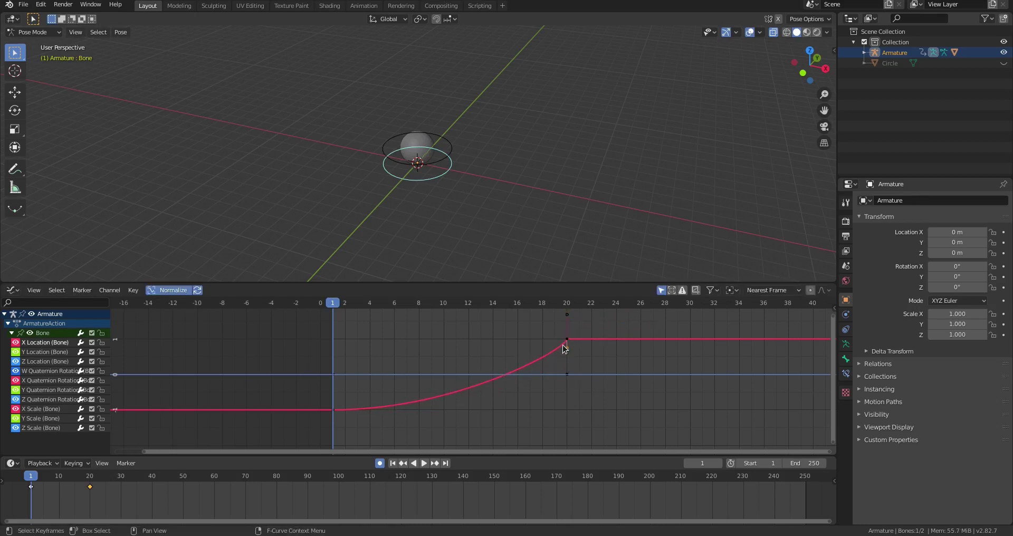
{"action": "key", "text": "g"}
{"action": "key", "text": "Escape"}
Step: Pull the incoming handle of the frame 20 X Location keyframe further down so the curve rises more steeply into it
{"action": "left_click", "coordinate": [577, 338]}
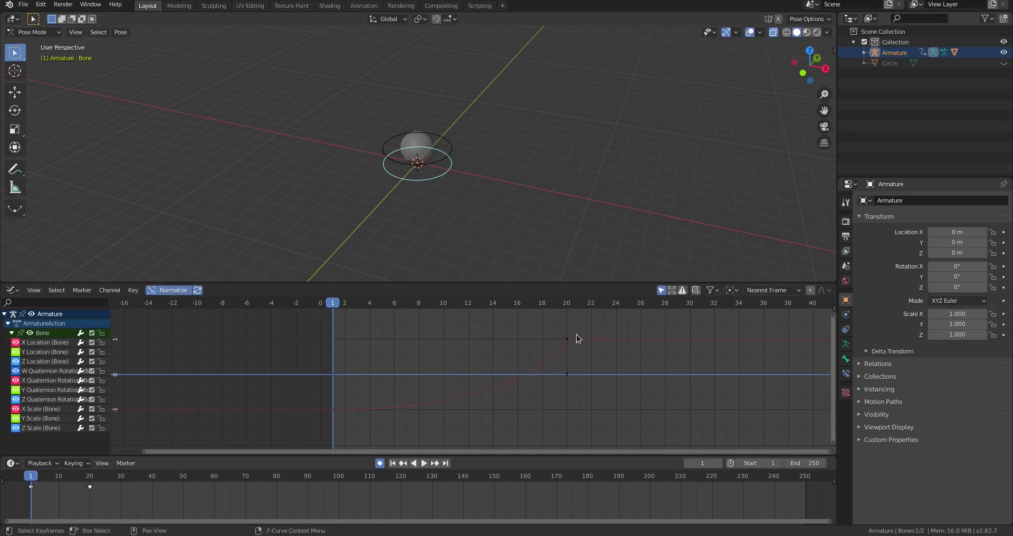
{"action": "left_click", "coordinate": [569, 341]}
{"action": "left_click", "coordinate": [578, 320]}
{"action": "left_click", "coordinate": [566, 340]}
{"action": "left_click_drag", "start_coordinate": [549, 376], "coordinate": [535, 407]}
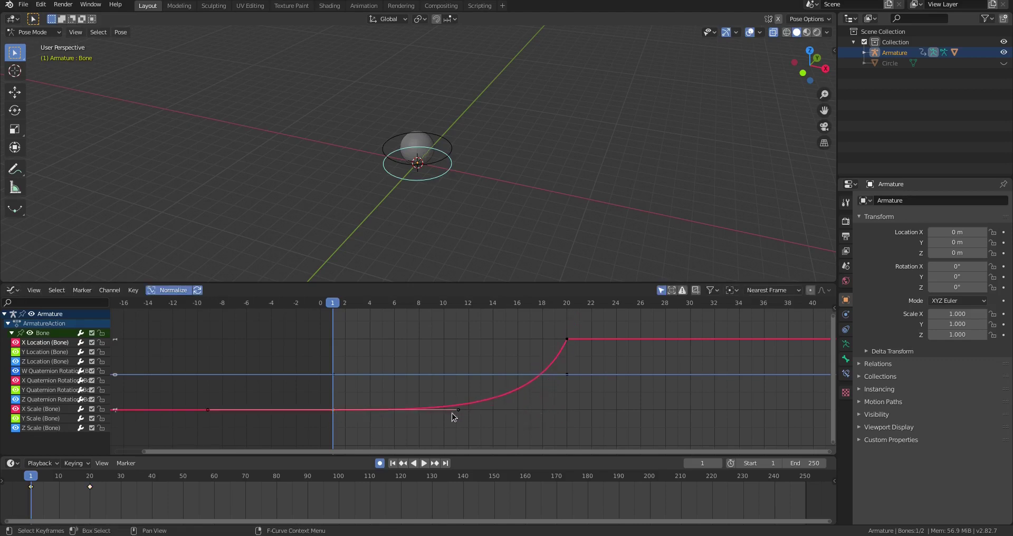
Step: Pull the frame 1 X Location keyframe's outgoing handle steeply upward to about frame 12, preview the motion, and return to frame 1
{"action": "left_click_drag", "start_coordinate": [460, 411], "coordinate": [482, 311]}
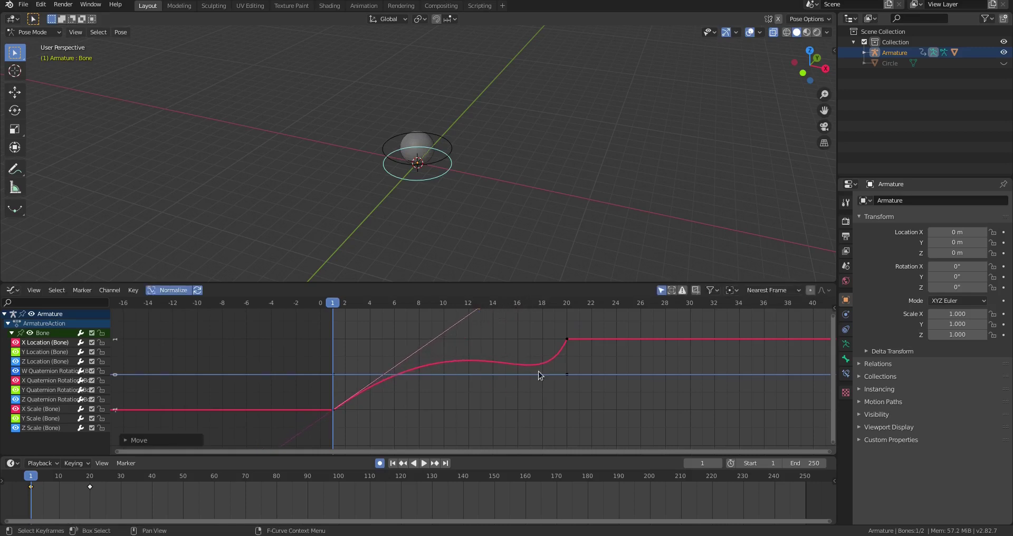
{"action": "left_click", "coordinate": [423, 462]}
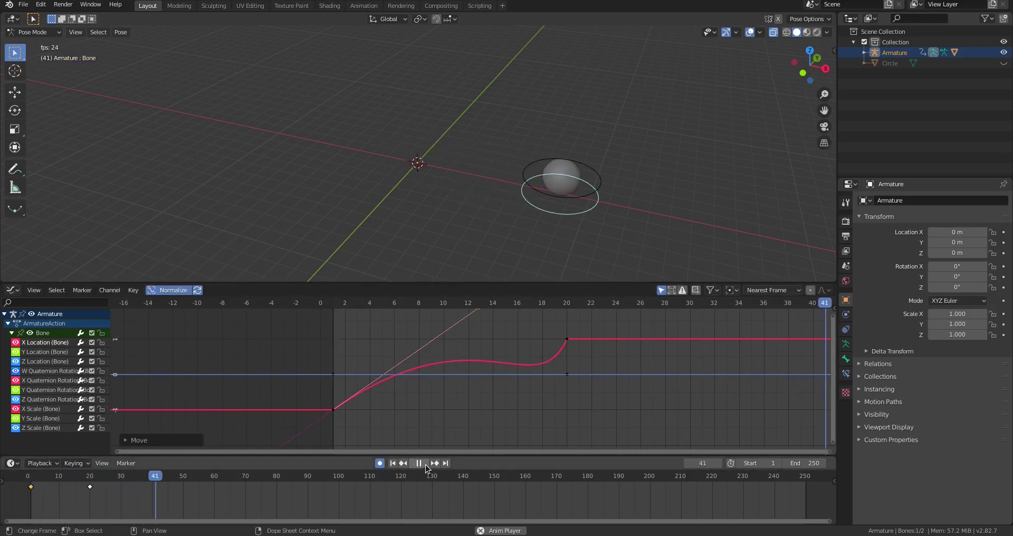
{"action": "left_click", "coordinate": [420, 464]}
{"action": "left_click", "coordinate": [393, 463]}
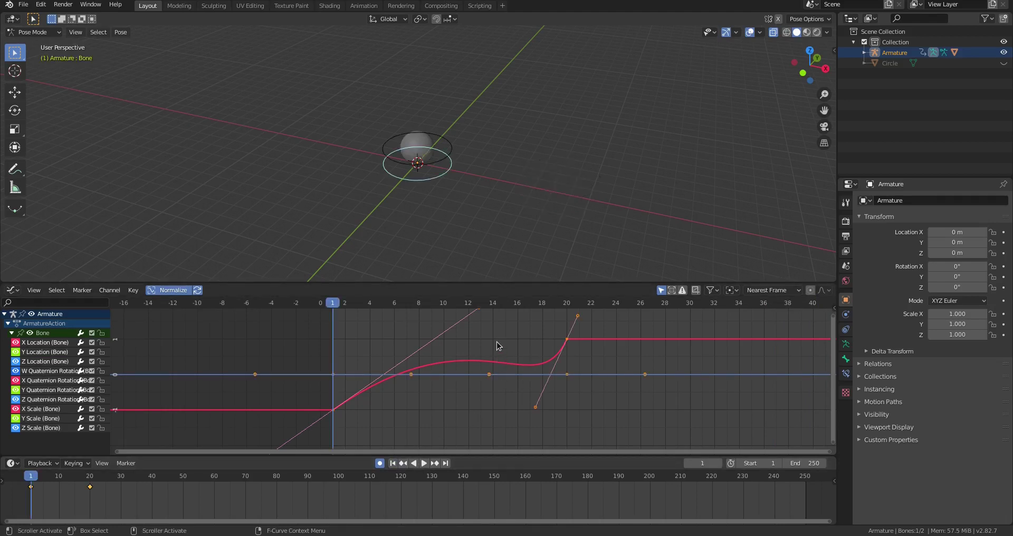
Step: Try Linear and Constant interpolation on all keyframes, finishing with Bezier interpolation
{"action": "key", "text": "t"}
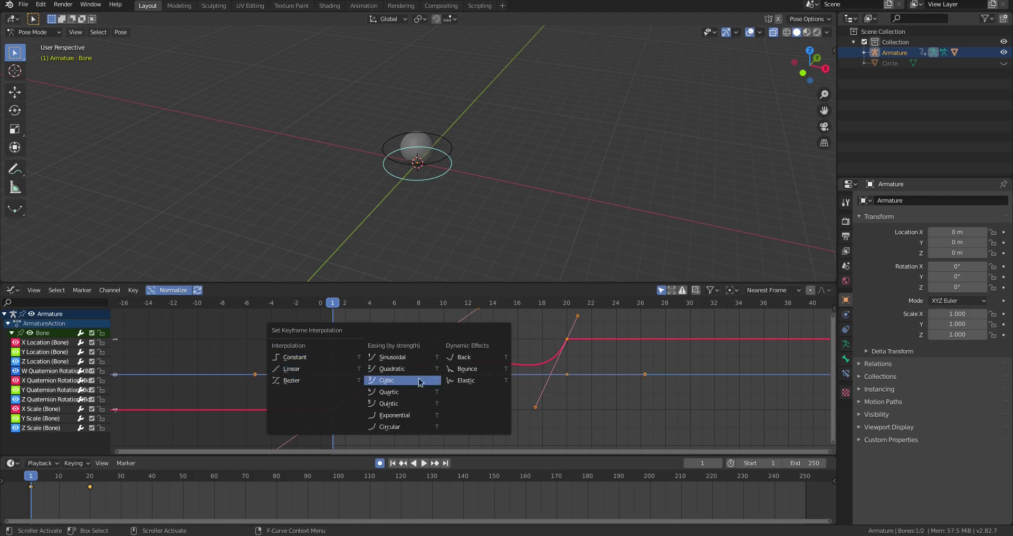
{"action": "left_click", "coordinate": [322, 384]}
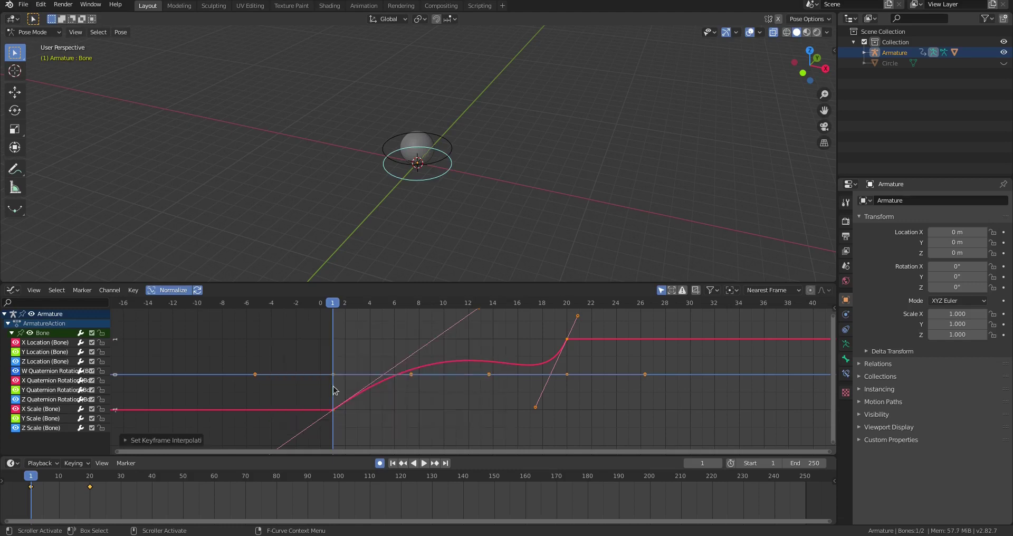
{"action": "key", "text": "t"}
{"action": "left_click", "coordinate": [385, 370]}
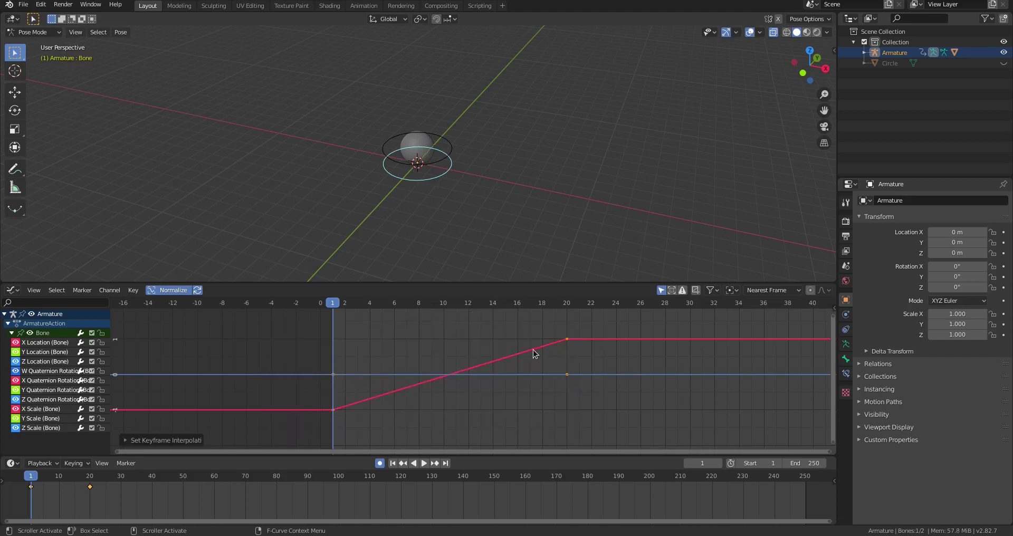
{"action": "key", "text": "t"}
{"action": "left_click", "coordinate": [407, 372]}
{"action": "key", "text": "t"}
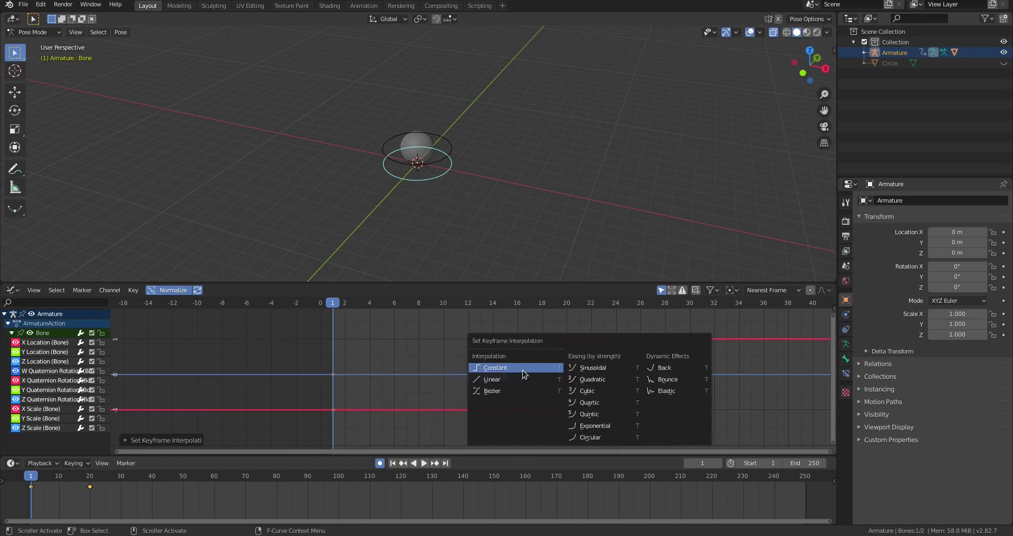
{"action": "left_click", "coordinate": [499, 391]}
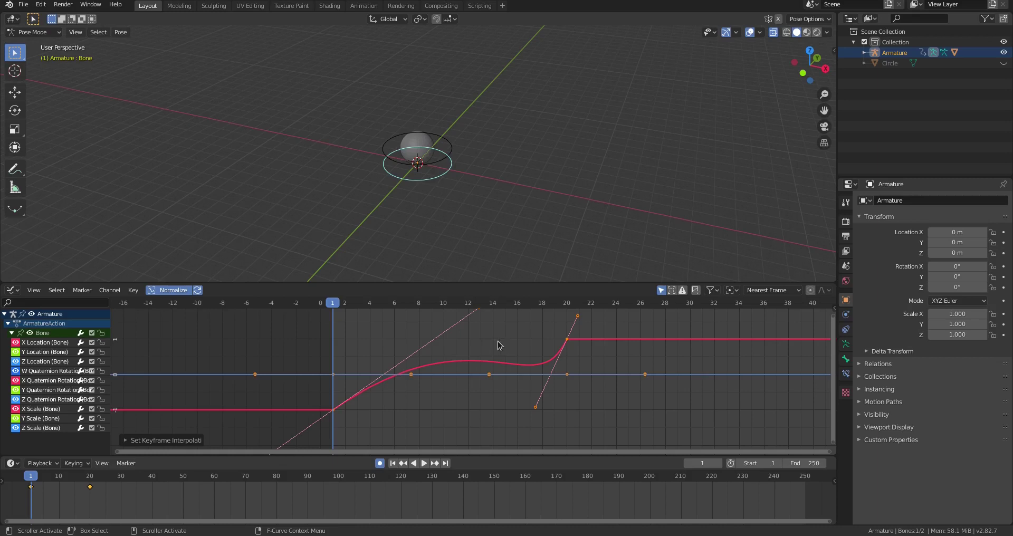
Step: Try flat automatic and Vector handles on all keyframes, and try another handle type on the frame 20 X Location keyframe
{"action": "key", "text": "v"}
{"action": "left_click", "coordinate": [467, 394]}
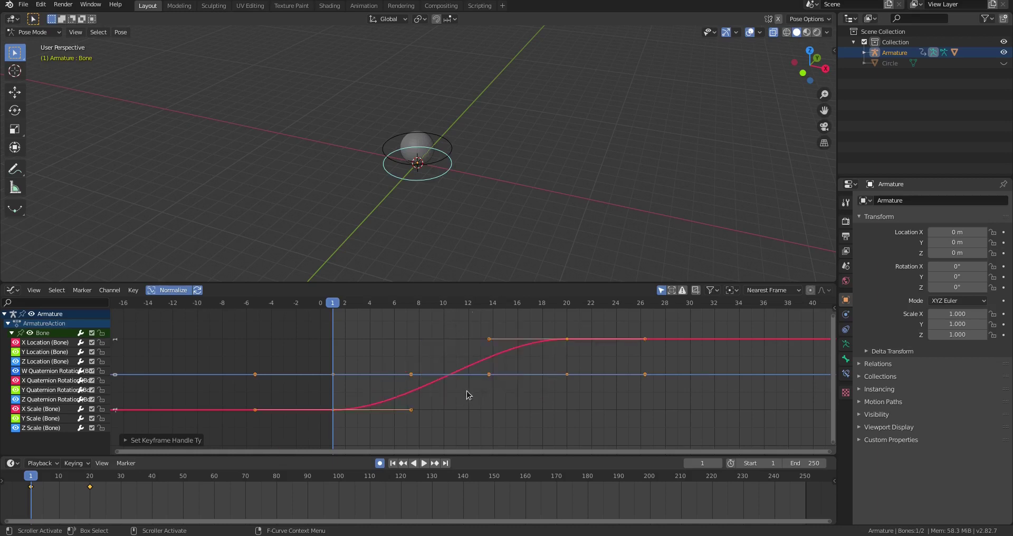
{"action": "key", "text": "v"}
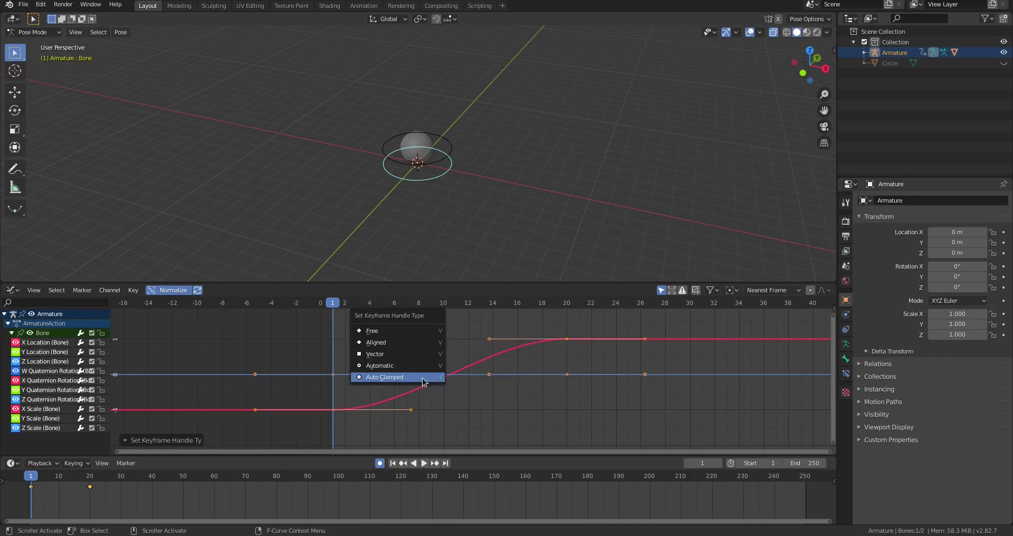
{"action": "left_click", "coordinate": [399, 361]}
{"action": "left_click", "coordinate": [568, 342]}
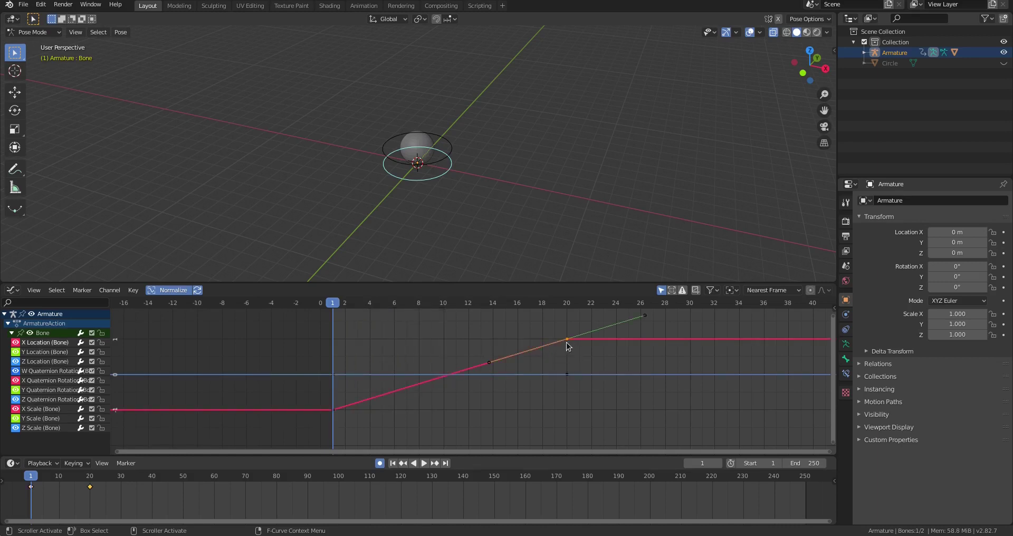
{"action": "key", "text": "v"}
{"action": "left_click", "coordinate": [500, 381]}
Step: Set the handles of all keyframes to an automatic type that eases flat at both ends
{"action": "key", "text": "a"}
{"action": "key", "text": "v"}
{"action": "left_click", "coordinate": [477, 410]}
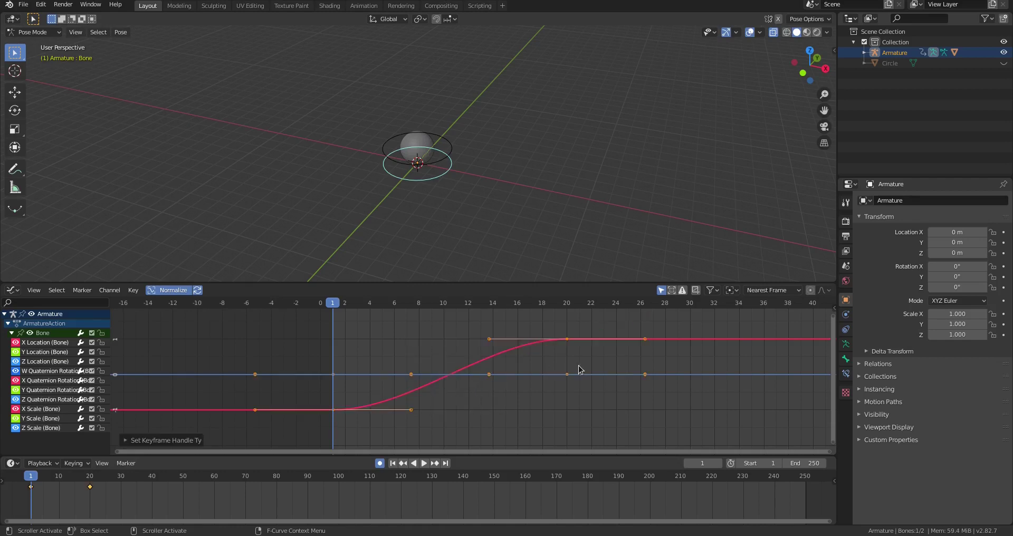
Step: Select the frame 20 keyframe on the X Location curve, and mute and unmute its channel
{"action": "left_click", "coordinate": [506, 342]}
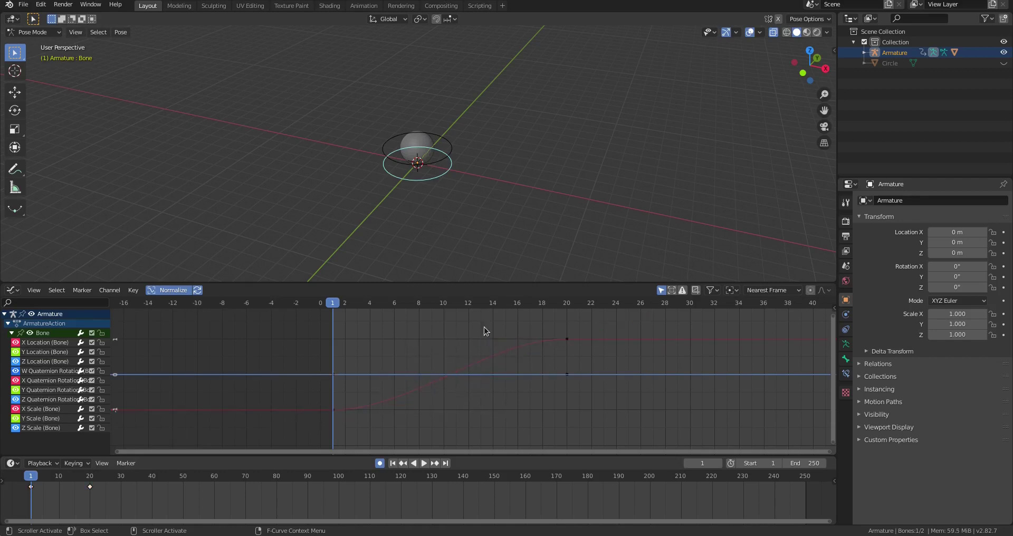
{"action": "left_click", "coordinate": [569, 341]}
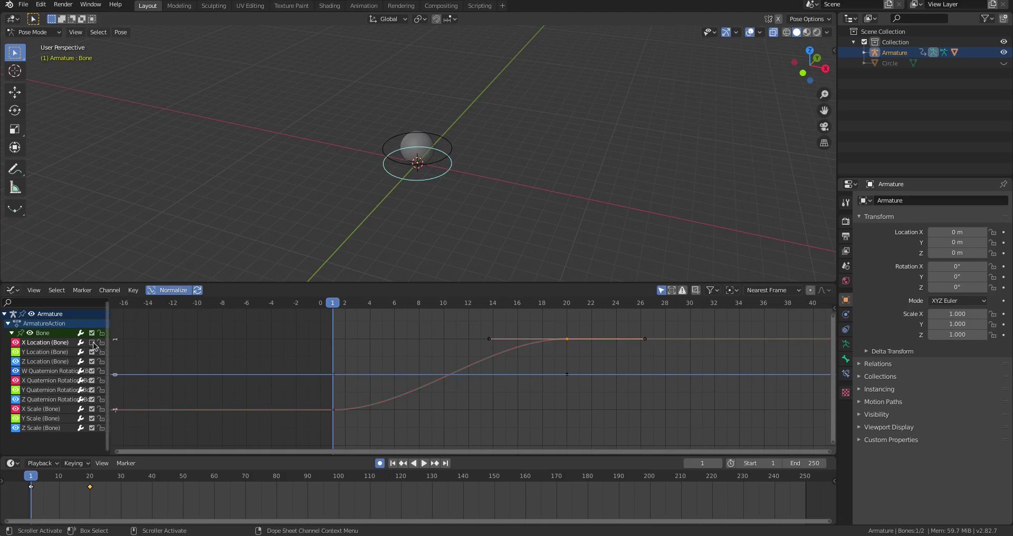
{"action": "left_click", "coordinate": [53, 371]}
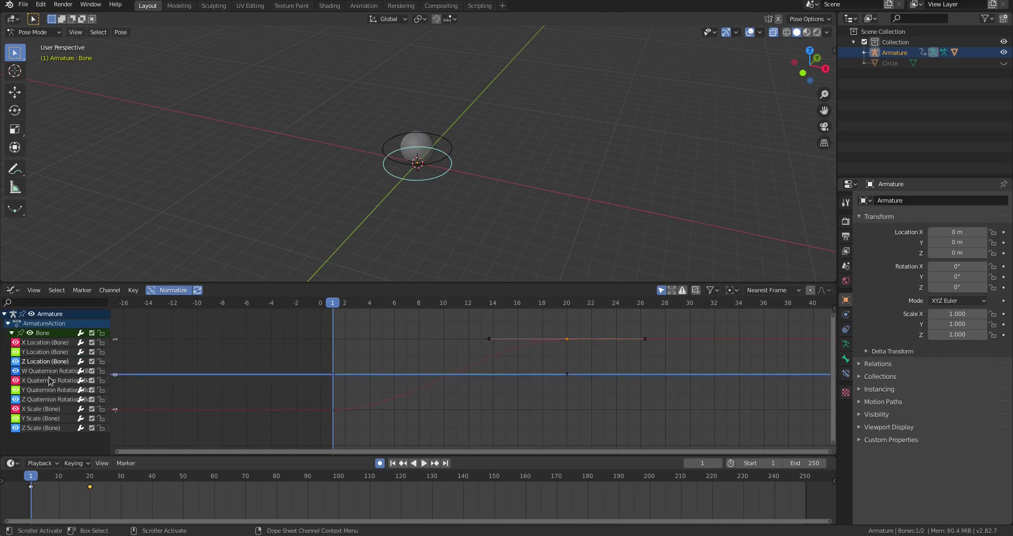
Step: Isolate the X Location curve by hiding all other bone channels, and turn their visibility back on
{"action": "left_click", "coordinate": [52, 342]}
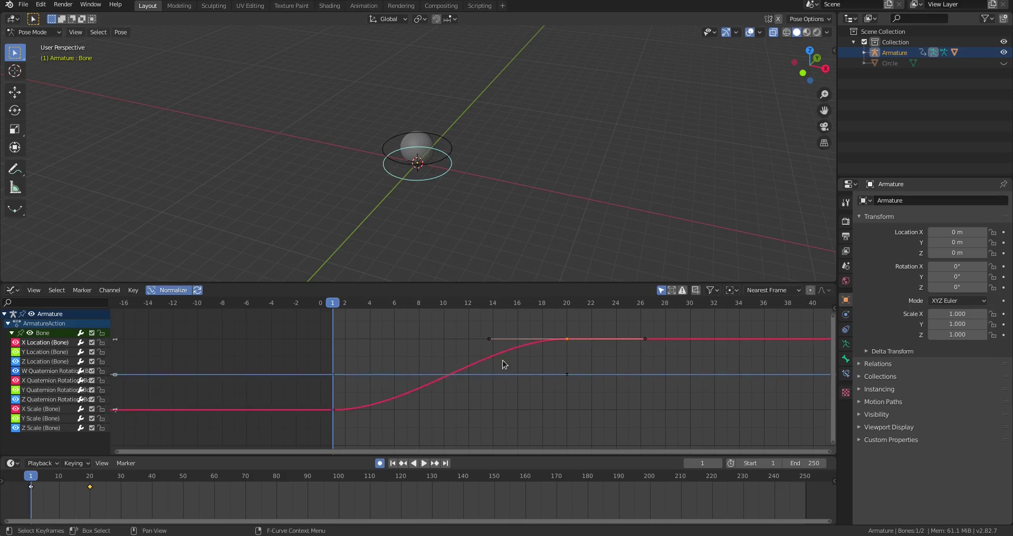
{"action": "key", "text": "shift+h"}
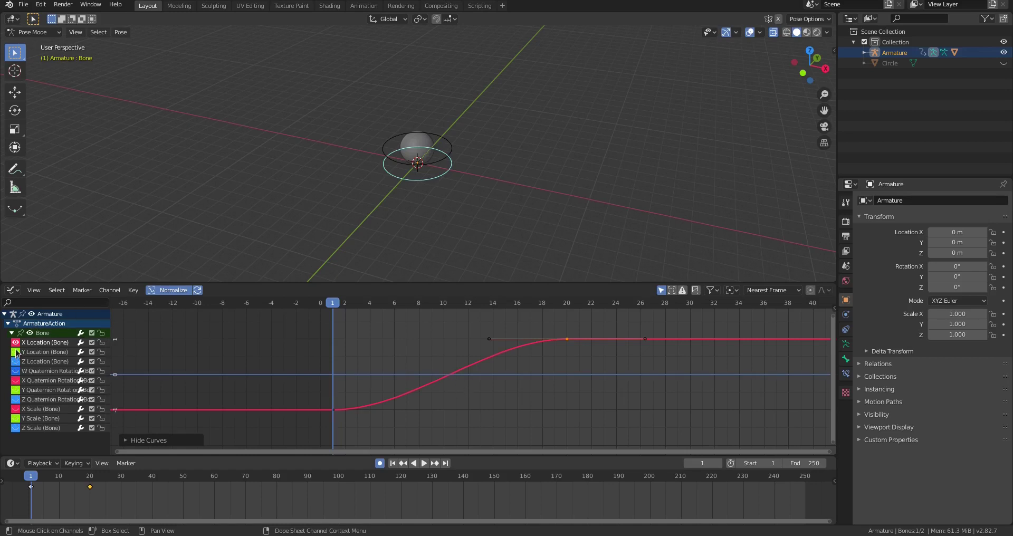
{"action": "mouse_move", "coordinate": [15, 428]}
{"action": "left_mouse_down"}
{"action": "mouse_move", "coordinate": [17, 353]}
{"action": "mouse_move", "coordinate": [14, 432]}
{"action": "left_mouse_up"}
{"action": "left_click_drag", "start_coordinate": [15, 351], "coordinate": [15, 430]}
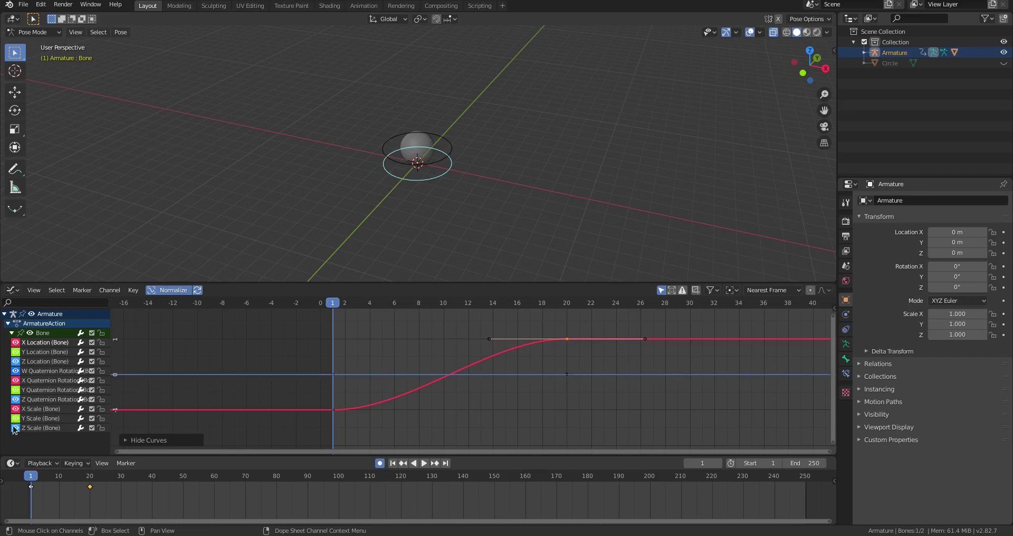
Step: Isolate the Y Location curve by hiding all unselected curves, and reveal every curve again
{"action": "left_click", "coordinate": [44, 352]}
{"action": "left_click", "coordinate": [45, 343]}
{"action": "left_click", "coordinate": [45, 351]}
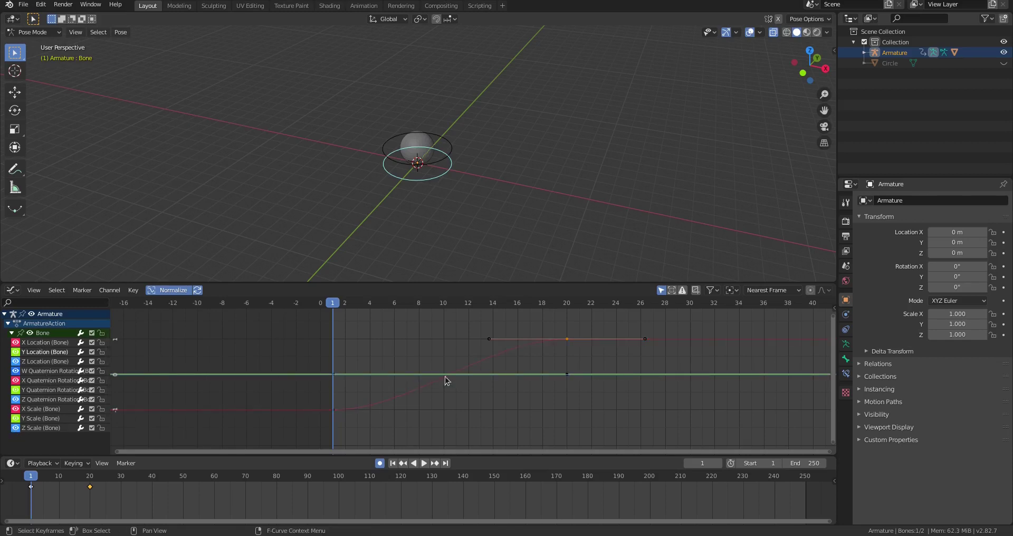
{"action": "key", "text": "shift+h"}
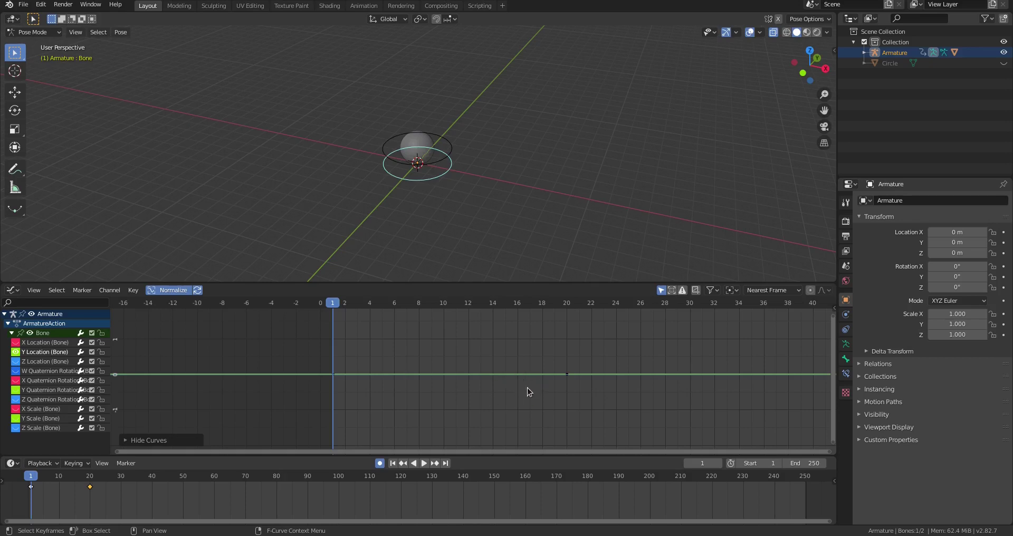
{"action": "key", "text": "alt+h"}
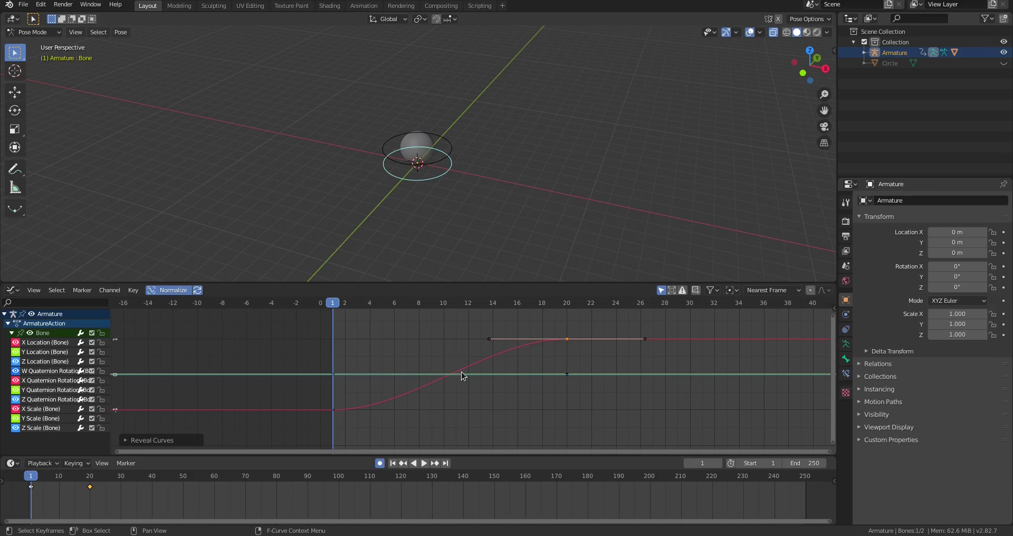
Step: Highlight the Y, Z and X Location curves in turn, leaving X Location as the active channel
{"action": "left_click", "coordinate": [56, 351]}
{"action": "left_click", "coordinate": [53, 362]}
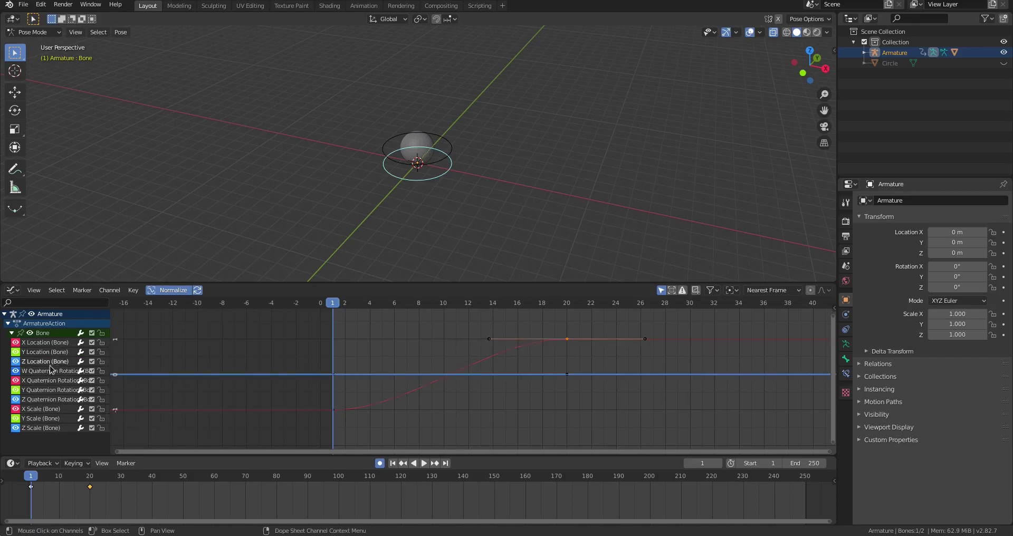
{"action": "left_click", "coordinate": [54, 343]}
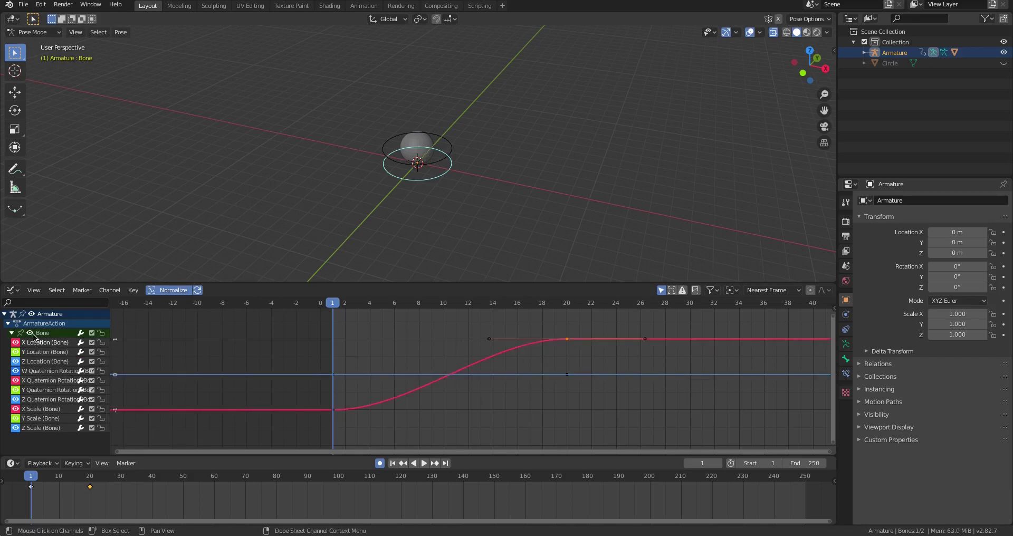
{"action": "left_click", "coordinate": [33, 334]}
{"action": "left_click", "coordinate": [34, 343]}
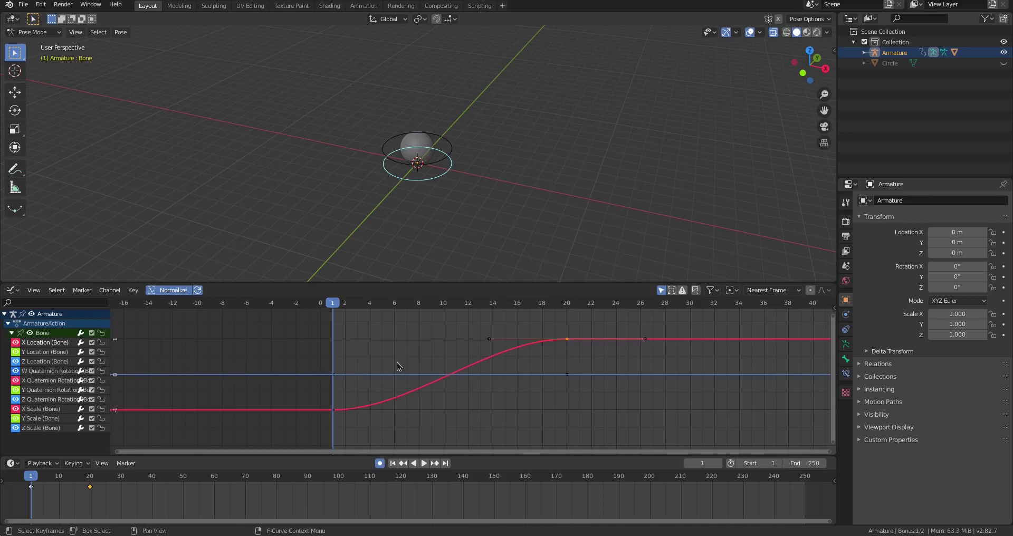
Step: Lock the X Location and Y Location channels, test the lock on the frame 20 keyframe, and unlock both channels
{"action": "mouse_move", "coordinate": [103, 334]}
{"action": "left_mouse_down"}
{"action": "mouse_move", "coordinate": [104, 396]}
{"action": "mouse_move", "coordinate": [103, 345]}
{"action": "left_mouse_up"}
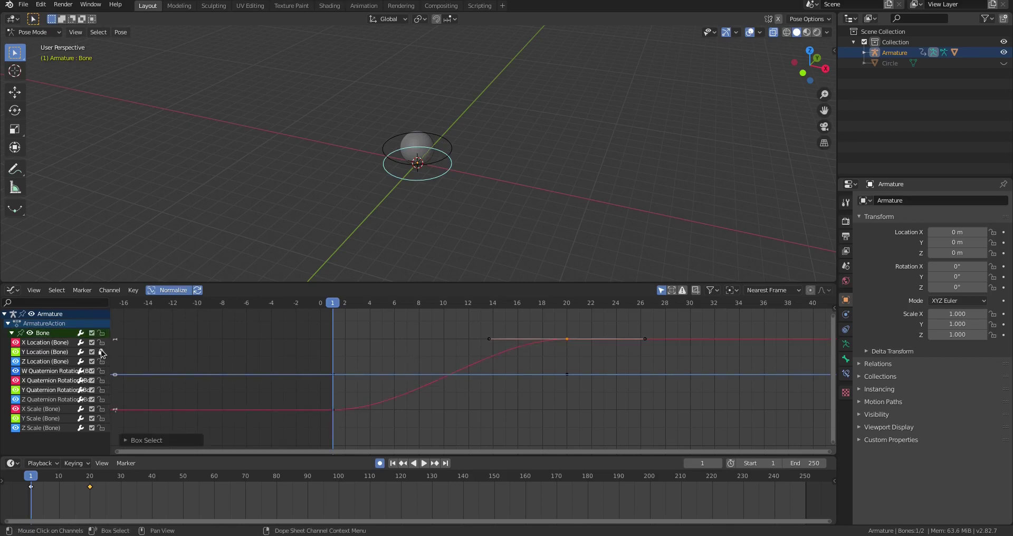
{"action": "left_click", "coordinate": [101, 342]}
{"action": "left_click", "coordinate": [101, 352]}
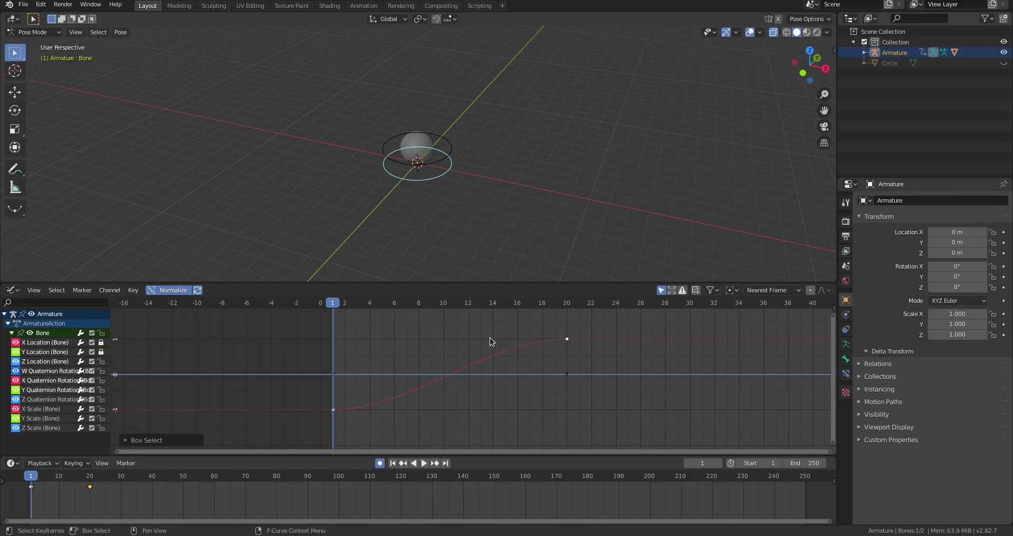
{"action": "left_click", "coordinate": [570, 340]}
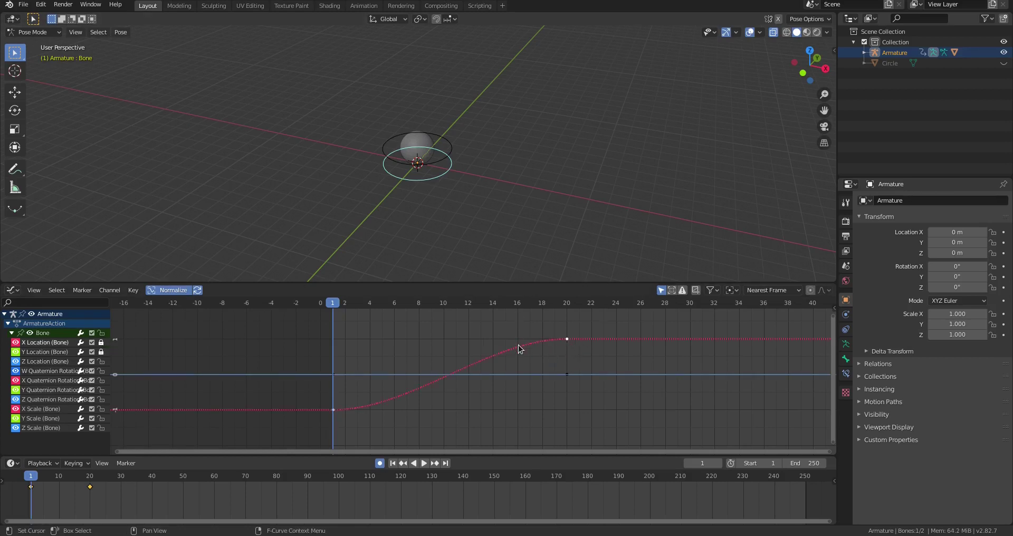
{"action": "right_click", "coordinate": [561, 332]}
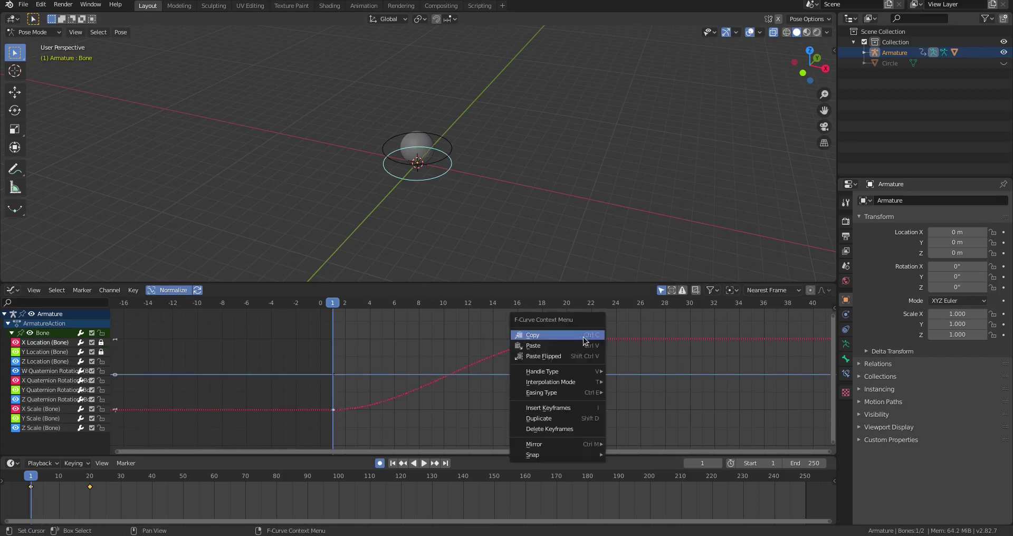
{"action": "left_click", "coordinate": [102, 342]}
{"action": "left_click", "coordinate": [101, 352]}
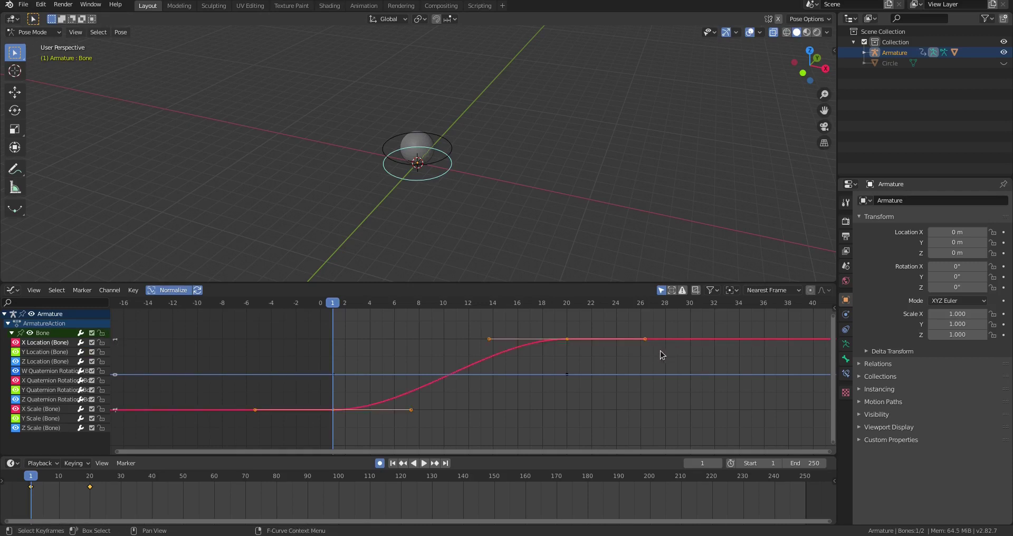
Step: Play the animation with the keyframes deselected, scrub back through the movement, and stop at frame 4
{"action": "left_click_drag", "start_coordinate": [660, 350], "coordinate": [613, 355]}
{"action": "key", "text": "space"}
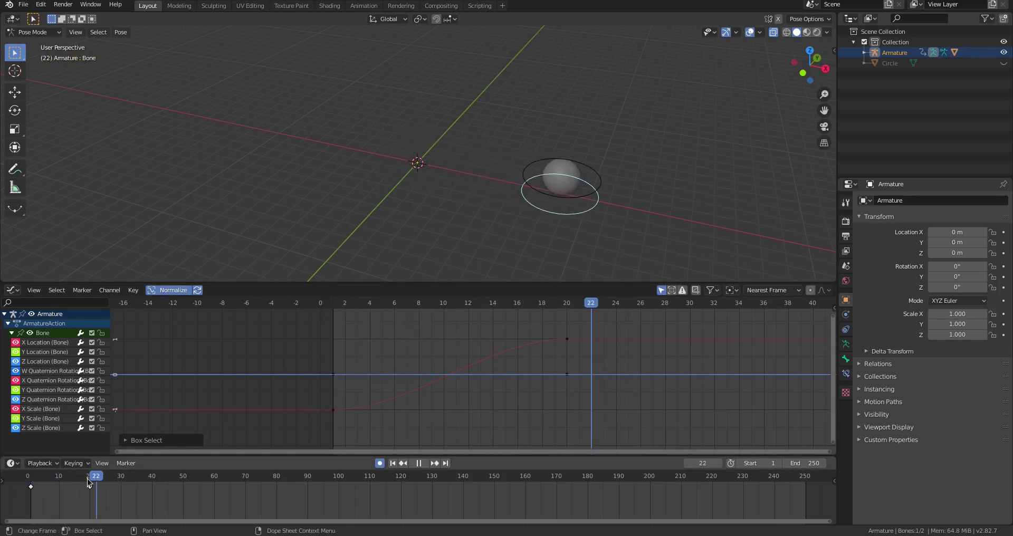
{"action": "left_click_drag", "start_coordinate": [59, 479], "coordinate": [40, 479]}
{"action": "key", "text": "space"}
Step: Set all keyframes to Linear interpolation, preview the ball's motion, and return to frame 1
{"action": "key", "text": "a"}
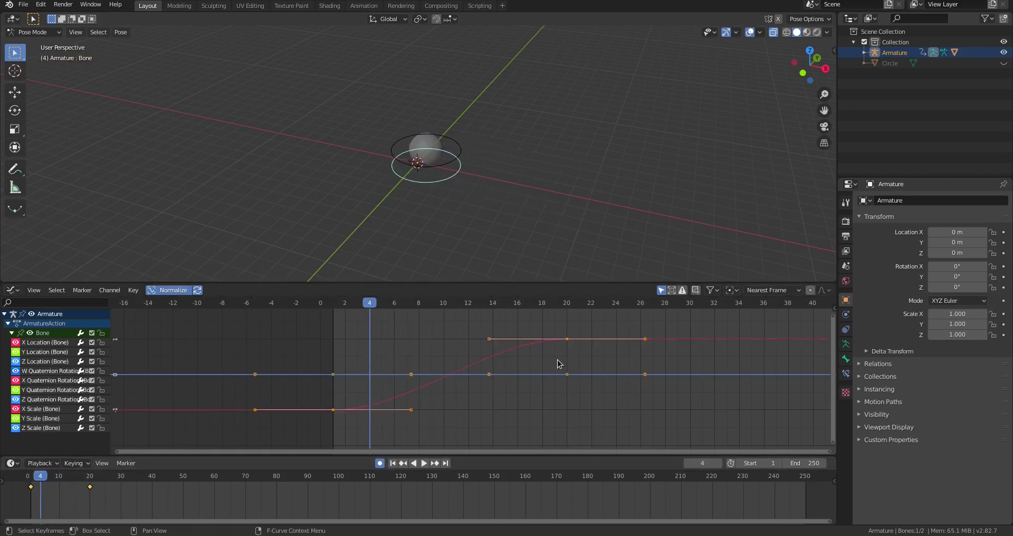
{"action": "key", "text": "t"}
{"action": "left_click", "coordinate": [523, 344]}
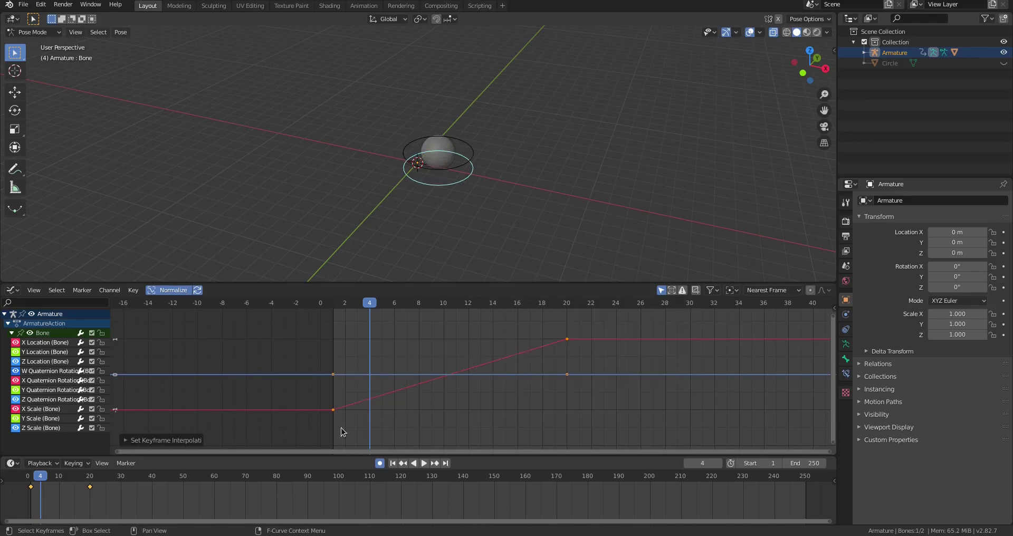
{"action": "left_click", "coordinate": [424, 463]}
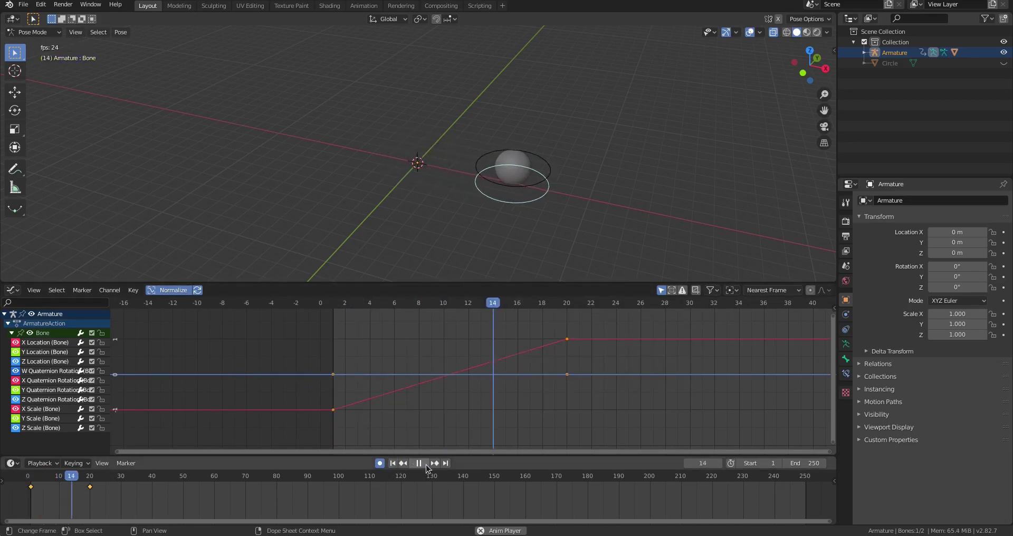
{"action": "left_click", "coordinate": [425, 467]}
{"action": "left_click", "coordinate": [395, 463]}
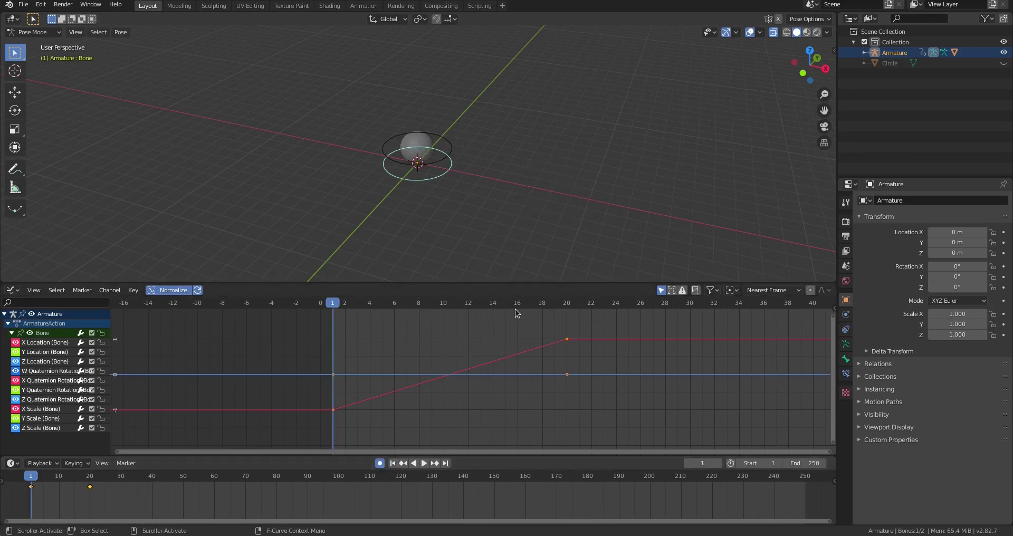
Step: Select the ball's upper control bone and insert LocRotScale keyframes for it at frame 1
{"action": "left_click", "coordinate": [448, 148]}
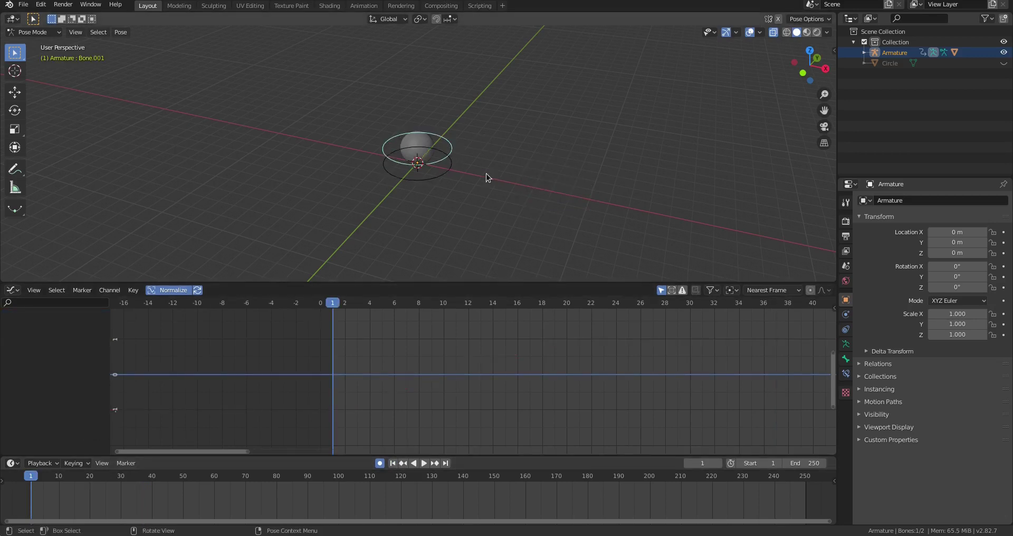
{"action": "key", "text": "i"}
{"action": "key", "text": "g"}
{"action": "key", "text": "z"}
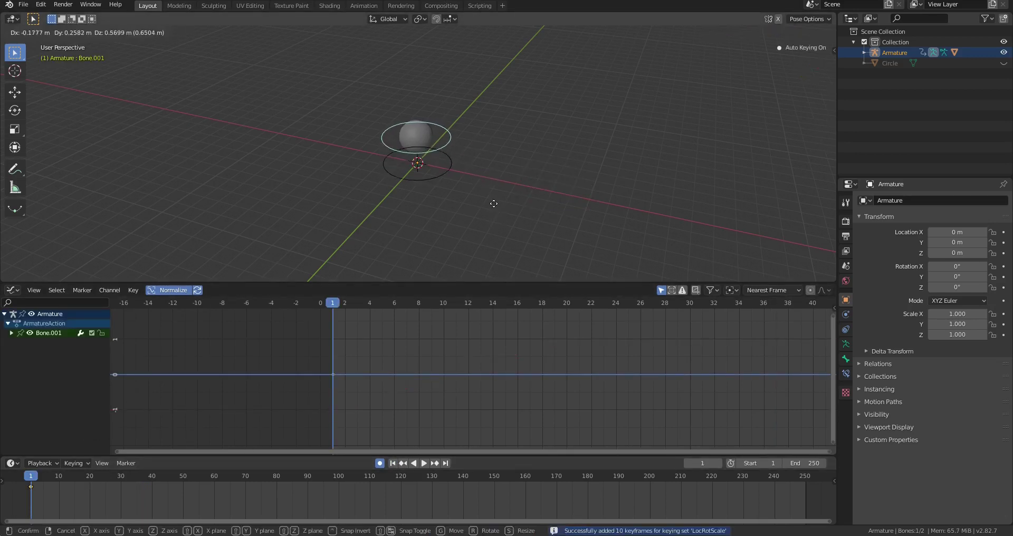
{"action": "key", "text": "Escape"}
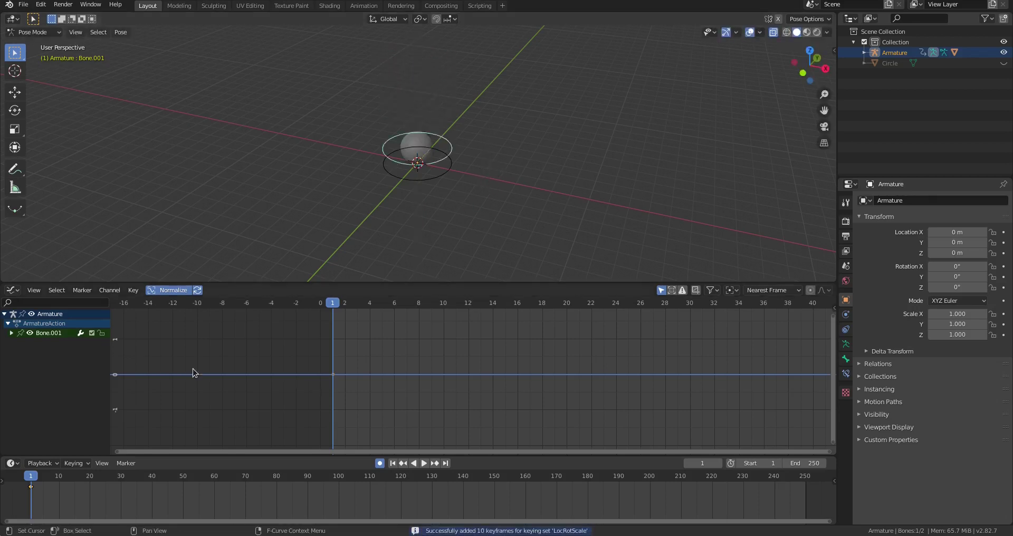
Step: Key the upper bone at frames 20 and 11, raising it along global Z at frame 11, and return to the start
{"action": "left_click_drag", "start_coordinate": [107, 480], "coordinate": [62, 481]}
{"action": "key", "text": "i"}
{"action": "key", "text": "g"}
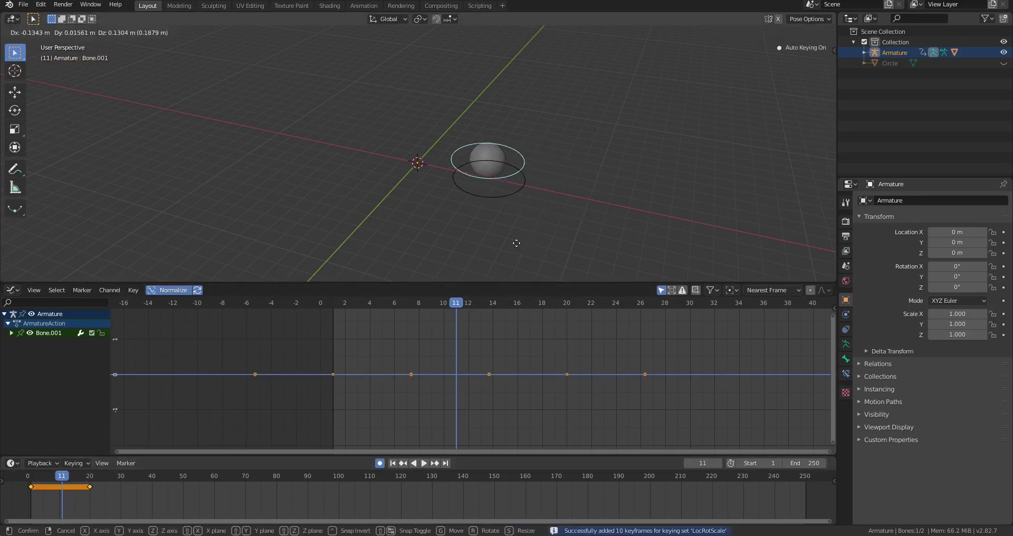
{"action": "key", "text": "z"}
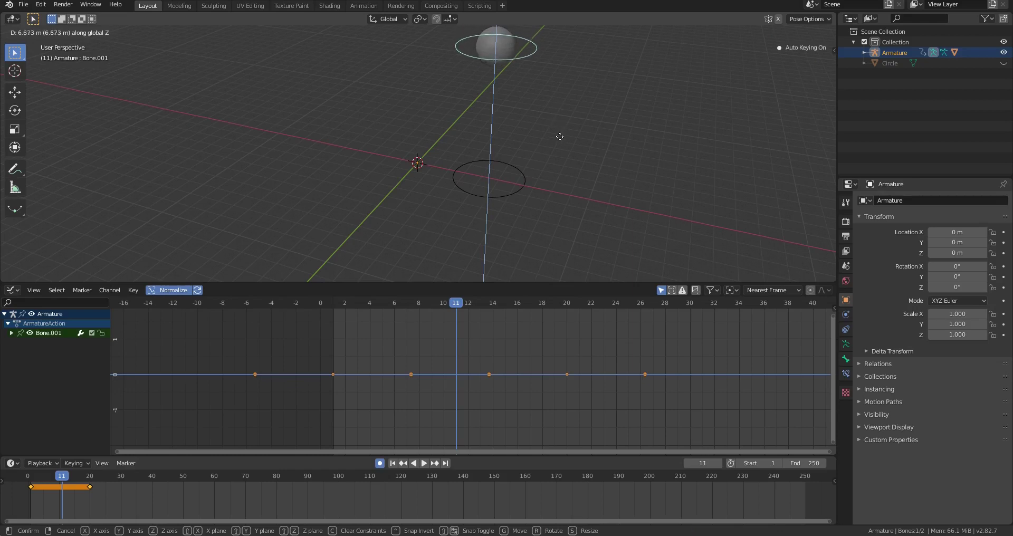
{"action": "left_click", "coordinate": [558, 147]}
{"action": "key", "text": "shift+Left"}
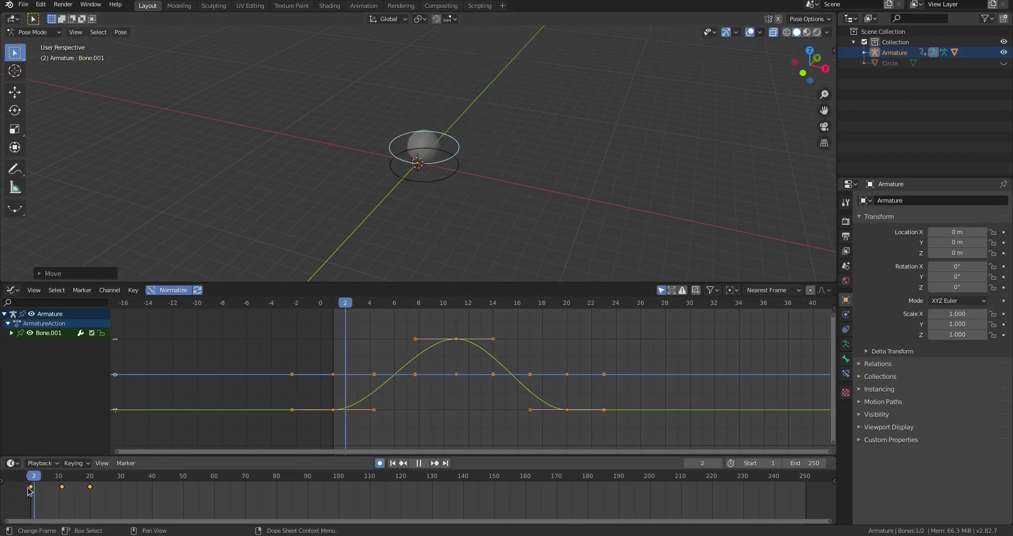
Step: Scale down the height curve's handles at frames 1 and 20 for a sharp takeoff and landing
{"action": "left_click", "coordinate": [366, 421]}
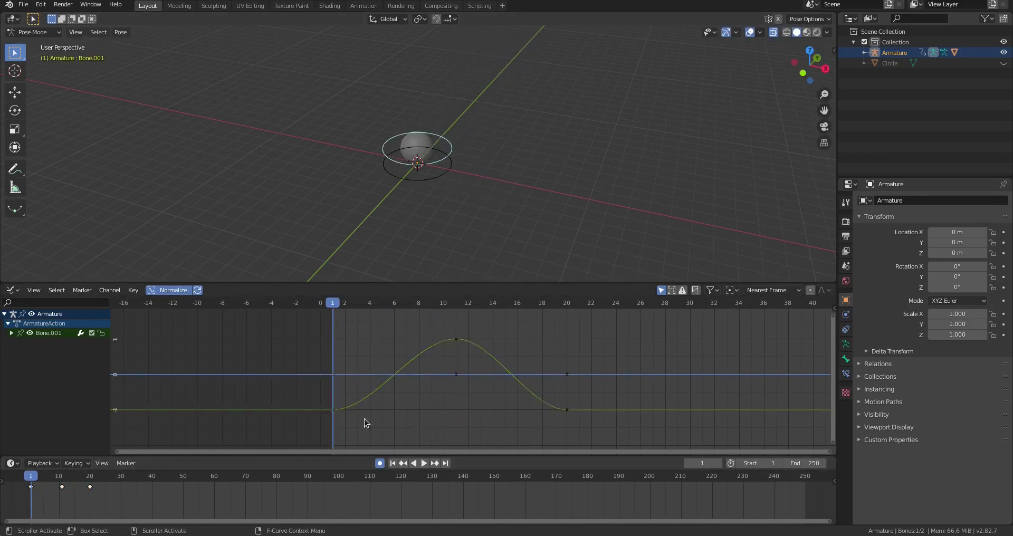
{"action": "left_click", "coordinate": [334, 410]}
{"action": "key", "text": "s"}
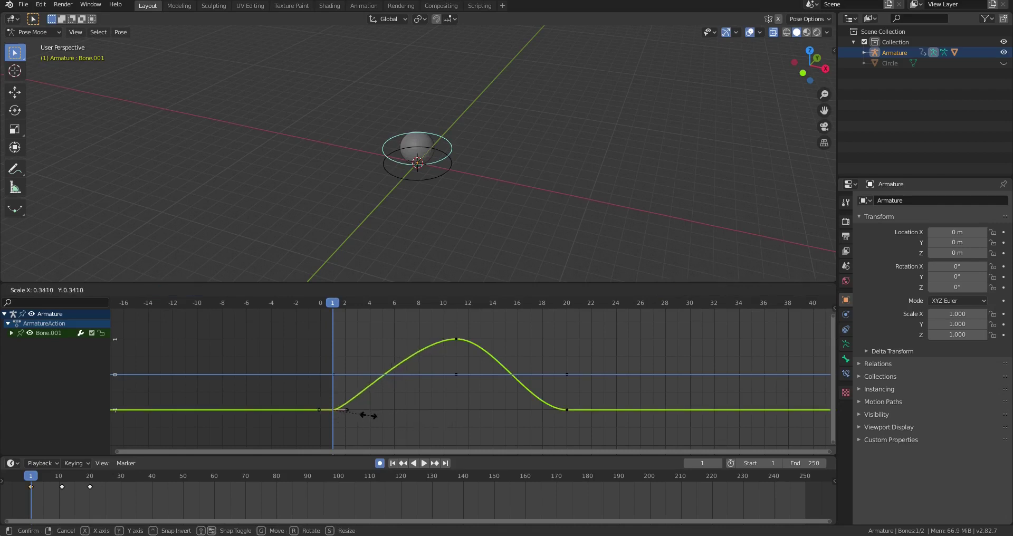
{"action": "left_click", "coordinate": [345, 413]}
{"action": "key", "text": "s"}
{"action": "left_click", "coordinate": [383, 421]}
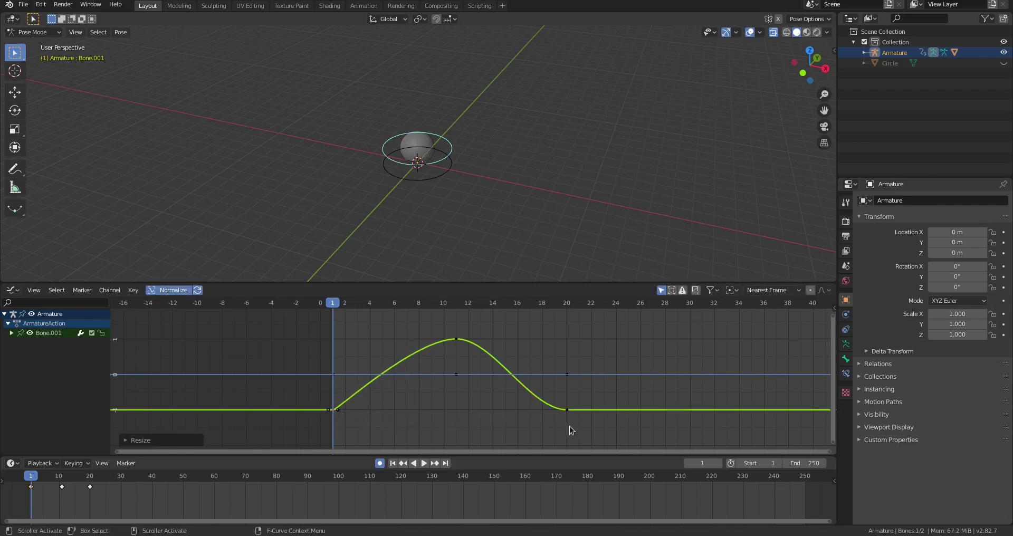
{"action": "left_click", "coordinate": [567, 411]}
{"action": "key", "text": "s"}
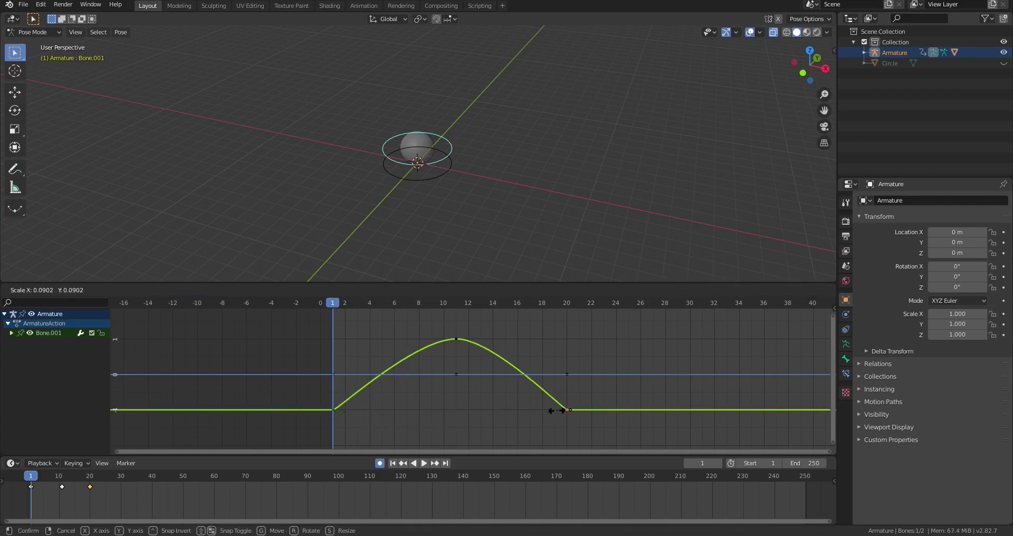
{"action": "left_click", "coordinate": [558, 410]}
Step: Widen the height curve's frame 11 handles by a factor of about 2.2 and deselect the keyframes
{"action": "left_click", "coordinate": [452, 341]}
{"action": "key", "text": "s"}
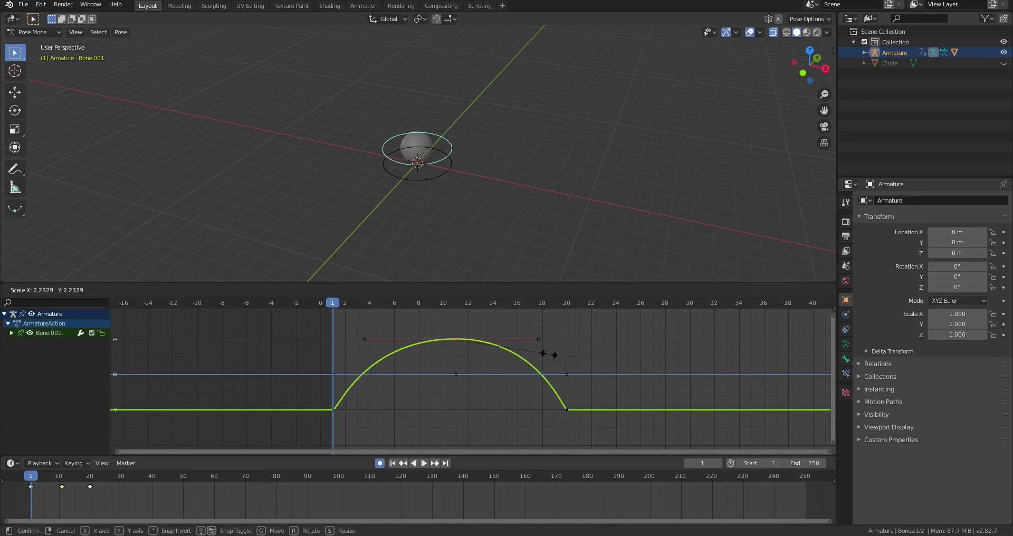
{"action": "left_click", "coordinate": [548, 353]}
{"action": "left_click", "coordinate": [548, 353]}
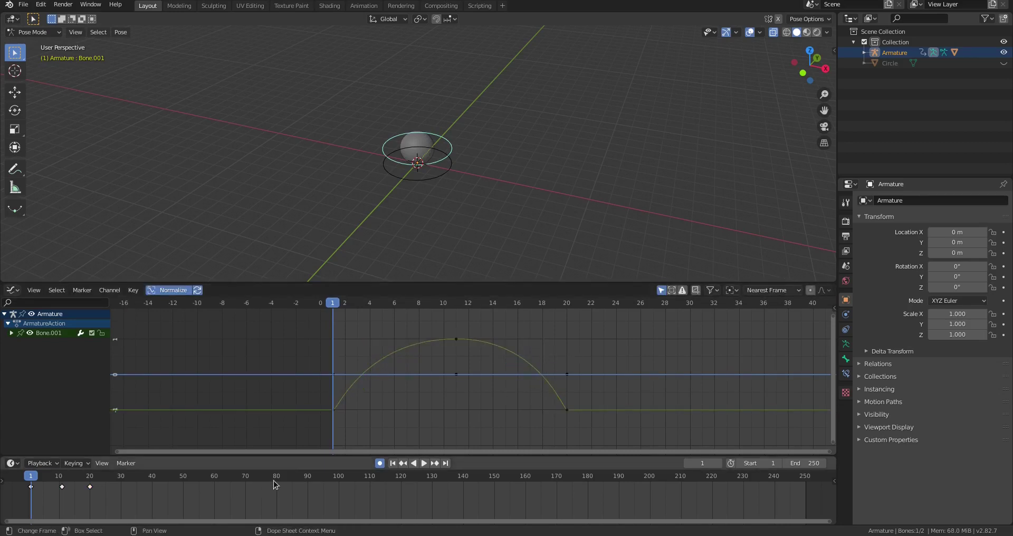
Step: Play the ball's bounce several times from the first frame and finish back at frame 1
{"action": "left_click", "coordinate": [417, 464]}
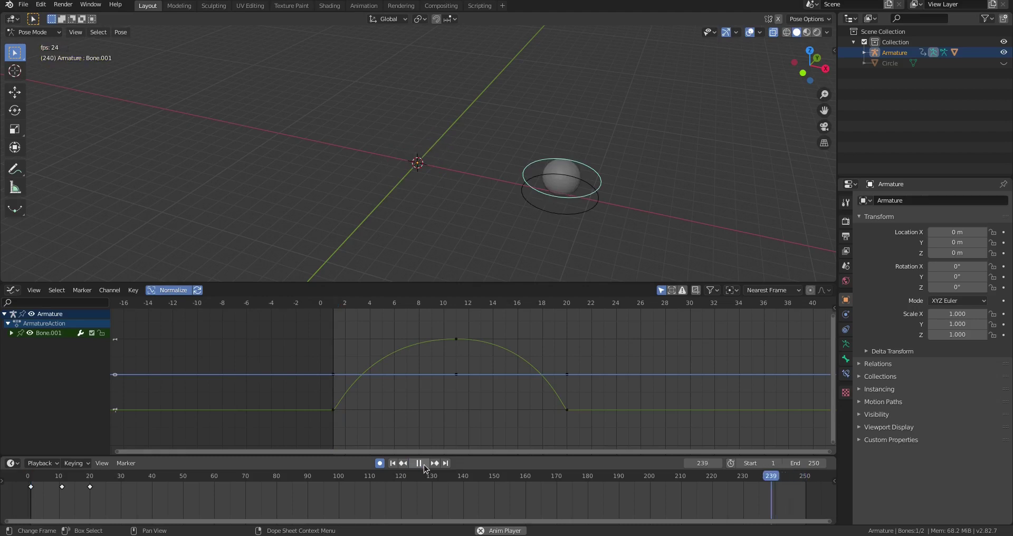
{"action": "key", "text": "Escape"}
{"action": "left_click", "coordinate": [425, 463]}
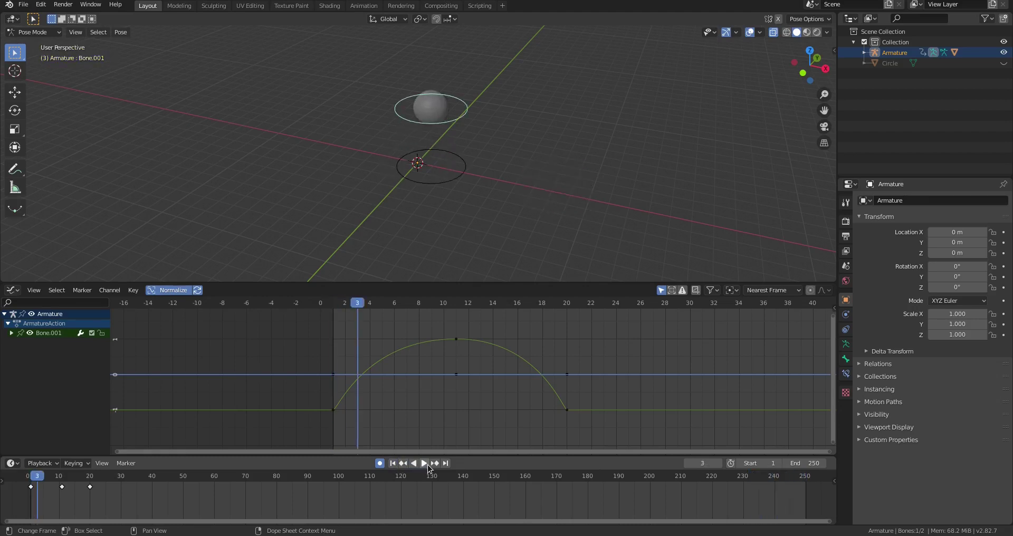
{"action": "left_click", "coordinate": [392, 463]}
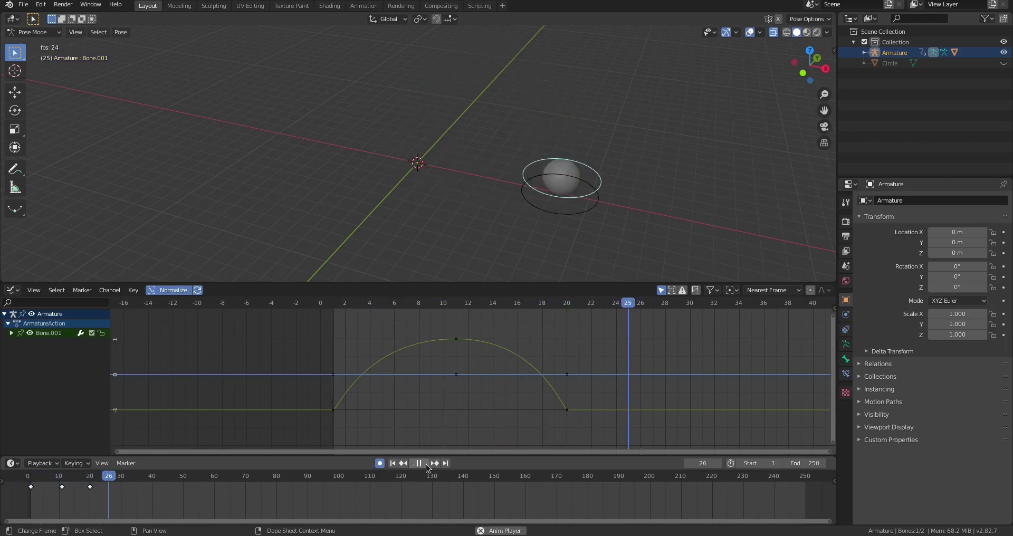
{"action": "left_click", "coordinate": [426, 464]}
{"action": "left_click", "coordinate": [393, 463]}
{"action": "left_click", "coordinate": [423, 463]}
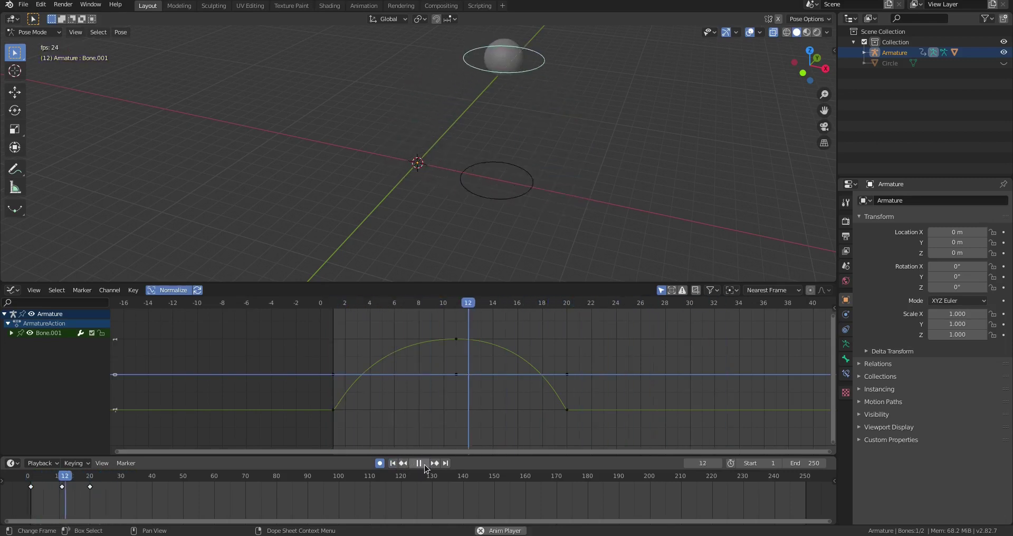
{"action": "left_click", "coordinate": [425, 464]}
{"action": "left_click", "coordinate": [392, 463]}
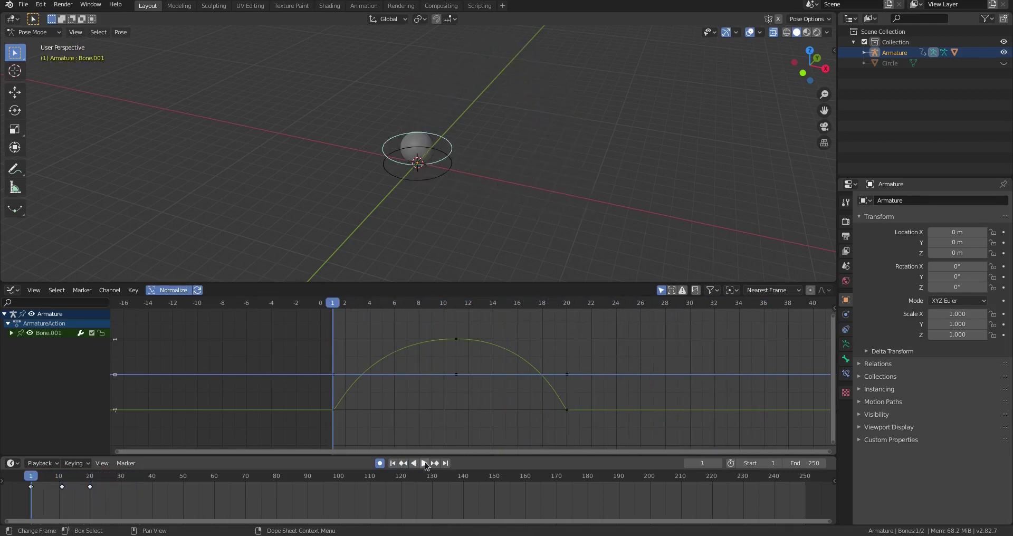
{"action": "left_click", "coordinate": [425, 463]}
{"action": "left_click", "coordinate": [425, 464]}
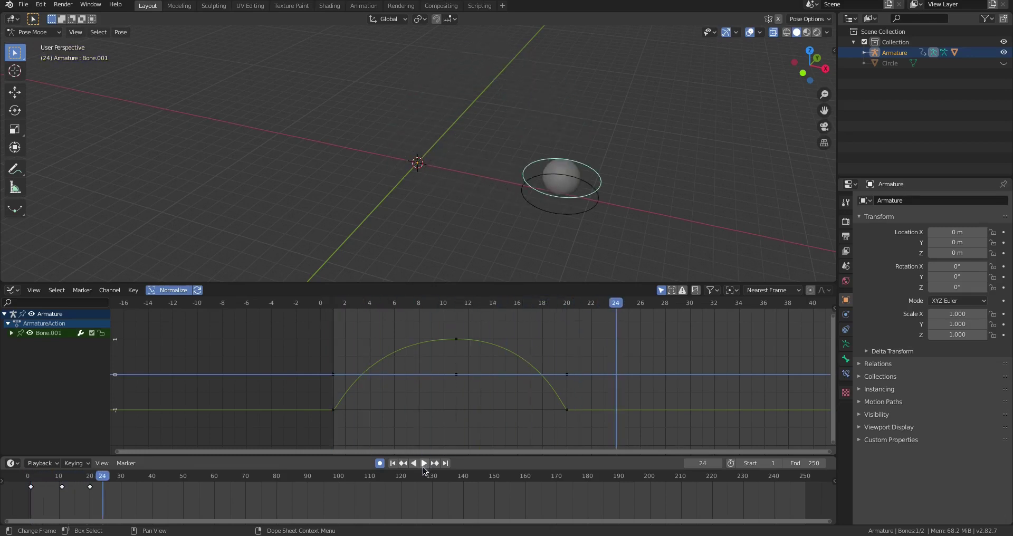
{"action": "left_click", "coordinate": [393, 463]}
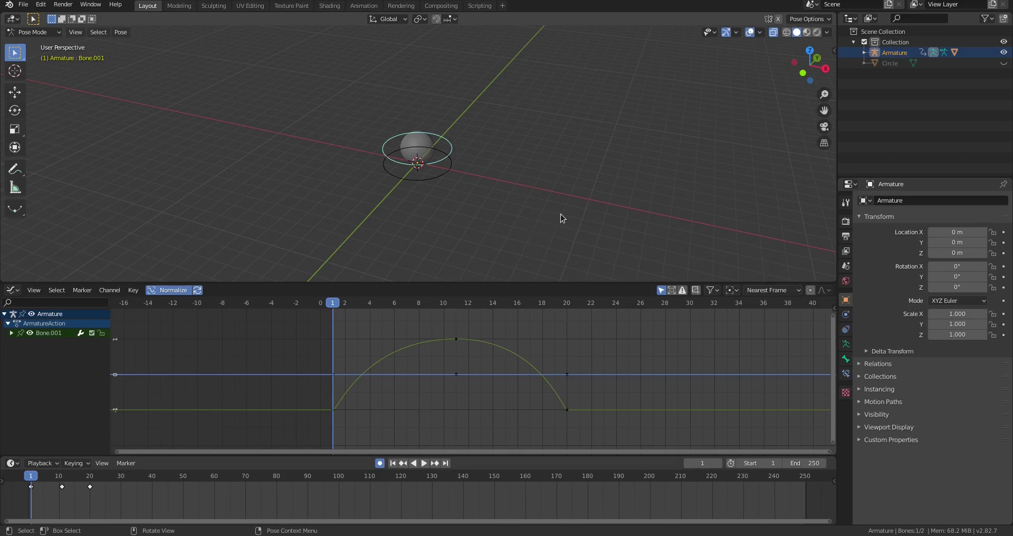
Step: Select the lower bone's X Location keyframe at frame 20 and view the bone's transform properties in the 3D viewport
{"action": "left_click", "coordinate": [431, 186]}
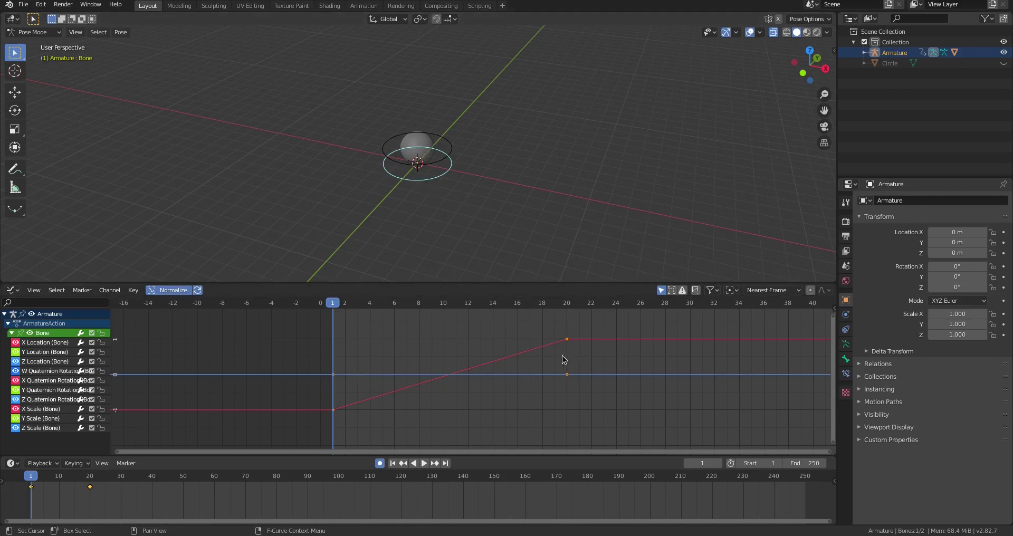
{"action": "left_click", "coordinate": [568, 340]}
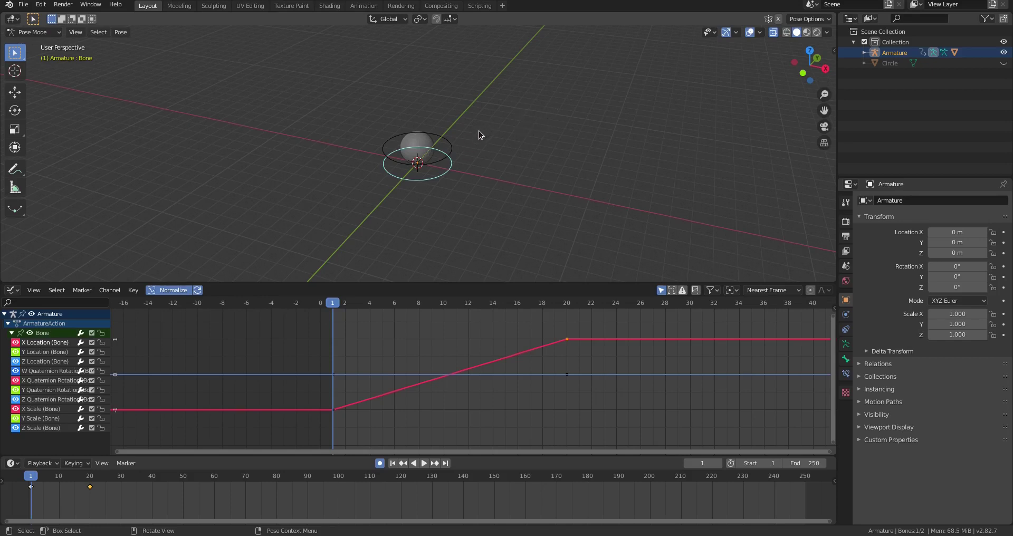
{"action": "key", "text": "n"}
{"action": "left_click", "coordinate": [830, 53]}
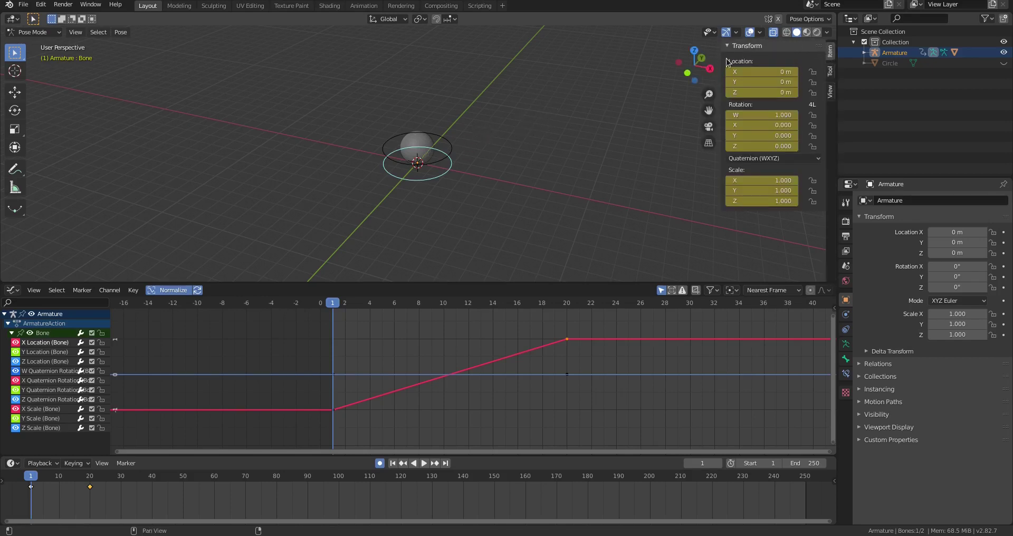
{"action": "key", "text": "n"}
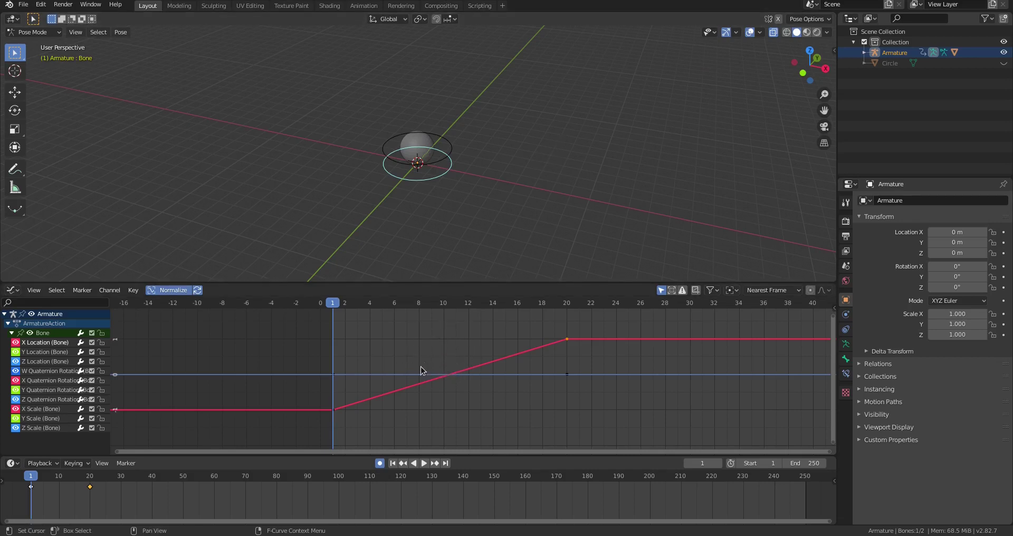
Step: Show the Graph Editor's F-curve properties and set the frame 20 X Location keyframe's value to 10 m
{"action": "key", "text": "n"}
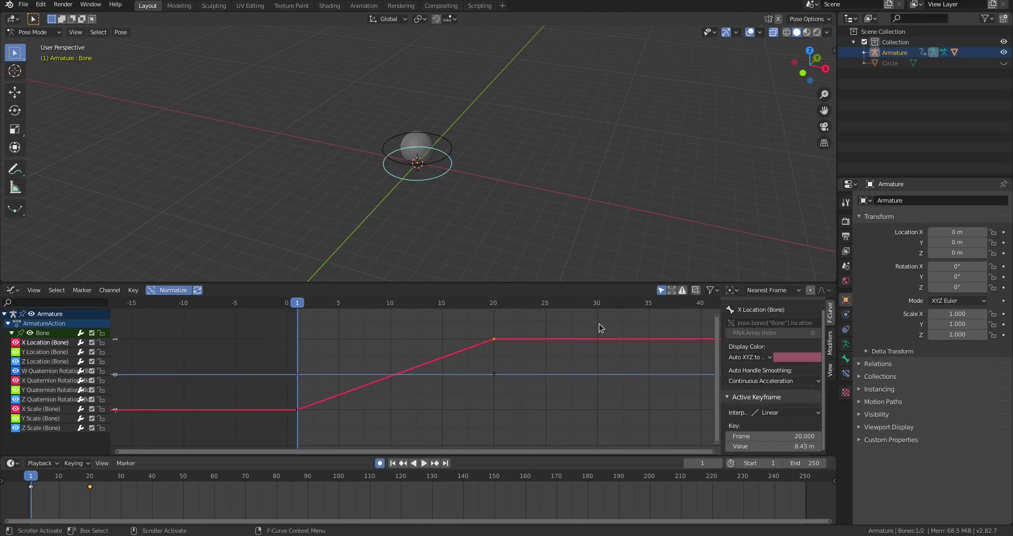
{"action": "left_click", "coordinate": [496, 362]}
{"action": "left_click", "coordinate": [495, 340]}
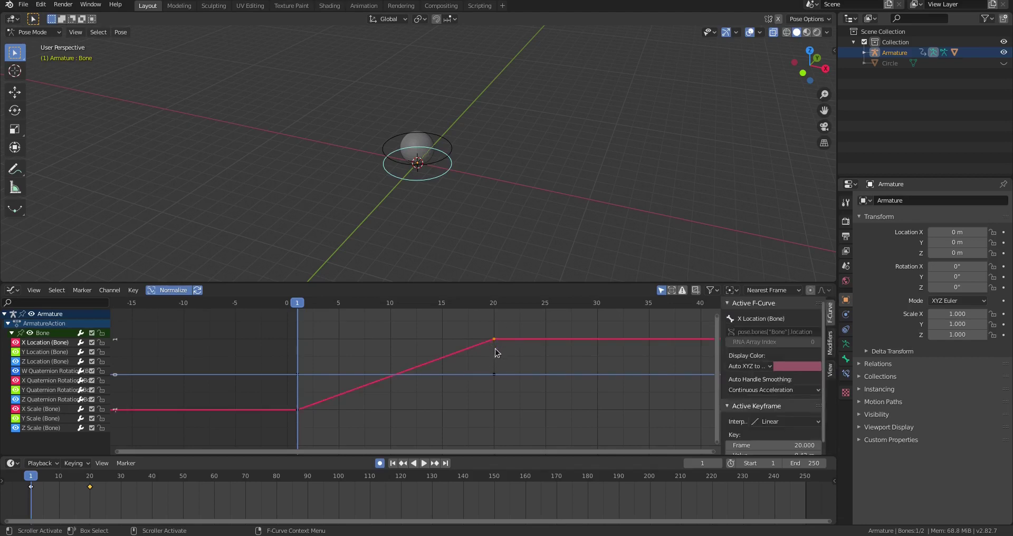
{"action": "left_click", "coordinate": [496, 362]}
{"action": "left_click", "coordinate": [493, 374]}
{"action": "left_click", "coordinate": [494, 339]}
{"action": "scroll", "coordinate": [795, 390], "scroll_direction": "down", "scroll_amount": 1}
{"action": "mouse_move", "coordinate": [781, 434]}
{"action": "left_mouse_down"}
{"action": "mouse_move", "coordinate": [758, 446]}
{"action": "mouse_move", "coordinate": [804, 446]}
{"action": "mouse_move", "coordinate": [780, 446]}
{"action": "left_mouse_up"}
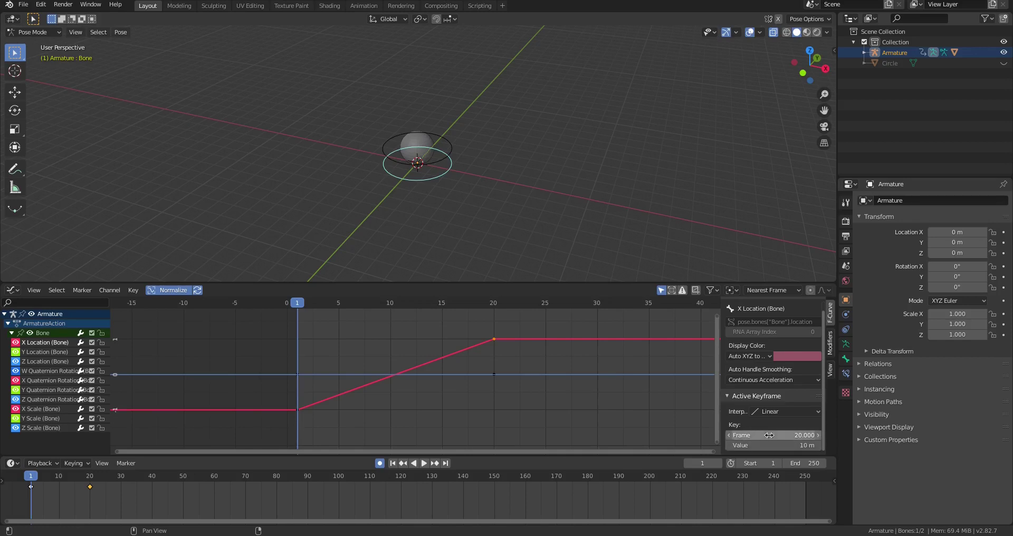
{"action": "left_click", "coordinate": [781, 412]}
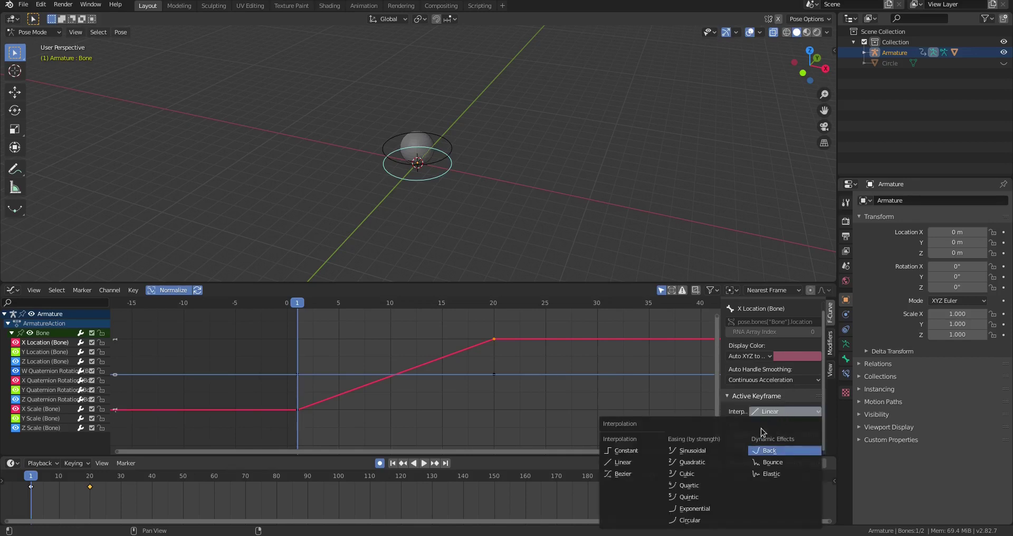
{"action": "middle_click_drag", "start_coordinate": [772, 422], "coordinate": [785, 372]}
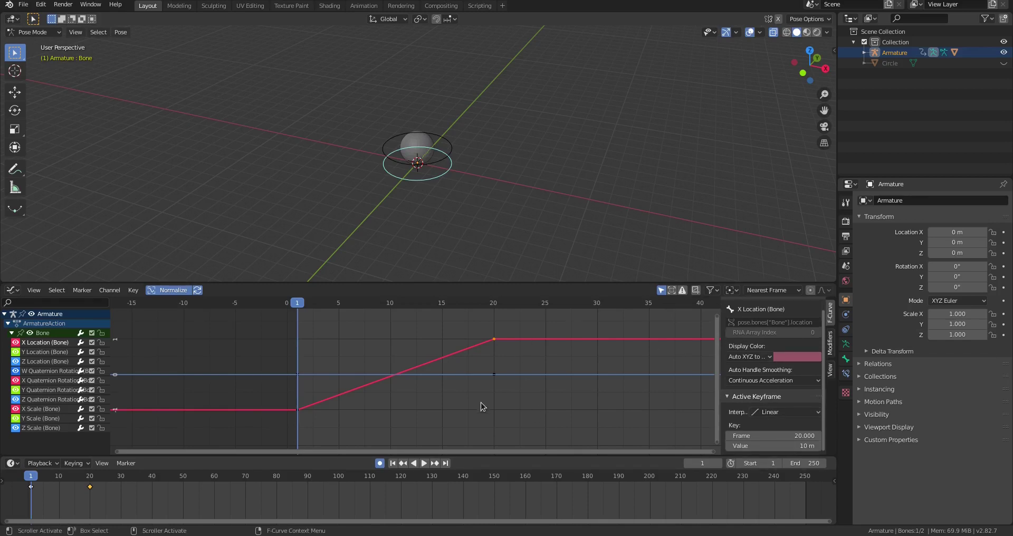
{"action": "key", "text": "g"}
{"action": "key", "text": "Escape"}
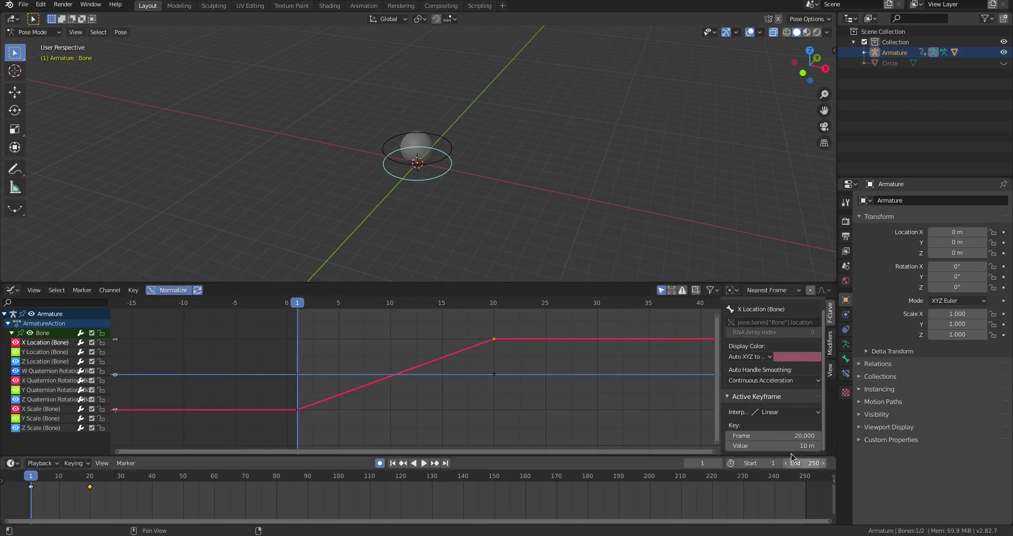
Step: Set the frame 20 X Location keyframe's value to 57.1 m and turn off Normalize for the curves
{"action": "left_click_drag", "start_coordinate": [775, 447], "coordinate": [780, 446]}
{"action": "left_click_drag", "start_coordinate": [884, 444], "coordinate": [1010, 446]}
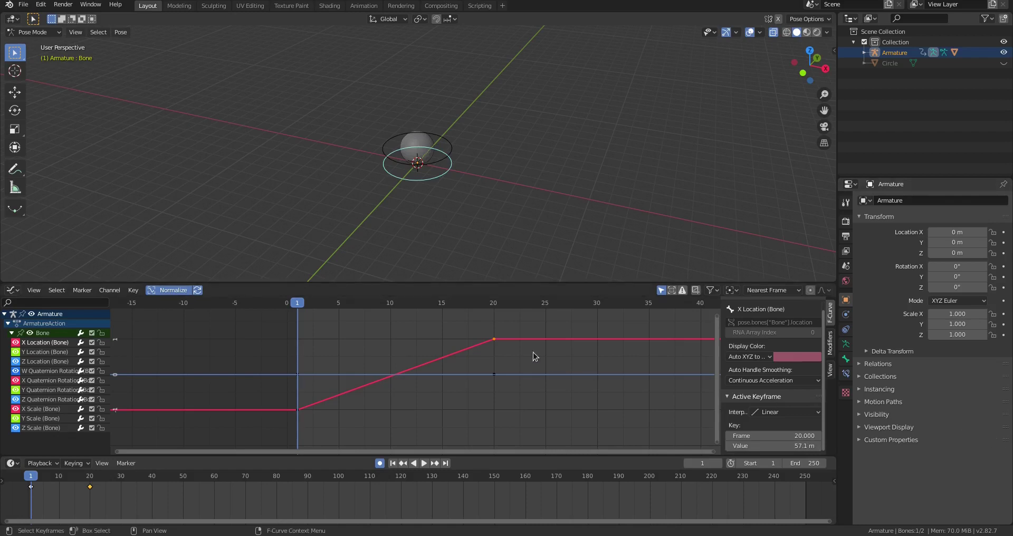
{"action": "left_click", "coordinate": [175, 290]}
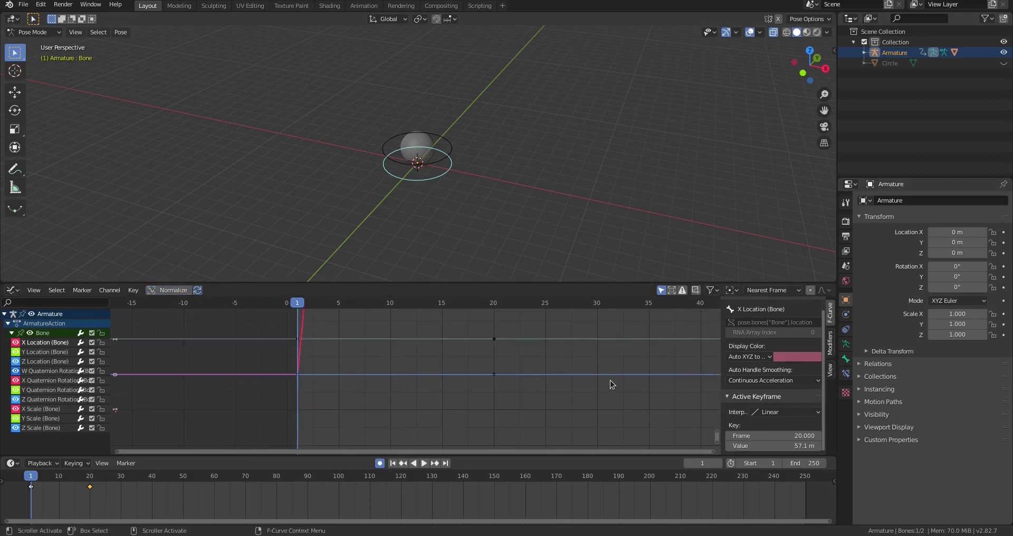
{"action": "middle_click_drag", "start_coordinate": [565, 370], "coordinate": [533, 370], "text": "ctrl"}
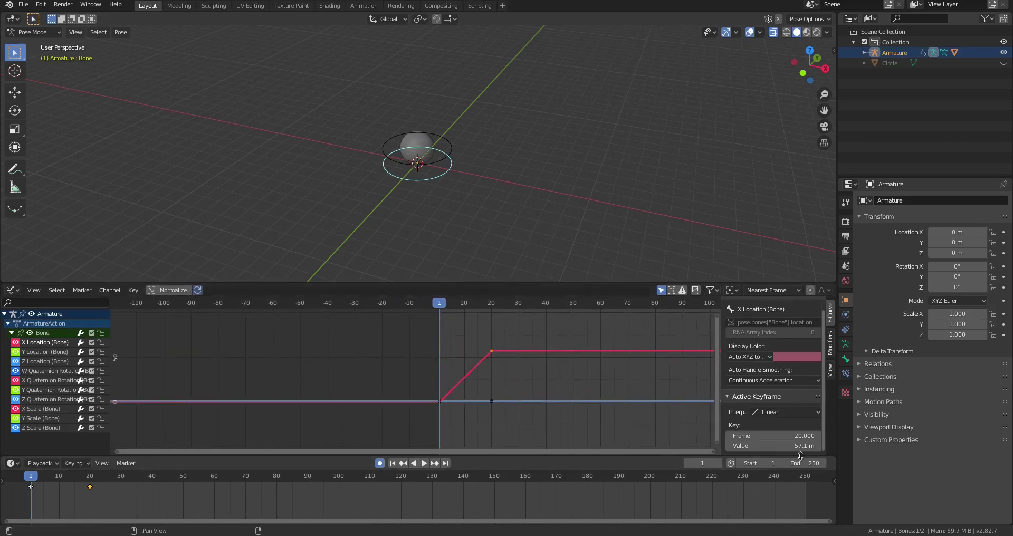
Step: Try further value changes on the frame 20 X Location keyframe, undo back to 10 m, and clear the keyframe selection
{"action": "mouse_move", "coordinate": [775, 445]}
{"action": "left_mouse_down"}
{"action": "mouse_move", "coordinate": [646, 439]}
{"action": "mouse_move", "coordinate": [474, 404]}
{"action": "mouse_move", "coordinate": [876, 452]}
{"action": "mouse_move", "coordinate": [491, 408]}
{"action": "mouse_move", "coordinate": [865, 443]}
{"action": "mouse_move", "coordinate": [491, 422]}
{"action": "mouse_move", "coordinate": [827, 433]}
{"action": "mouse_move", "coordinate": [749, 440]}
{"action": "mouse_move", "coordinate": [759, 443]}
{"action": "left_mouse_up"}
{"action": "middle_click_drag", "start_coordinate": [525, 377], "coordinate": [466, 405]}
{"action": "key", "text": "ctrl+z"}
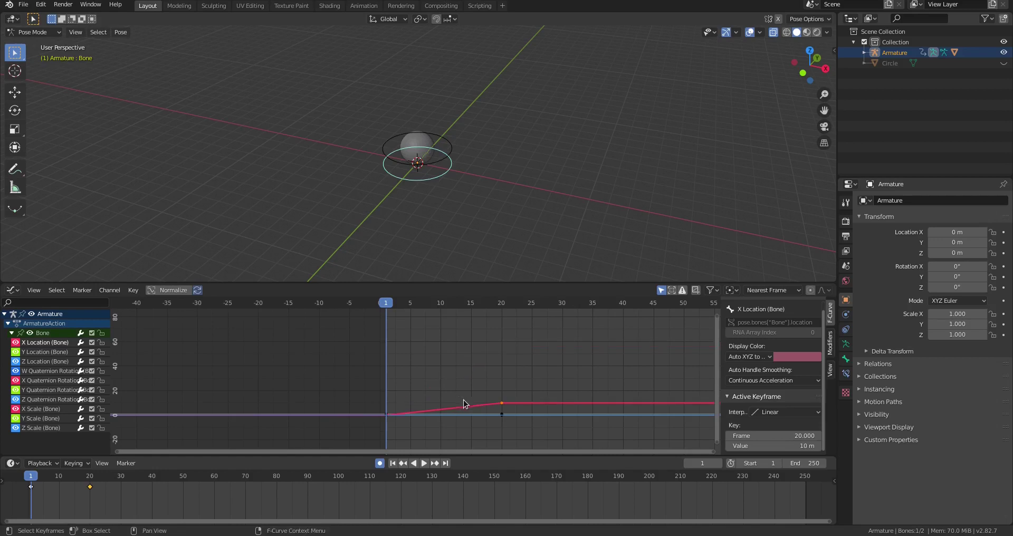
{"action": "left_click", "coordinate": [505, 407]}
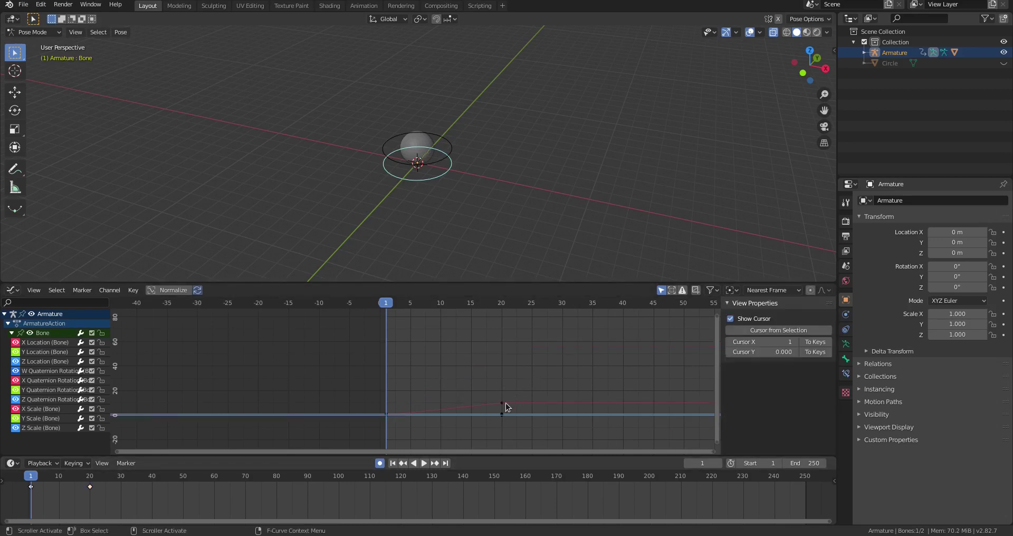
{"action": "middle_click_drag", "start_coordinate": [513, 402], "coordinate": [533, 356], "text": "ctrl"}
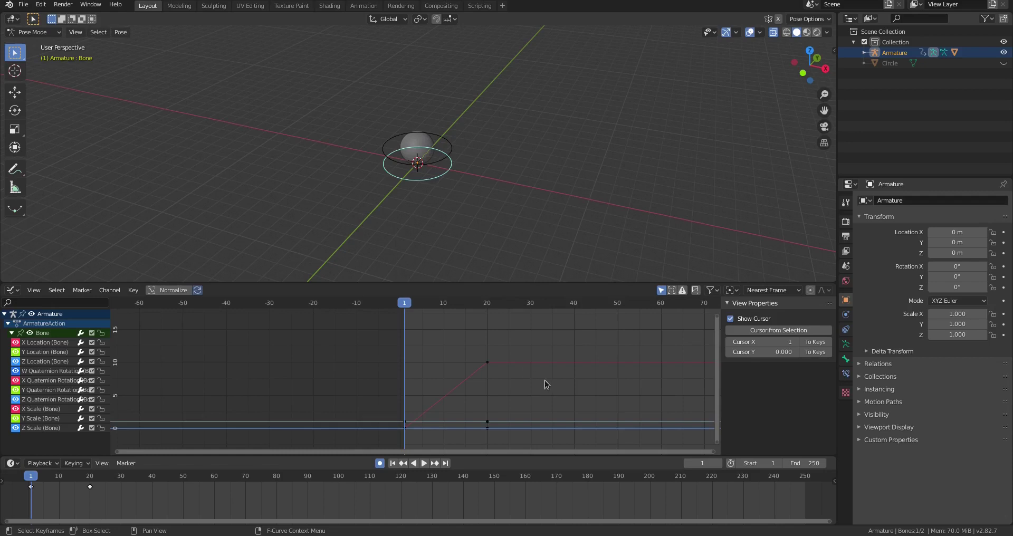
Step: Select the frame 20 X Location keyframe, try Bezier and Constant interpolation on it, and set it back to Linear
{"action": "left_click", "coordinate": [487, 362]}
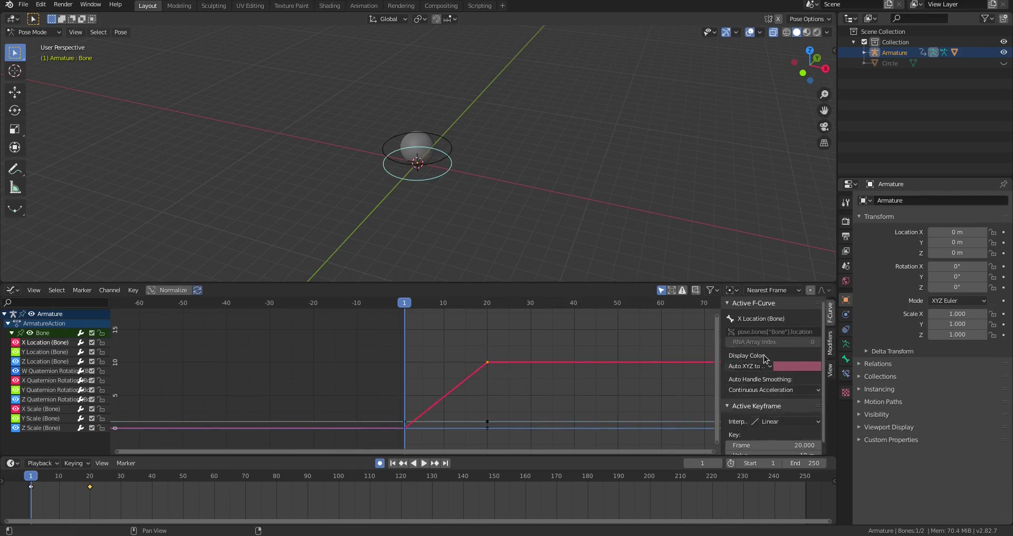
{"action": "scroll", "coordinate": [769, 386], "scroll_direction": "down", "scroll_amount": 1}
{"action": "left_click", "coordinate": [769, 386]}
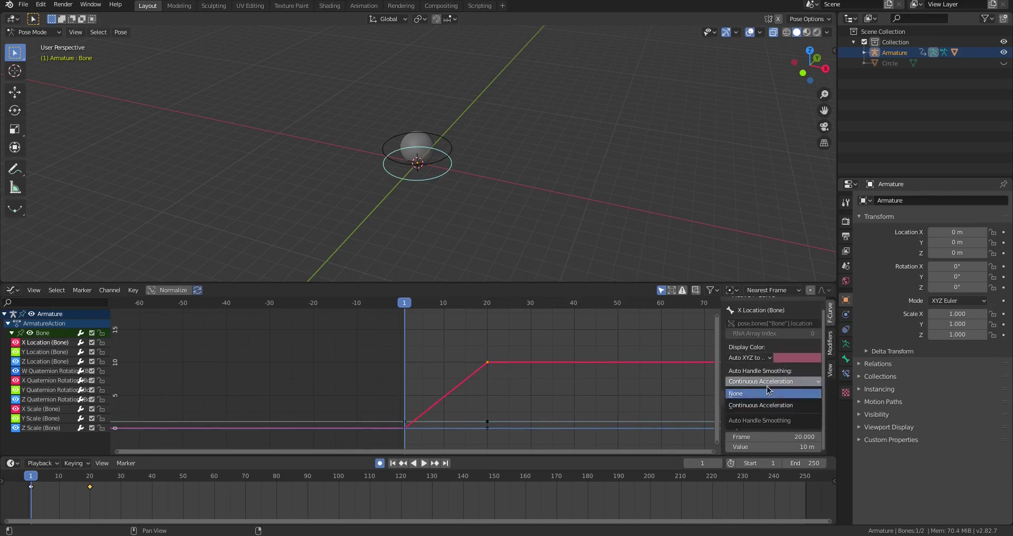
{"action": "left_click", "coordinate": [766, 413]}
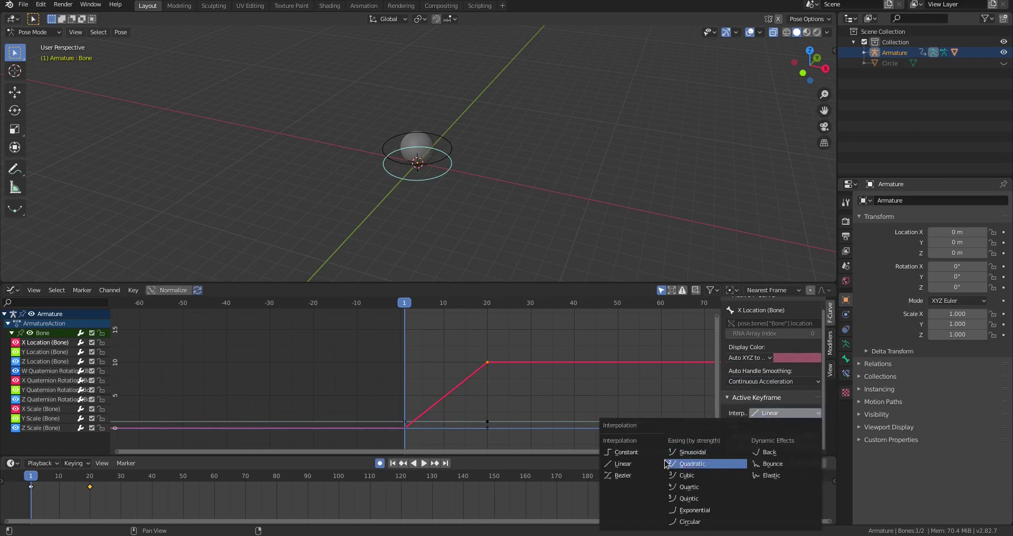
{"action": "left_click", "coordinate": [641, 479]}
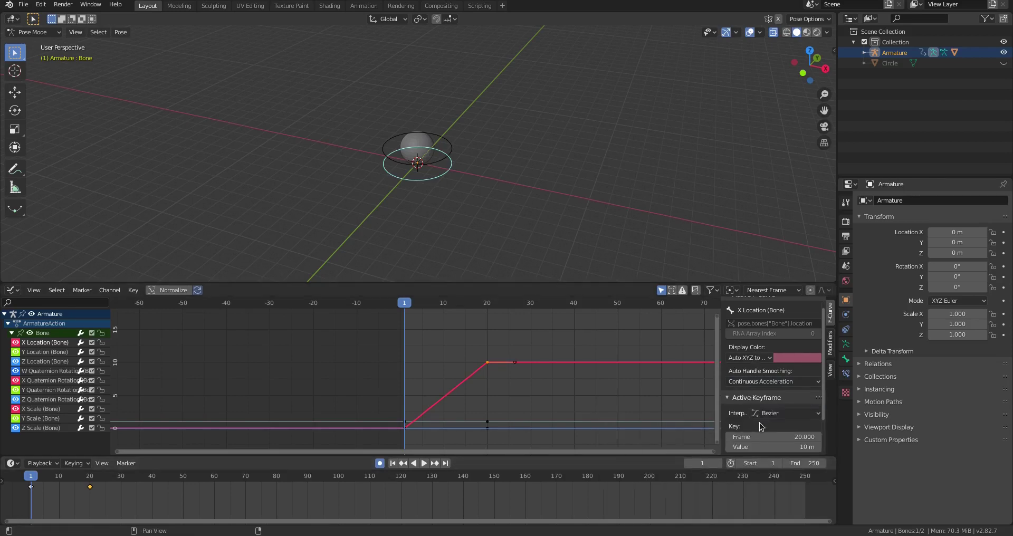
{"action": "left_click", "coordinate": [775, 413]}
{"action": "left_click", "coordinate": [651, 452]}
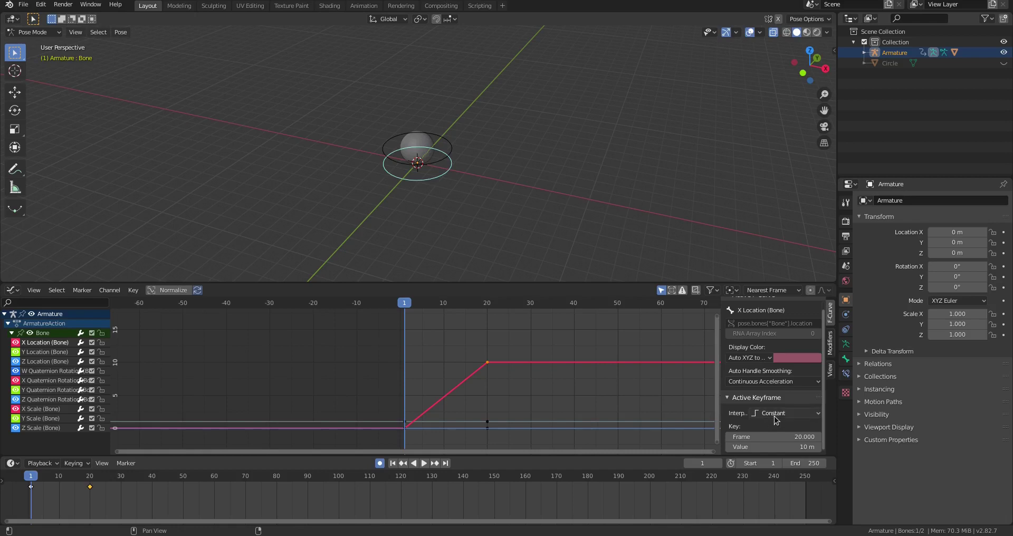
{"action": "left_click", "coordinate": [771, 414]}
{"action": "left_click", "coordinate": [633, 464]}
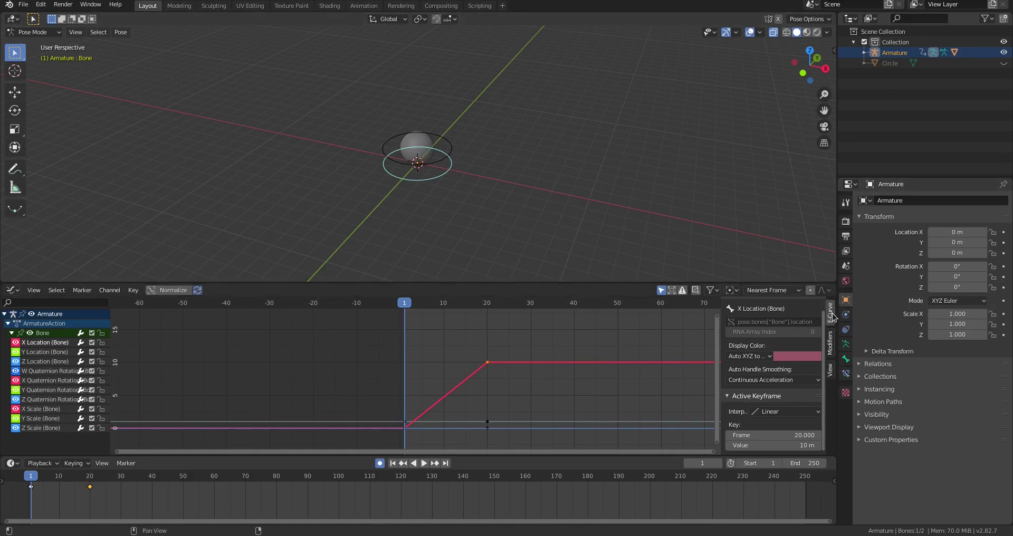
Step: Add a Cycles modifier to the lower bone's X Location curve
{"action": "left_click", "coordinate": [831, 348]}
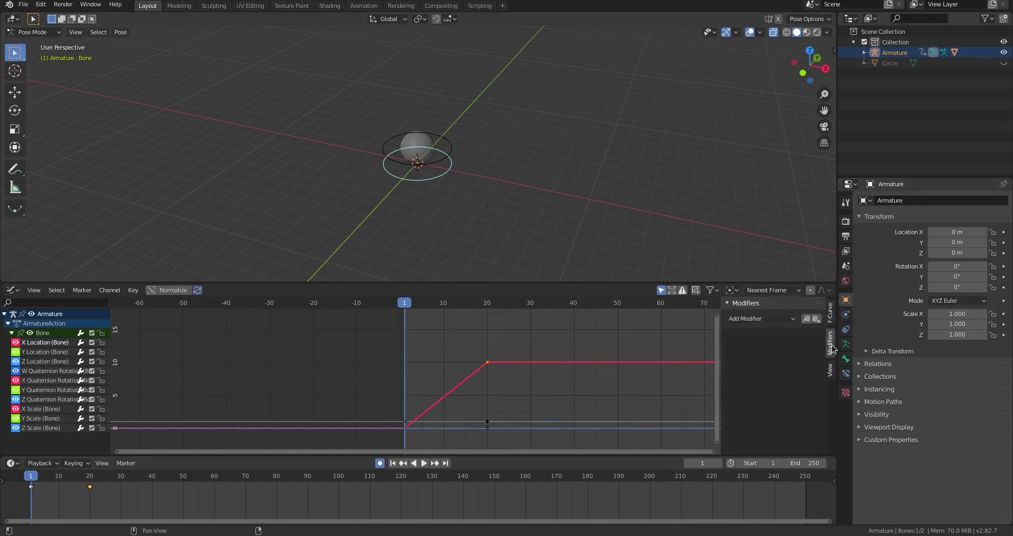
{"action": "left_click", "coordinate": [753, 319]}
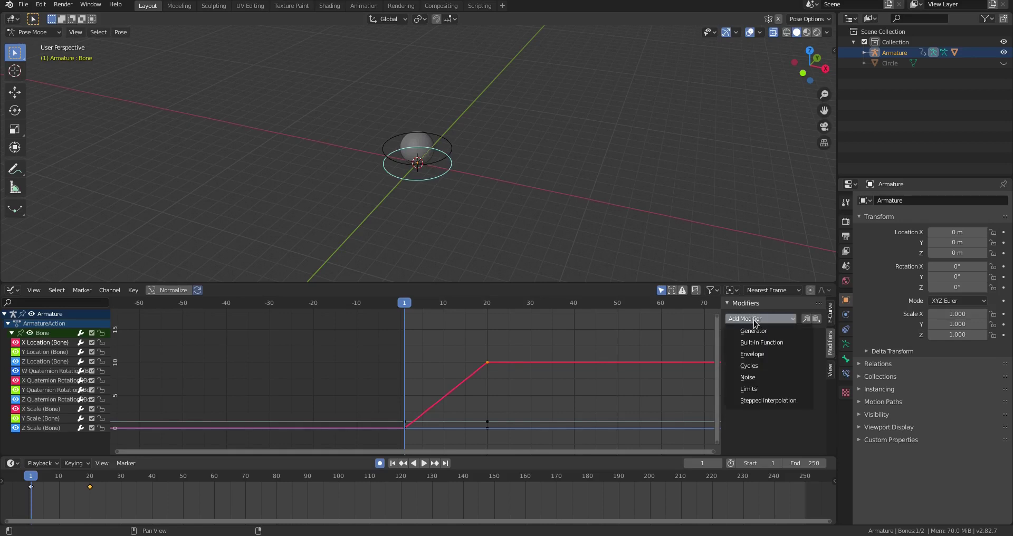
{"action": "left_click", "coordinate": [757, 371]}
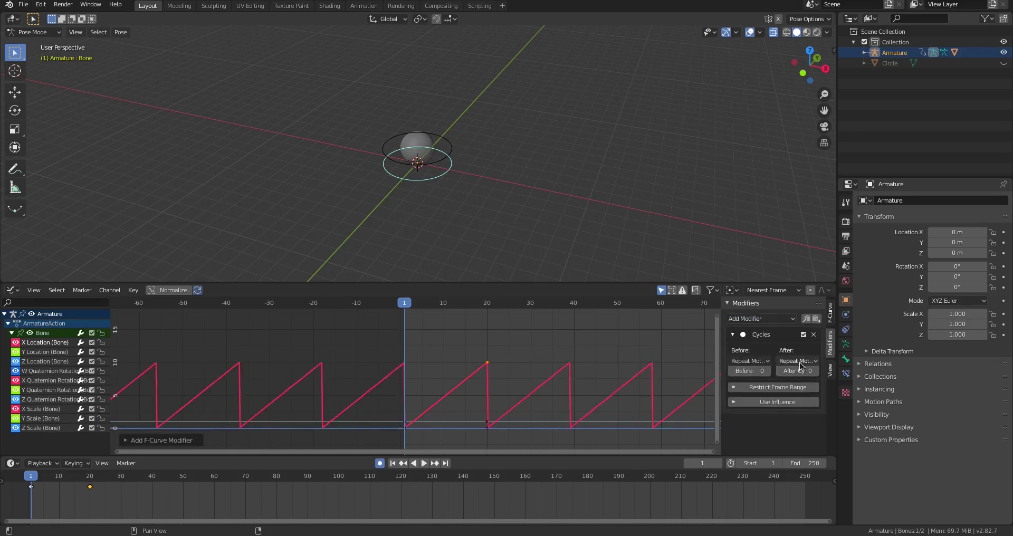
Step: Set both the Before and After modes of the X Location curve's Cycles modifier to Repeat with Offset
{"action": "left_click", "coordinate": [743, 360]}
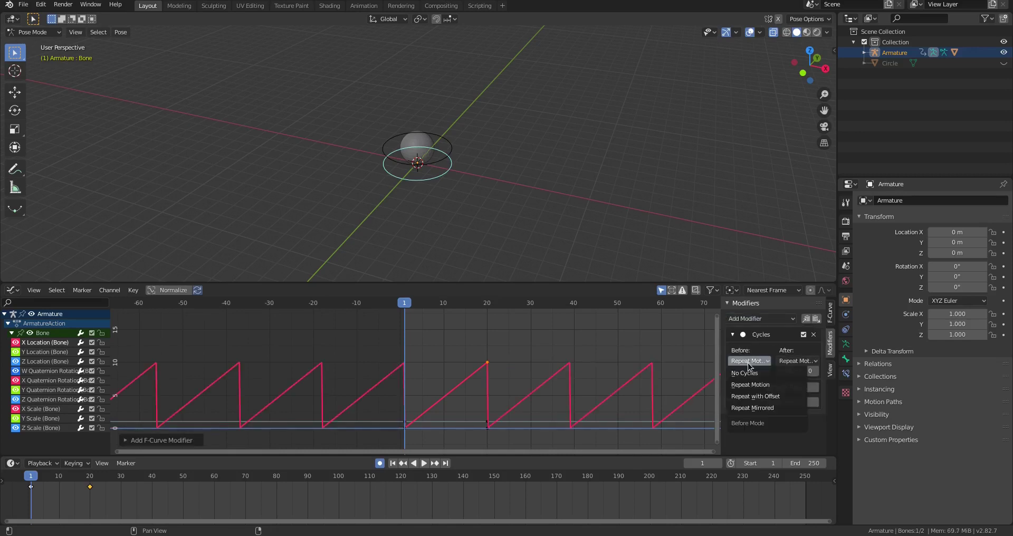
{"action": "left_click", "coordinate": [761, 397]}
{"action": "left_click", "coordinate": [797, 361]}
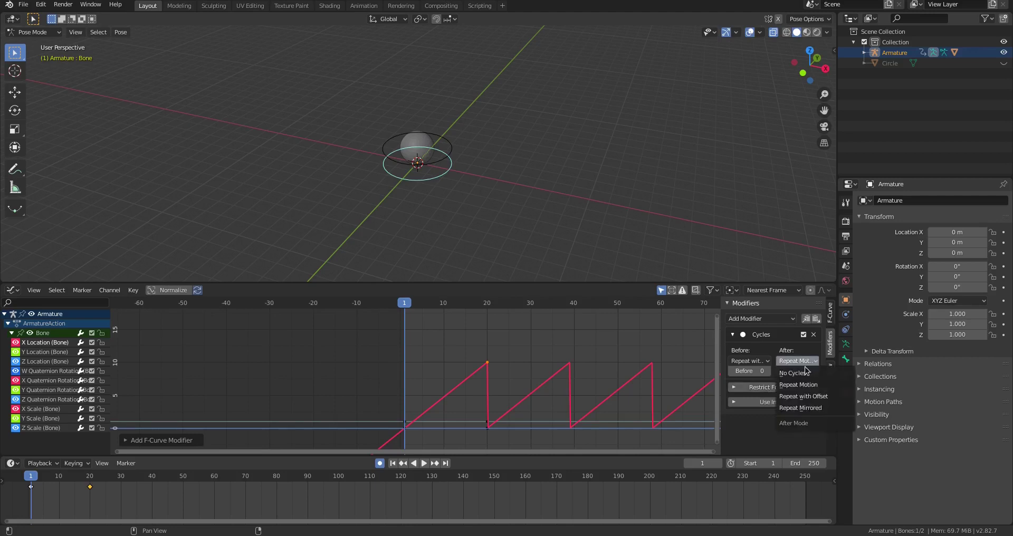
{"action": "left_click", "coordinate": [805, 396]}
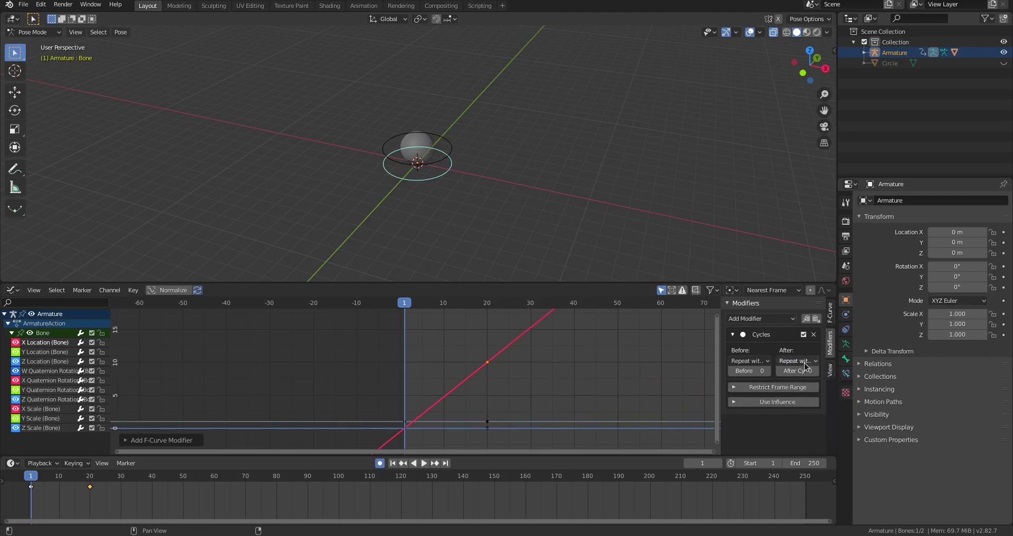
{"action": "left_click", "coordinate": [802, 361]}
{"action": "left_click", "coordinate": [805, 396]}
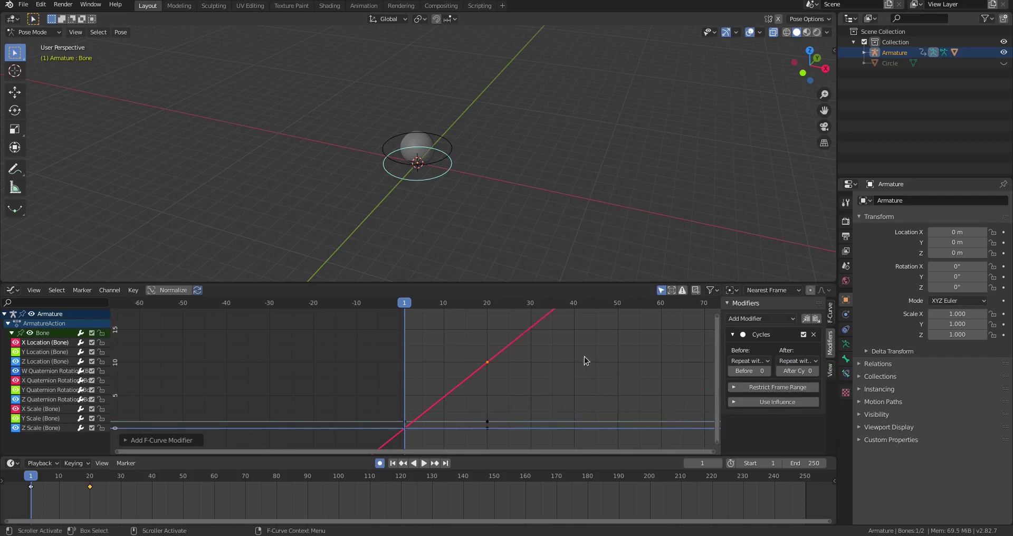
Step: Try restricting the Cycles modifier's frame range with an end of 51.7, reset the end to 0, and turn the restriction off
{"action": "scroll", "coordinate": [485, 331], "scroll_direction": "down", "scroll_amount": 8}
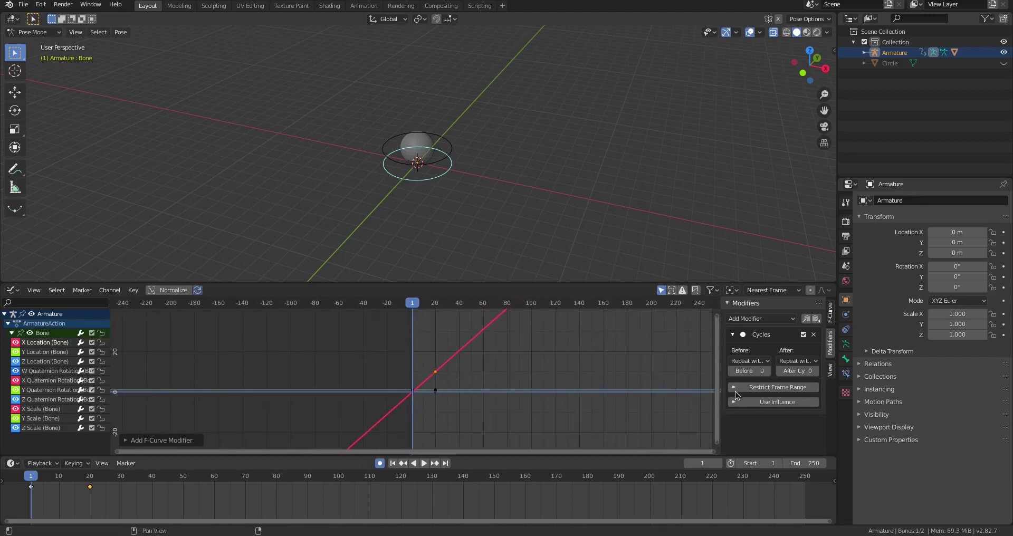
{"action": "left_click", "coordinate": [755, 387]}
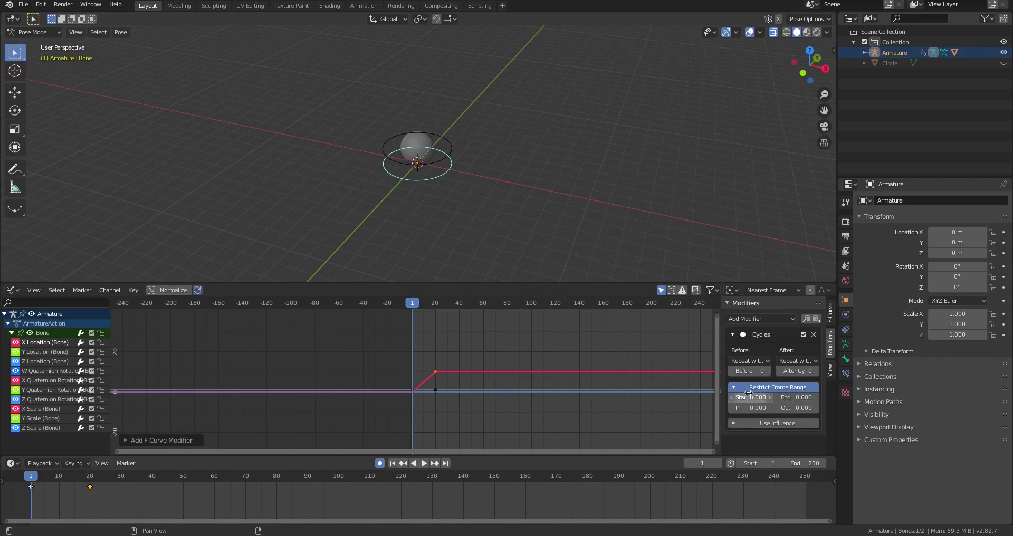
{"action": "left_click_drag", "start_coordinate": [794, 397], "coordinate": [801, 400]}
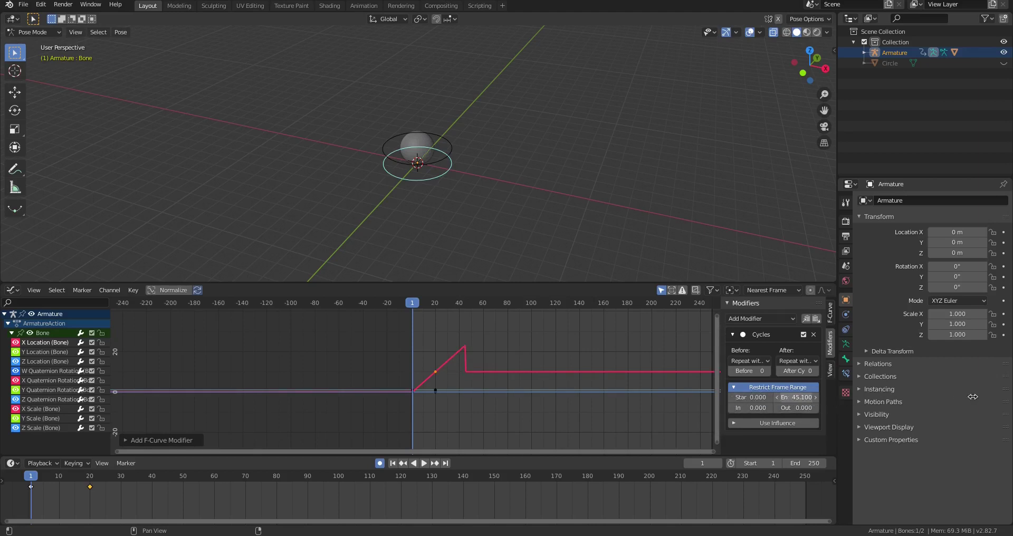
{"action": "left_click_drag", "start_coordinate": [972, 396], "coordinate": [997, 383]}
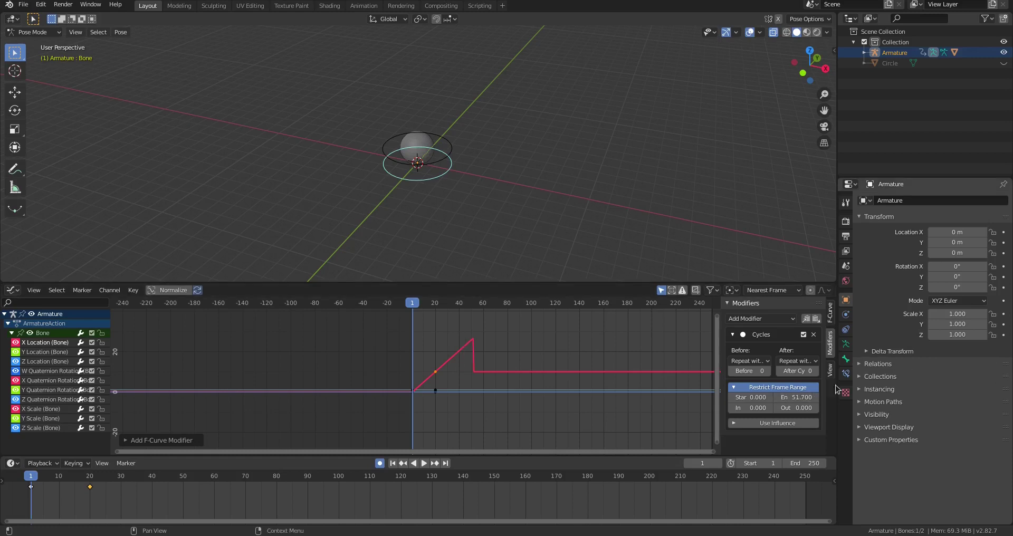
{"action": "left_click", "coordinate": [790, 399]}
{"action": "type", "text": "0"}
{"action": "key", "text": "Return"}
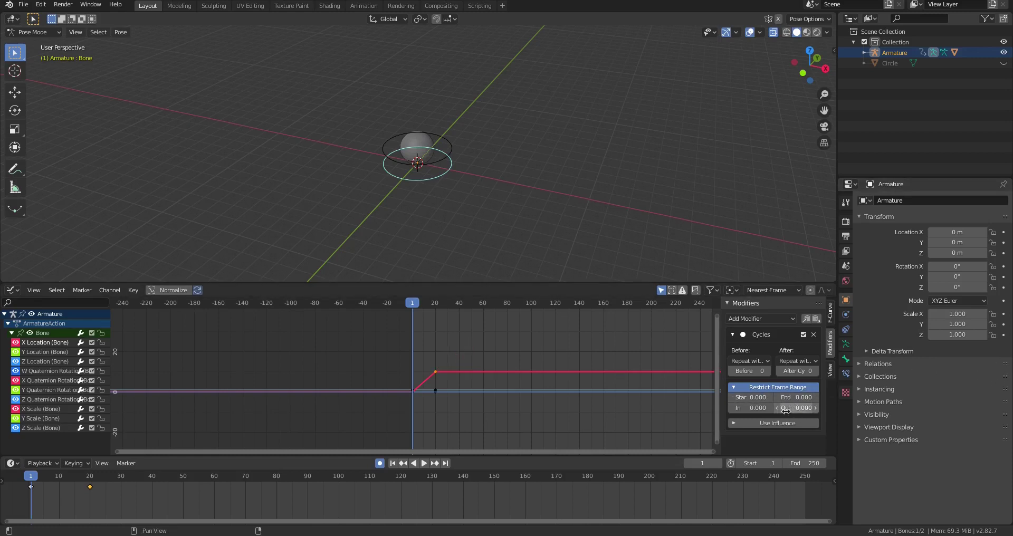
{"action": "left_click", "coordinate": [754, 387]}
Step: Turn on Use Influence for the Cycles modifier, try an influence of 0.322, and return it to 1.000
{"action": "left_click", "coordinate": [759, 403]}
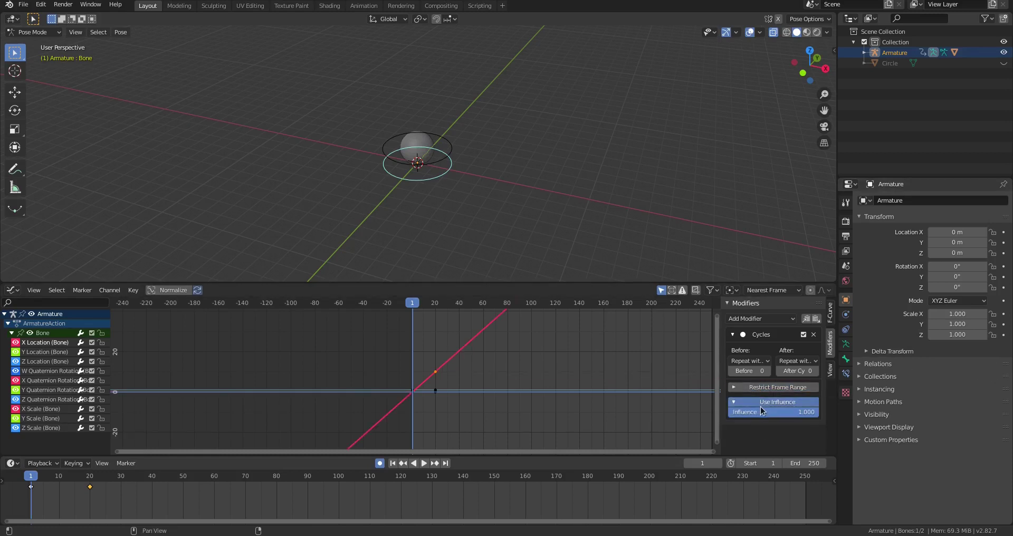
{"action": "left_click_drag", "start_coordinate": [785, 413], "coordinate": [754, 416]}
{"action": "right_click", "coordinate": [756, 416]}
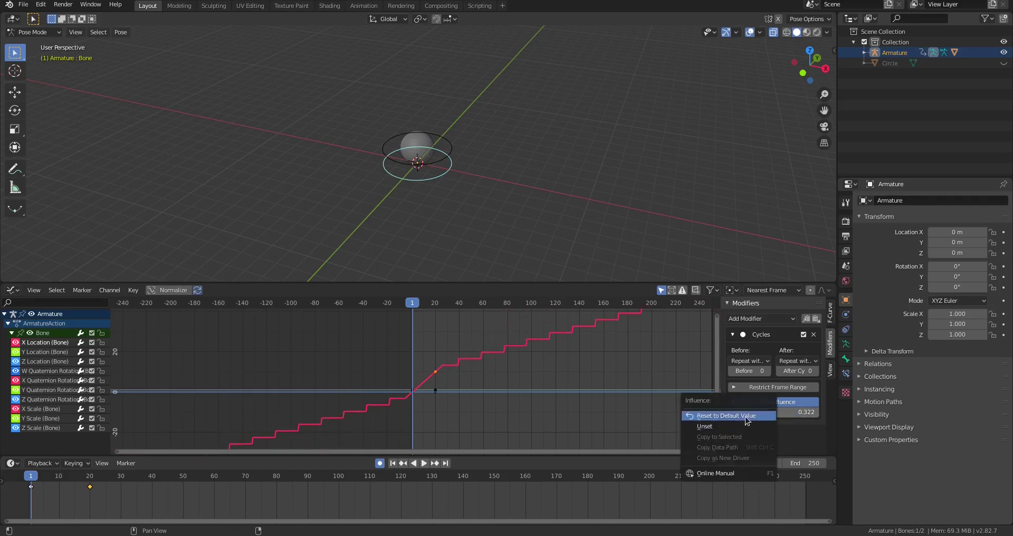
{"action": "right_click", "coordinate": [781, 414]}
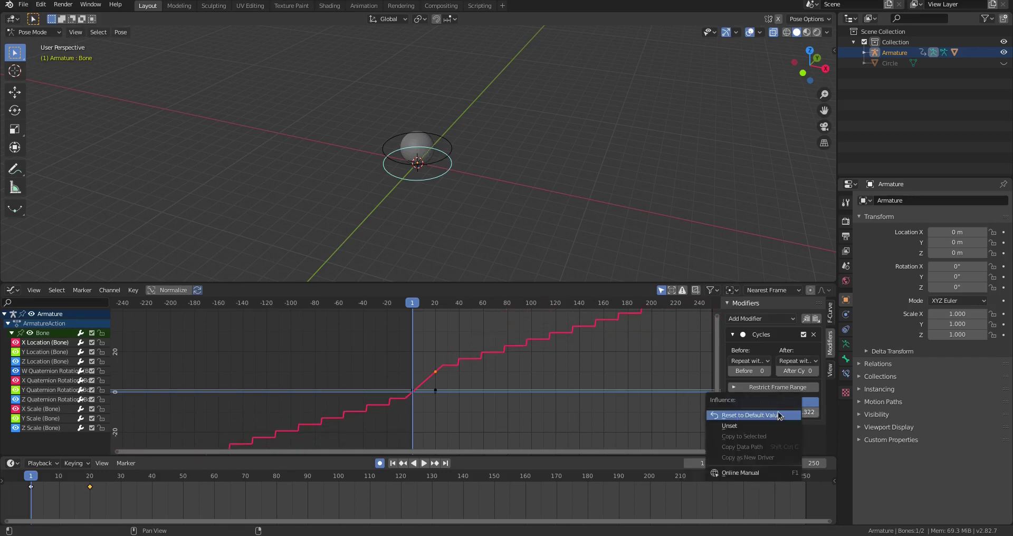
{"action": "left_click_drag", "start_coordinate": [740, 413], "coordinate": [816, 414]}
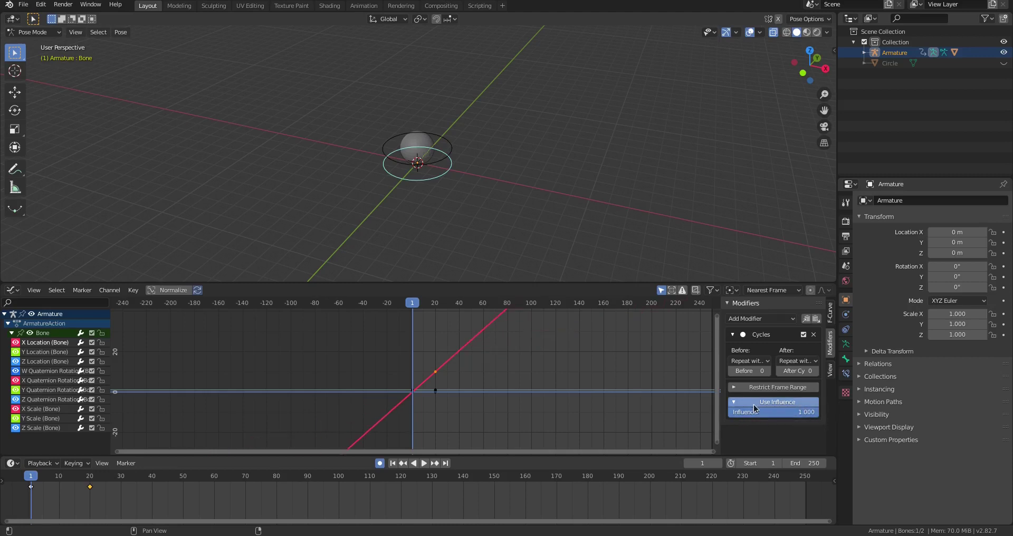
{"action": "left_click_drag", "start_coordinate": [753, 412], "coordinate": [846, 406]}
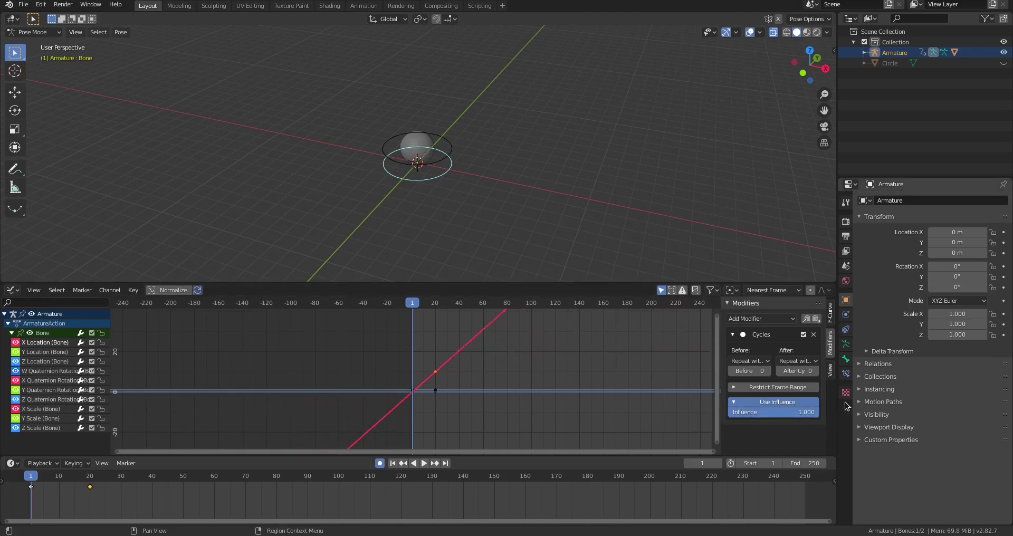
Step: Show the Graph Editor's view properties, play the animation briefly, and place the 2D cursor at frame 72, value about 6.6
{"action": "left_click", "coordinate": [830, 370]}
{"action": "mouse_move", "coordinate": [770, 348]}
{"action": "left_mouse_down"}
{"action": "mouse_move", "coordinate": [833, 359]}
{"action": "mouse_move", "coordinate": [777, 355]}
{"action": "mouse_move", "coordinate": [785, 353]}
{"action": "left_mouse_up"}
{"action": "left_click_drag", "start_coordinate": [451, 349], "coordinate": [486, 367]}
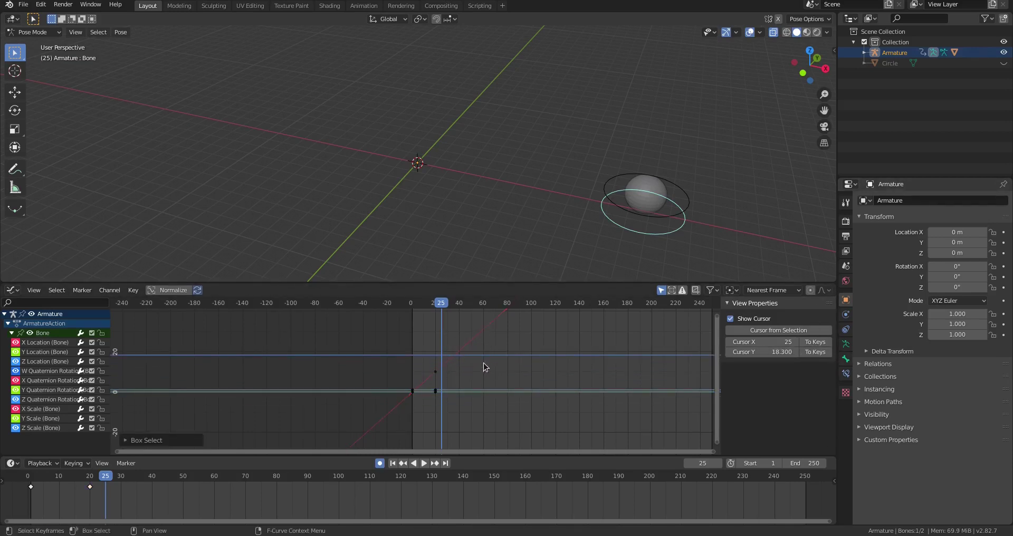
{"action": "key", "text": "space"}
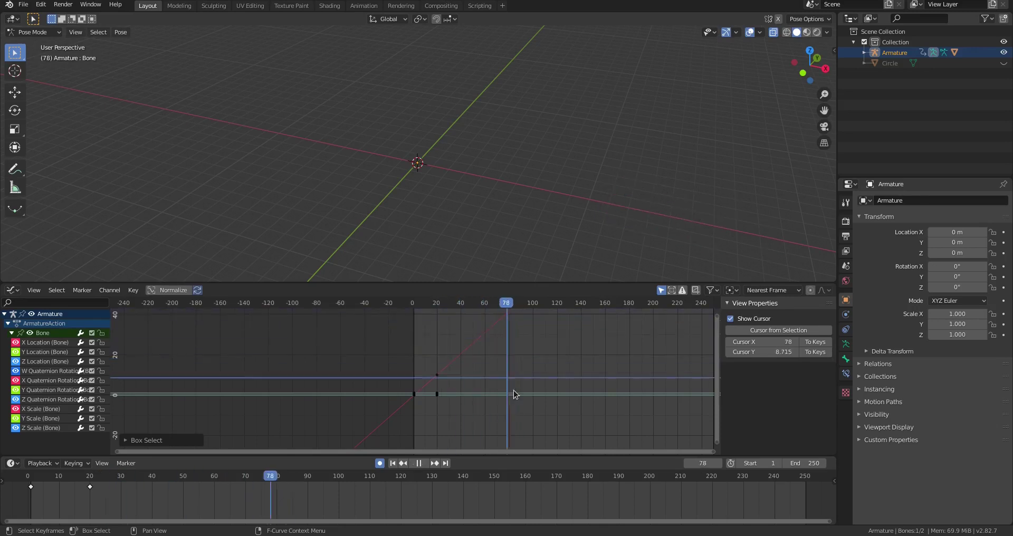
{"action": "right_click_drag", "start_coordinate": [591, 404], "coordinate": [498, 381], "text": "shift"}
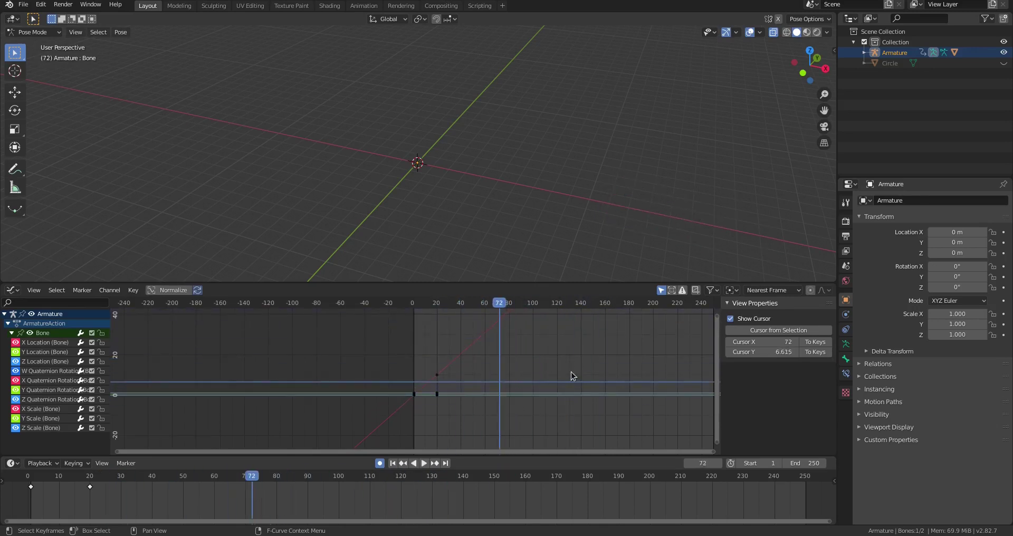
Step: Try snapping with nothing selected, then select the frame 20 X Location keyframe and move the 2D cursor to the selection
{"action": "left_click", "coordinate": [816, 352]}
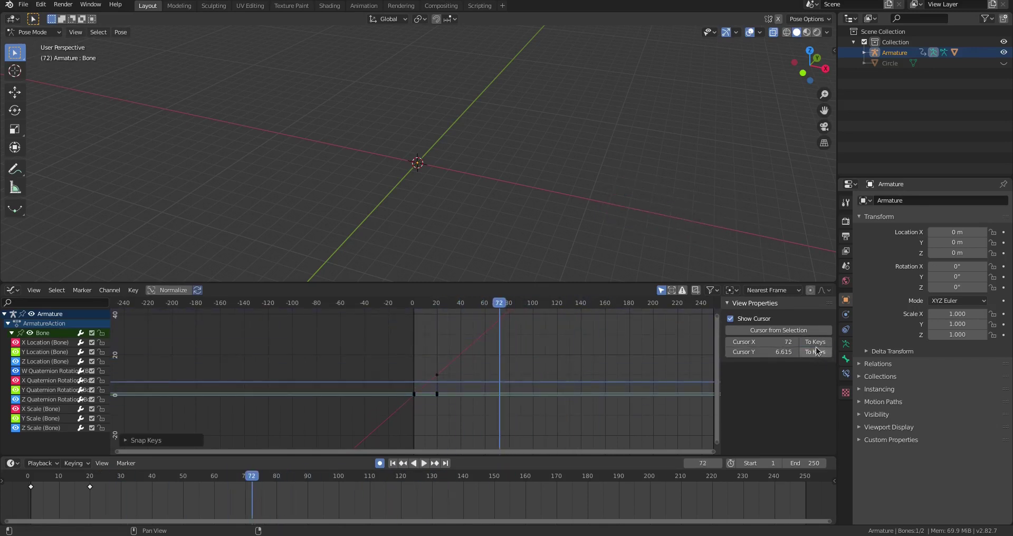
{"action": "left_click", "coordinate": [810, 333]}
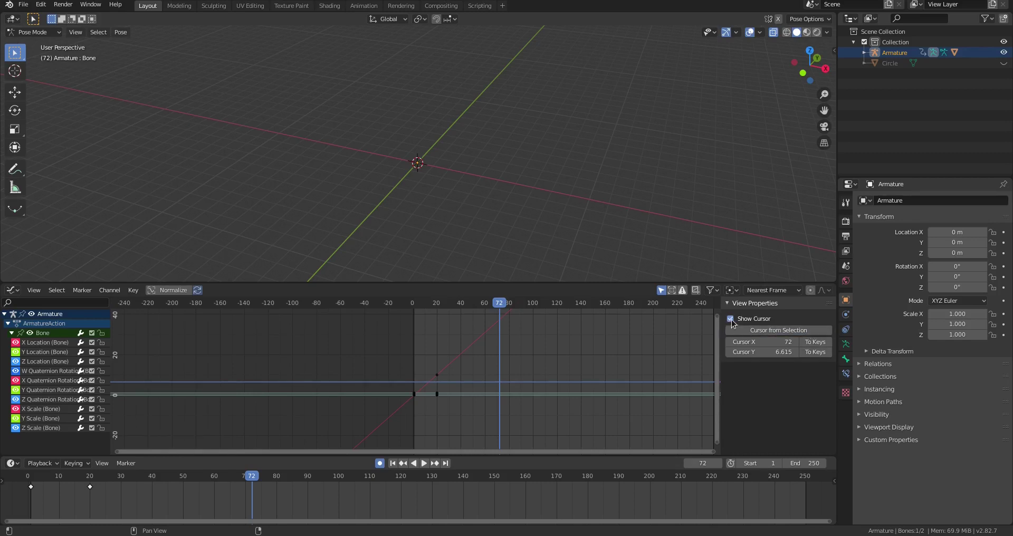
{"action": "left_click", "coordinate": [440, 379]}
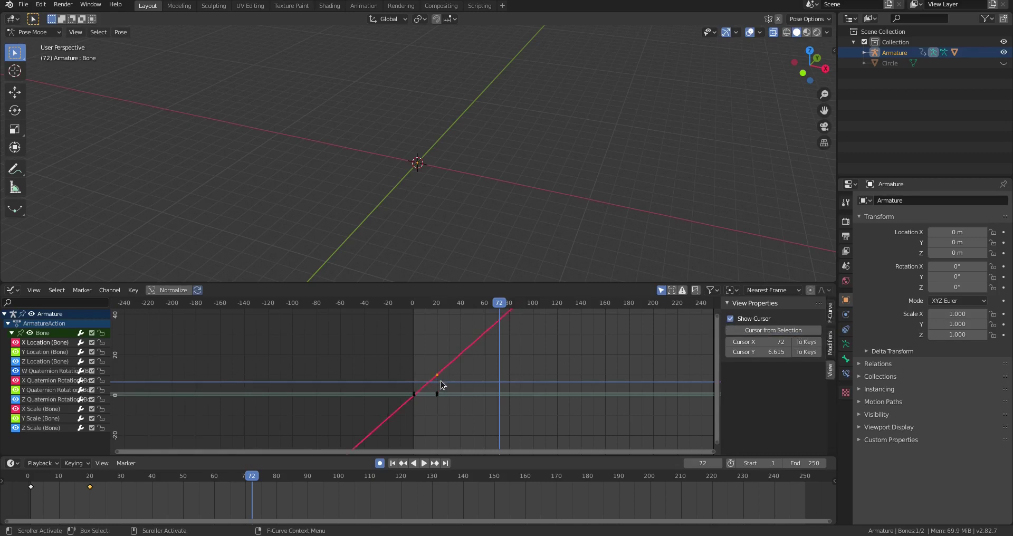
{"action": "left_click", "coordinate": [789, 330]}
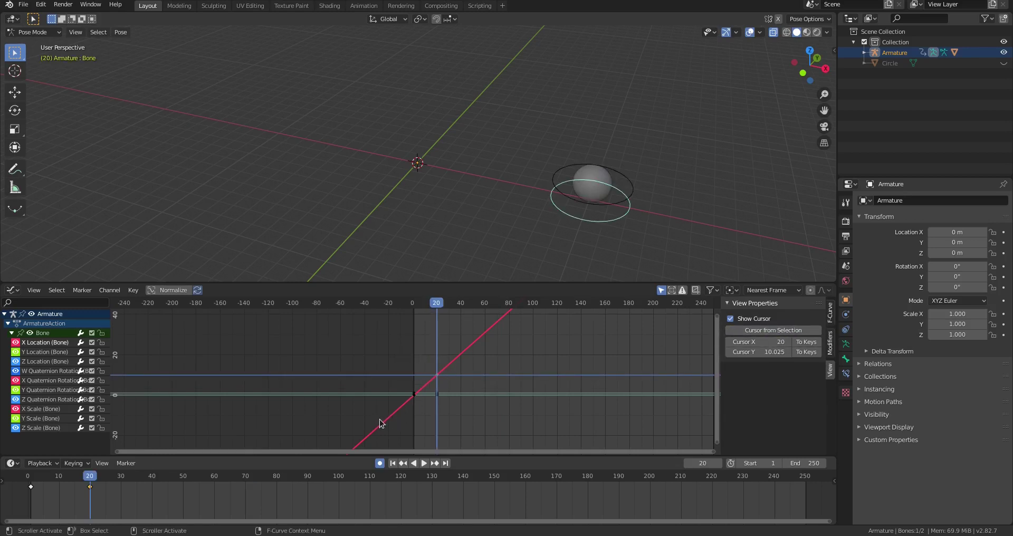
Step: Copy the X Location curve's Cycles modifier and paste it onto the upper bone's arch-shaped bounce curve
{"action": "left_click", "coordinate": [830, 337]}
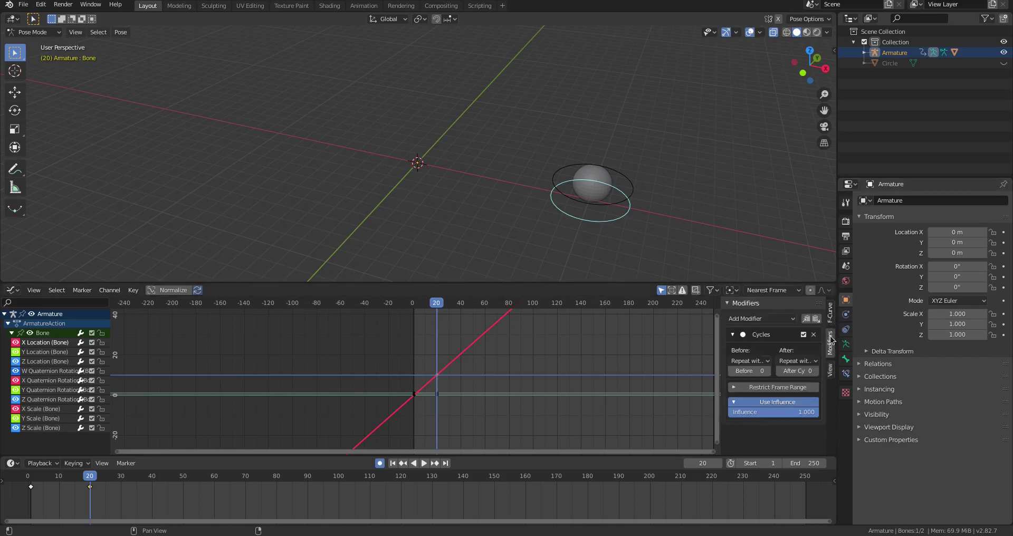
{"action": "left_click", "coordinate": [830, 314]}
{"action": "left_click", "coordinate": [829, 338]}
{"action": "left_click", "coordinate": [631, 185]}
{"action": "left_click", "coordinate": [427, 383]}
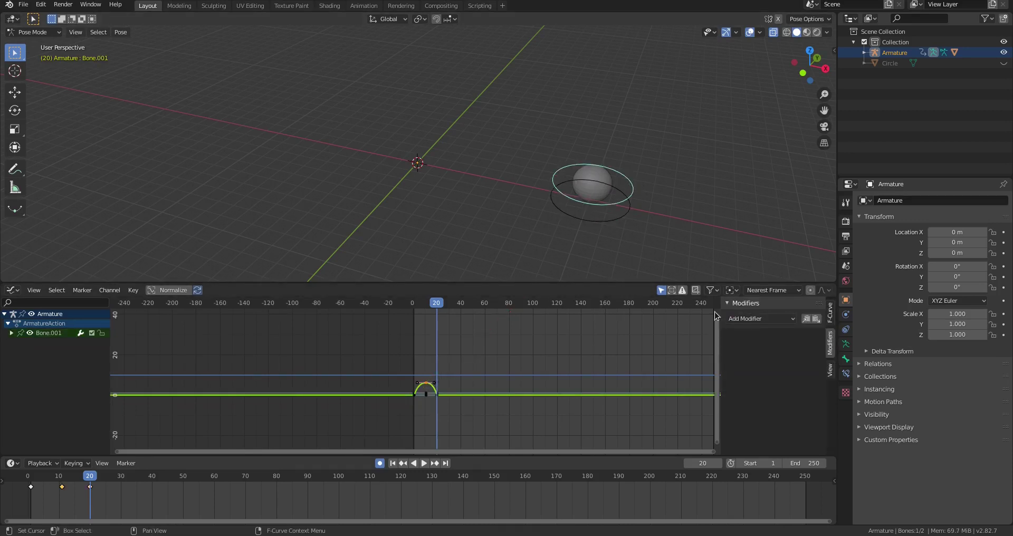
{"action": "left_click", "coordinate": [816, 318]}
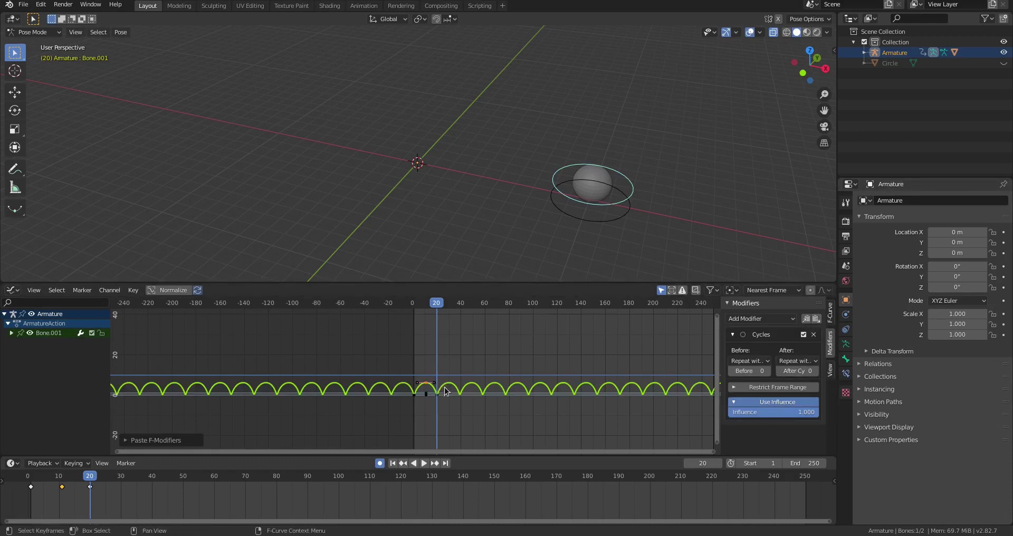
Step: Choose Repeat with Offset for both the After and Before modes of the upper bone's Cycles modifier
{"action": "left_click", "coordinate": [816, 361]}
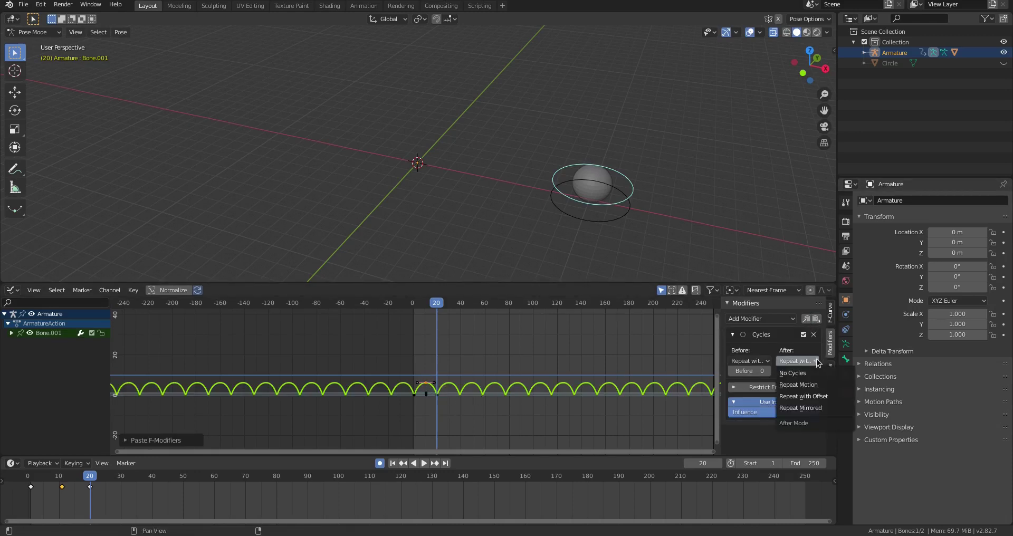
{"action": "left_click", "coordinate": [817, 396]}
{"action": "left_click", "coordinate": [749, 361]}
{"action": "left_click", "coordinate": [764, 396]}
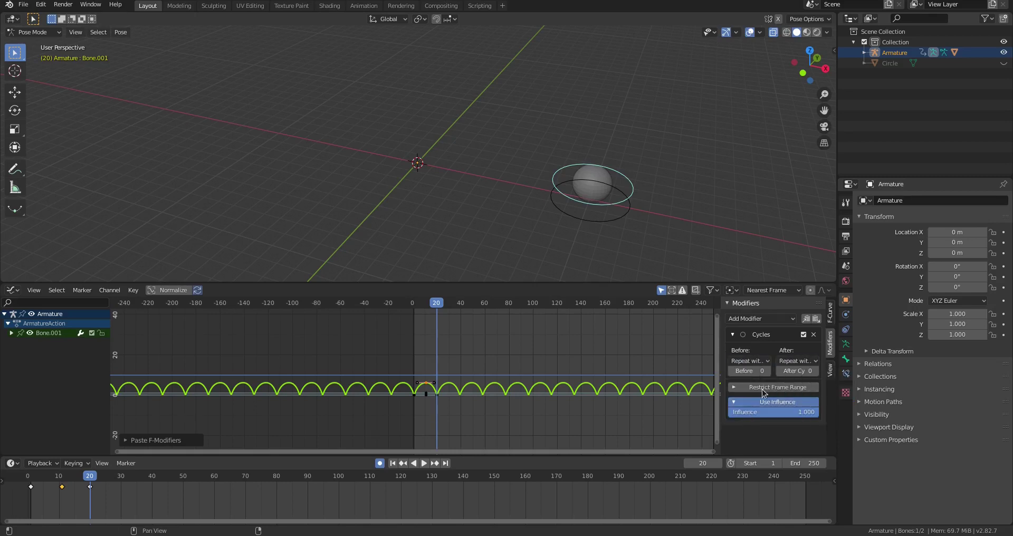
Step: Play the looping bounce from frame 3 and view it from a lower angle before restarting playback
{"action": "scroll", "coordinate": [364, 362], "scroll_direction": "up", "scroll_amount": 4}
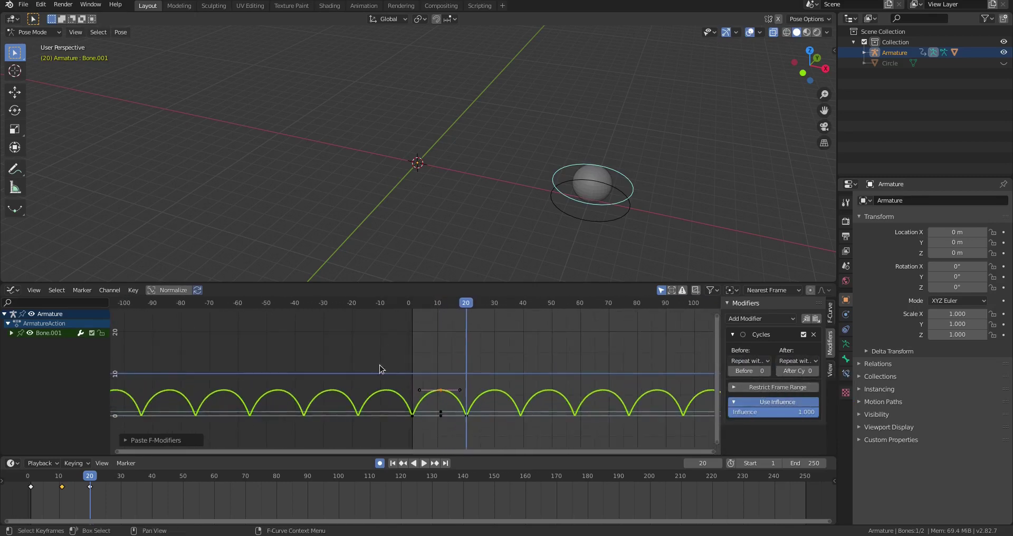
{"action": "left_click_drag", "start_coordinate": [90, 476], "coordinate": [36, 479]}
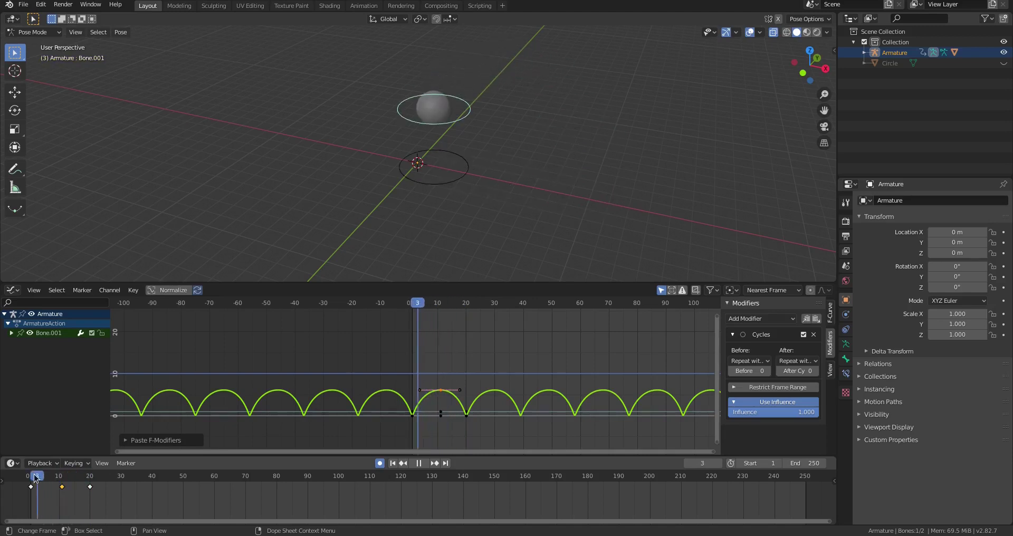
{"action": "left_click", "coordinate": [426, 463]}
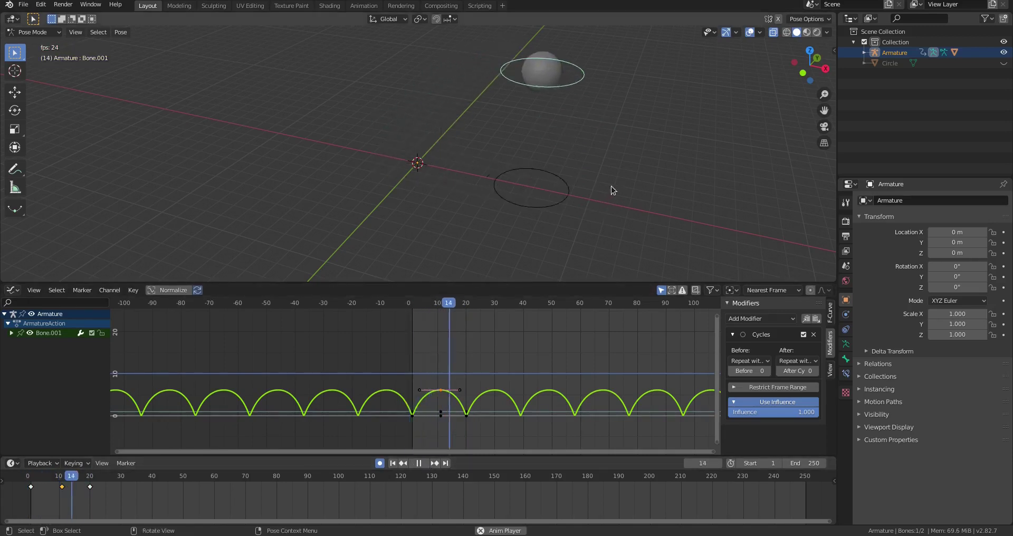
{"action": "middle_click_drag", "start_coordinate": [611, 186], "coordinate": [587, 214]}
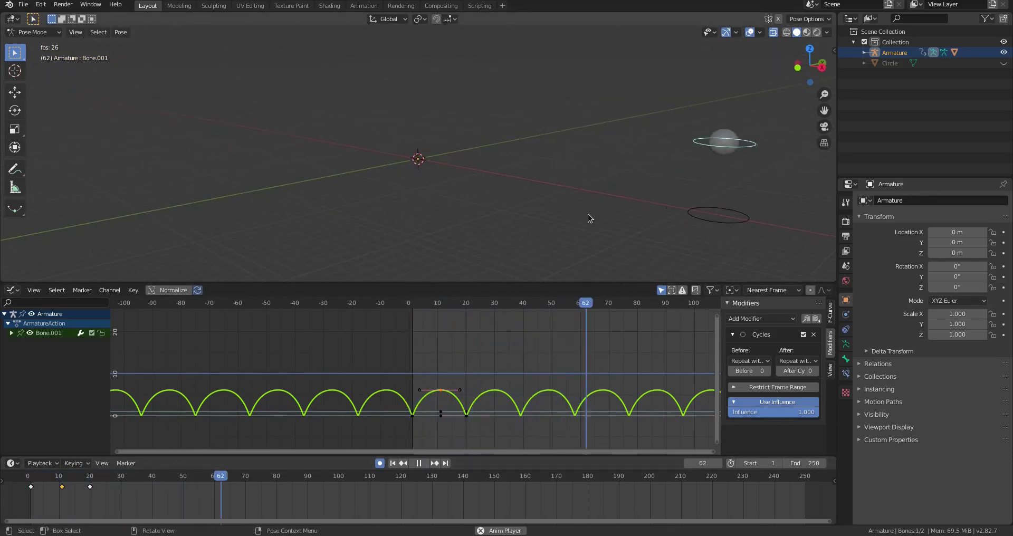
{"action": "left_click", "coordinate": [392, 463]}
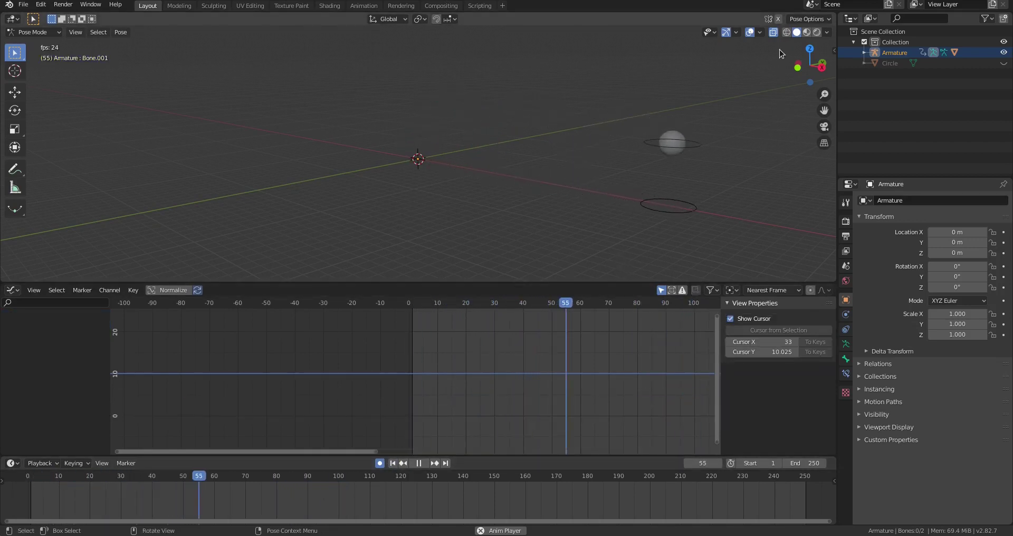
Step: Replay the bounce with viewport overlays hidden, stopping at frame 48, and restore the overlays with the upper bone selected
{"action": "left_click", "coordinate": [750, 32]}
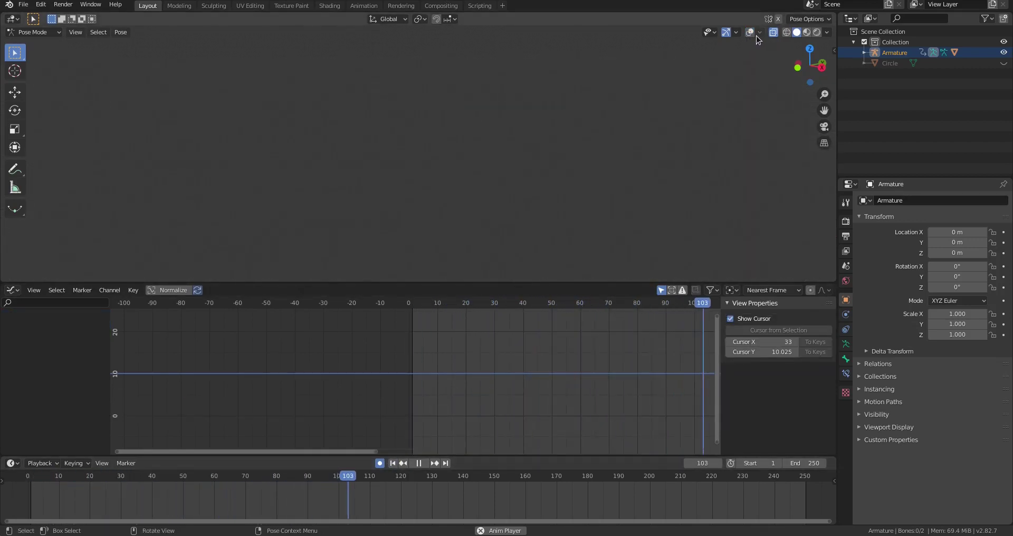
{"action": "left_click", "coordinate": [393, 463]}
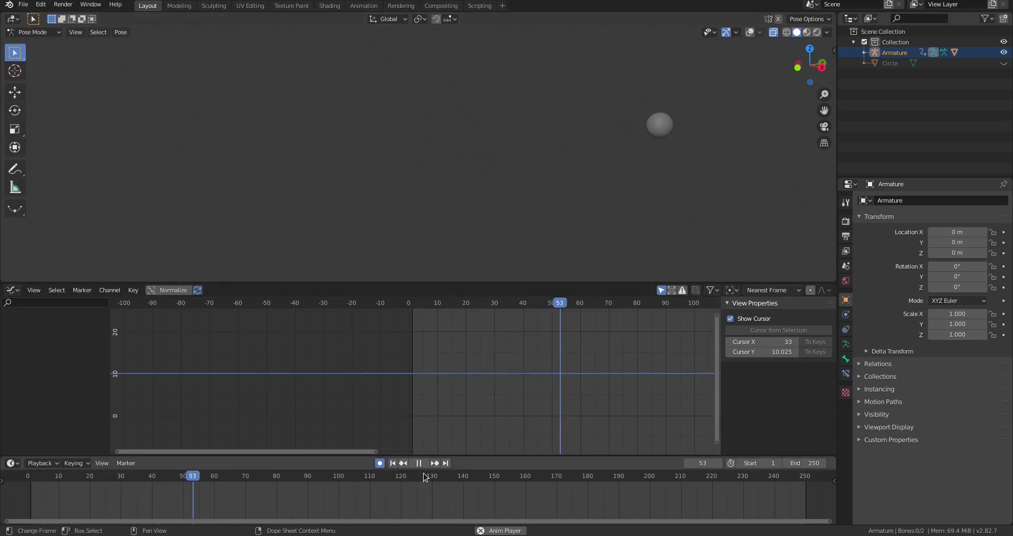
{"action": "left_click", "coordinate": [403, 463]}
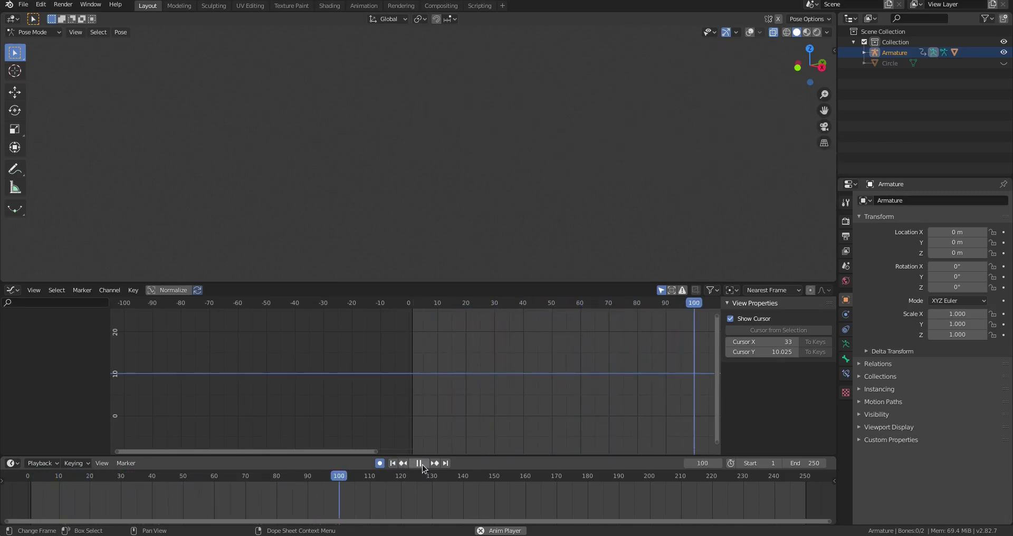
{"action": "left_click", "coordinate": [403, 463]}
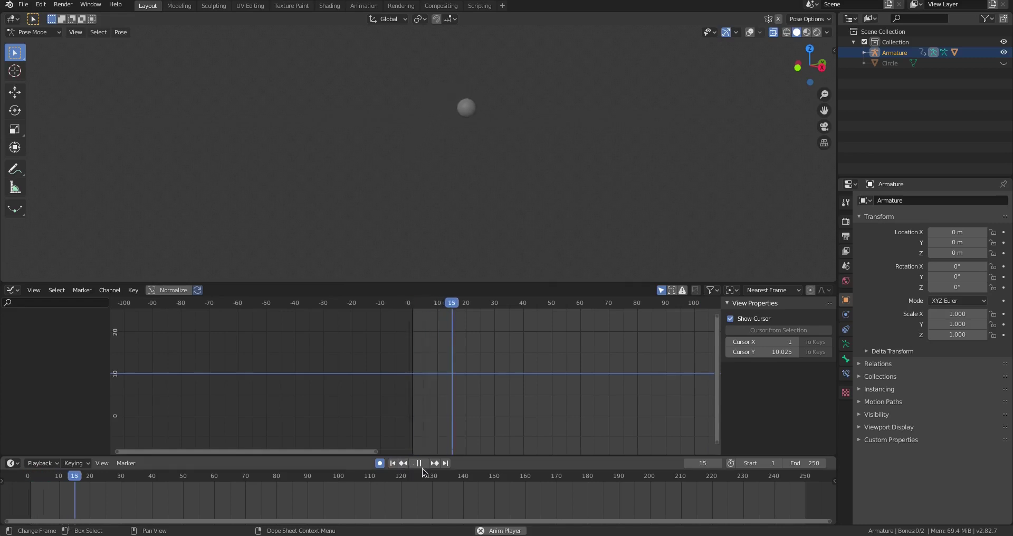
{"action": "left_click", "coordinate": [425, 466]}
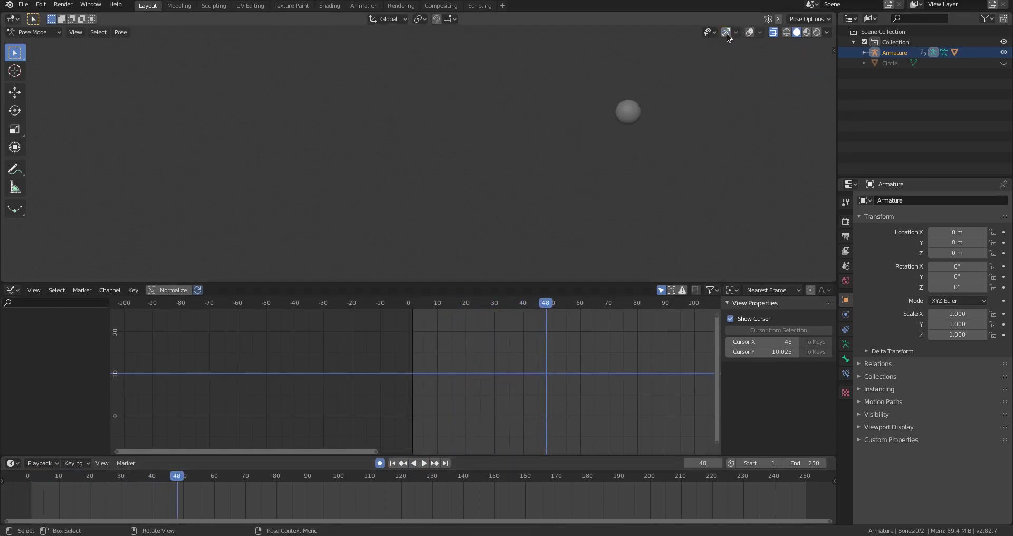
{"action": "left_click", "coordinate": [750, 33]}
{"action": "left_click", "coordinate": [647, 115]}
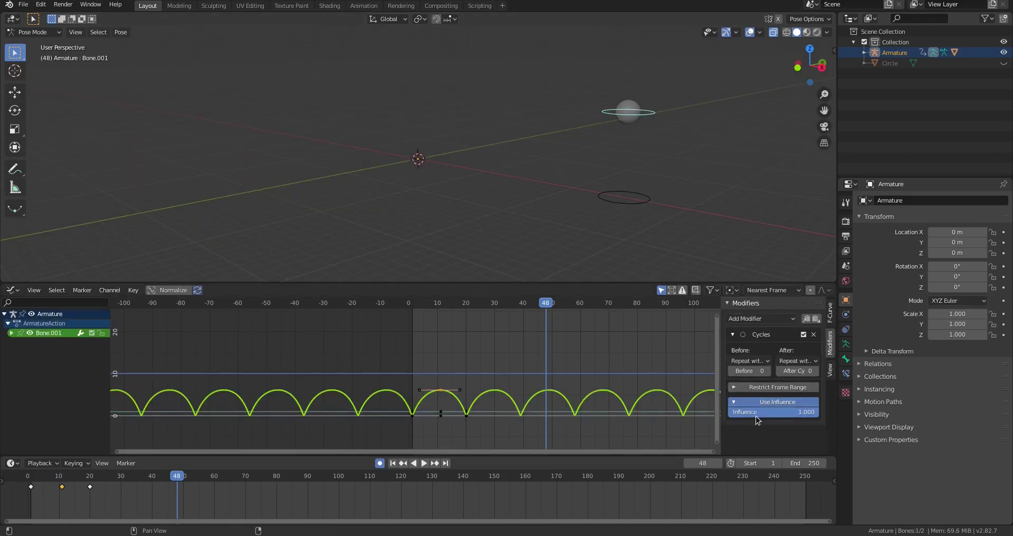
Step: Try restricting the Cycles modifier's frame range with its end near frame 36, and turn the restriction off
{"action": "mouse_move", "coordinate": [807, 414]}
{"action": "left_mouse_down"}
{"action": "mouse_move", "coordinate": [749, 414]}
{"action": "mouse_move", "coordinate": [816, 419]}
{"action": "left_mouse_up"}
{"action": "left_click", "coordinate": [791, 387]}
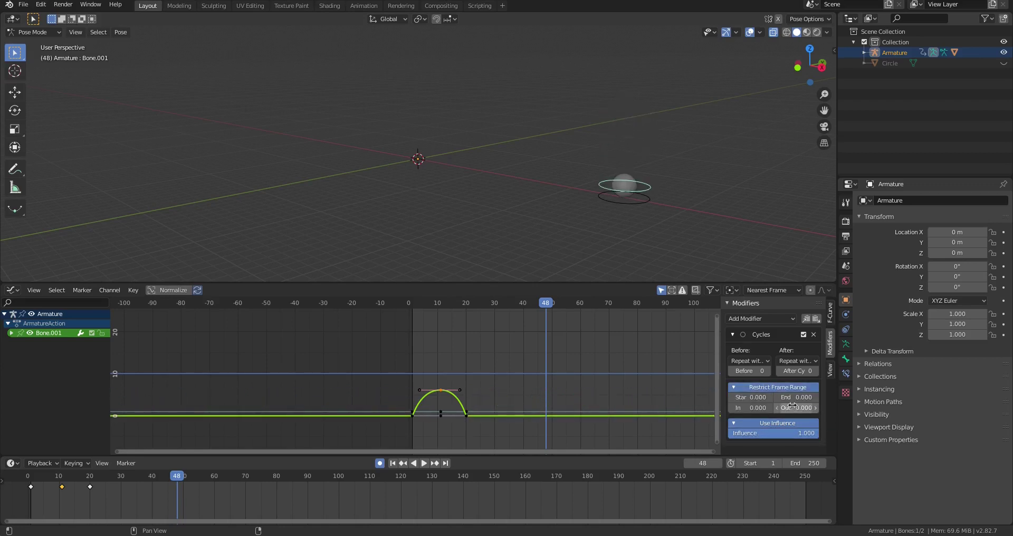
{"action": "left_click_drag", "start_coordinate": [795, 400], "coordinate": [800, 399]}
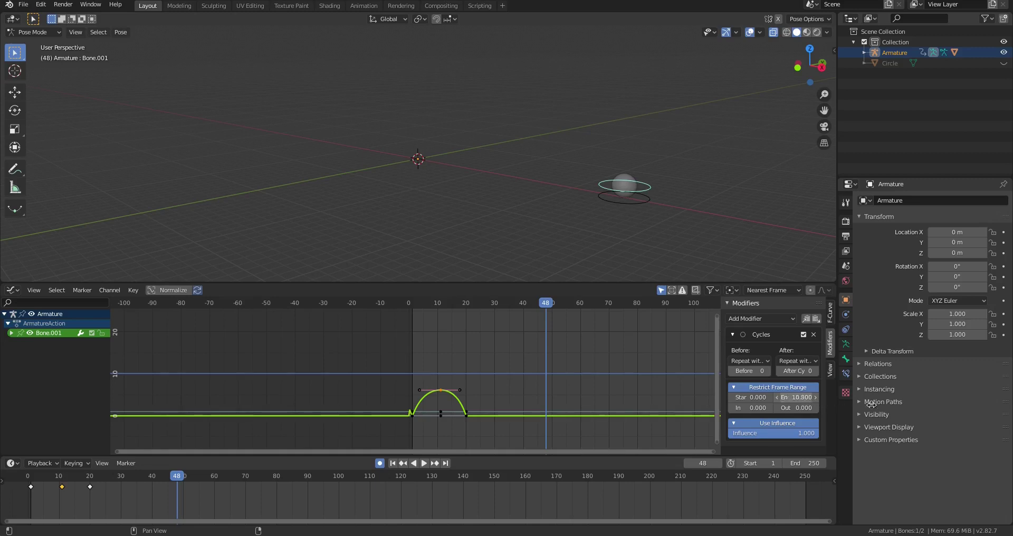
{"action": "left_click_drag", "start_coordinate": [947, 410], "coordinate": [572, 400]}
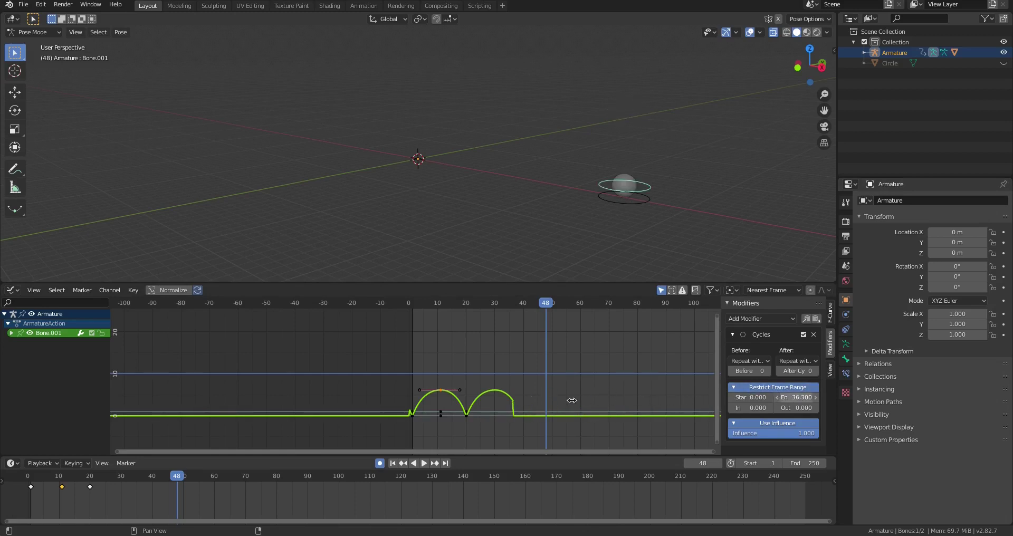
{"action": "left_click", "coordinate": [767, 386]}
Step: Play the bounce and stop at frame 90 to check the ball's position in the viewport
{"action": "key", "text": "space"}
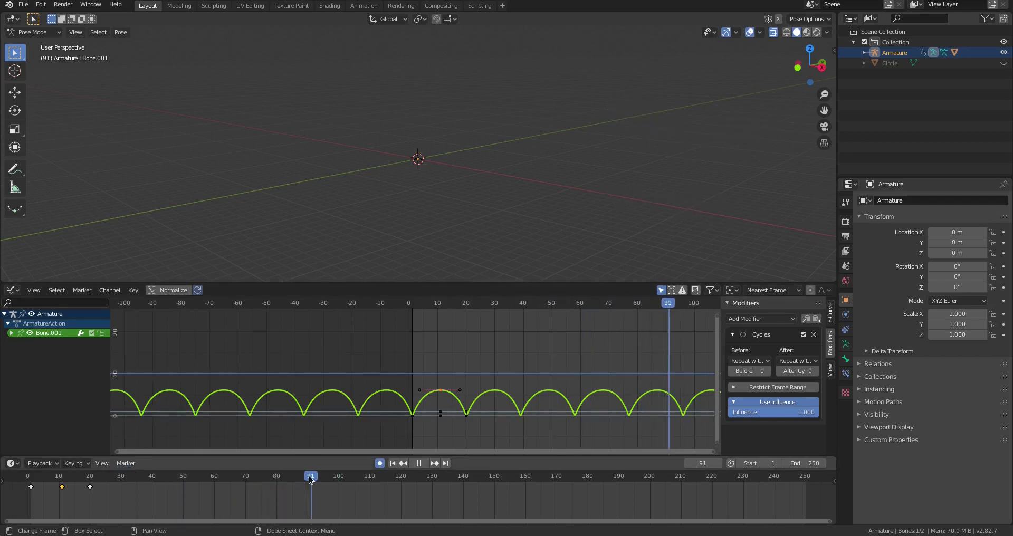
{"action": "key", "text": "space"}
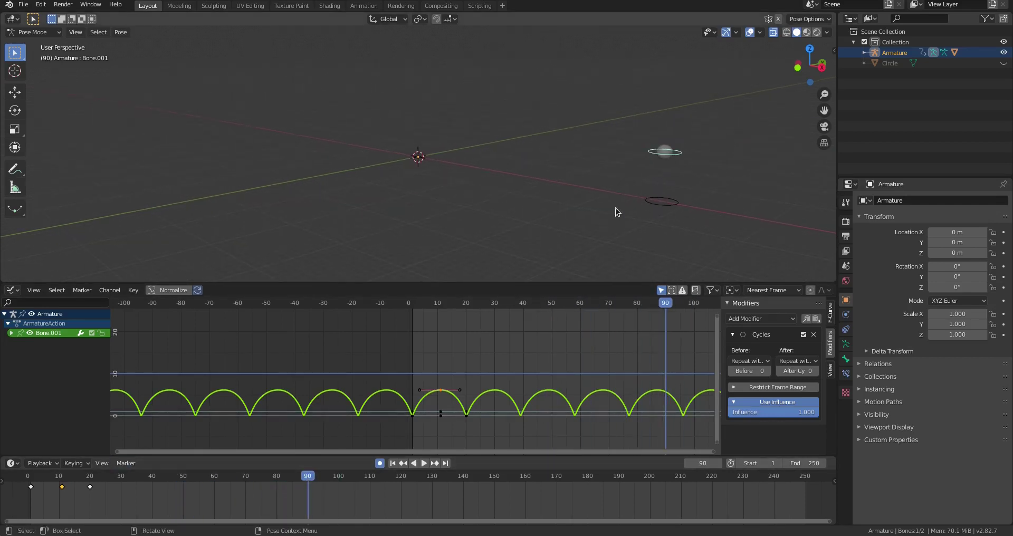
{"action": "middle_click_drag", "start_coordinate": [604, 238], "coordinate": [603, 229]}
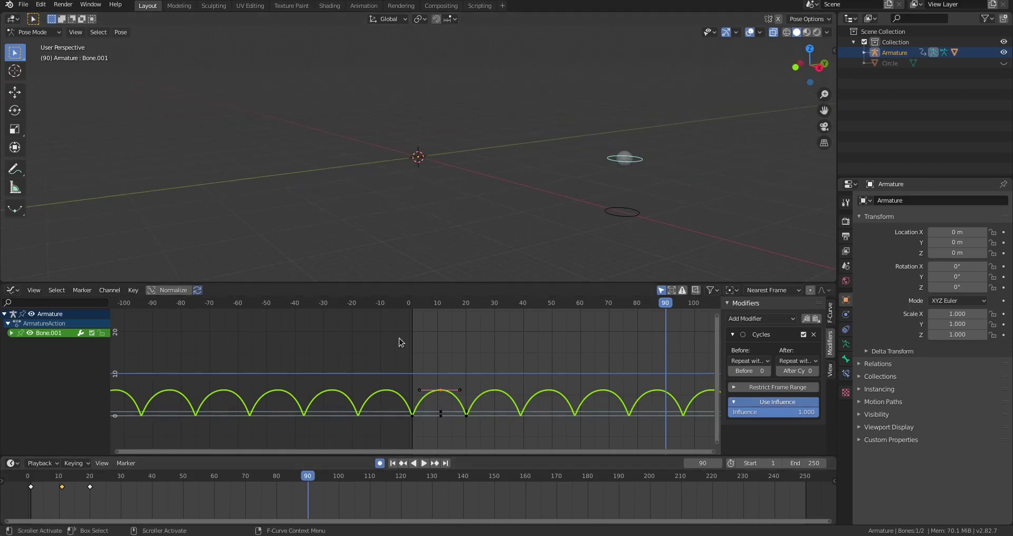
Step: Turn on the preview range with frame 90 as its end
{"action": "left_click", "coordinate": [731, 465]}
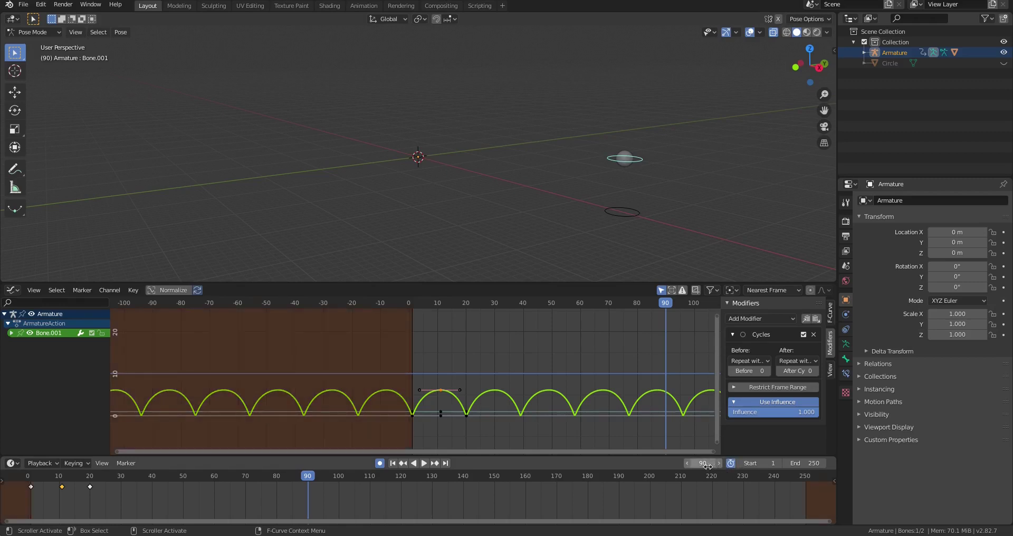
{"action": "mouse_move", "coordinate": [706, 466]}
{"action": "left_mouse_down"}
{"action": "mouse_move", "coordinate": [683, 466]}
{"action": "mouse_move", "coordinate": [705, 466]}
{"action": "left_mouse_up"}
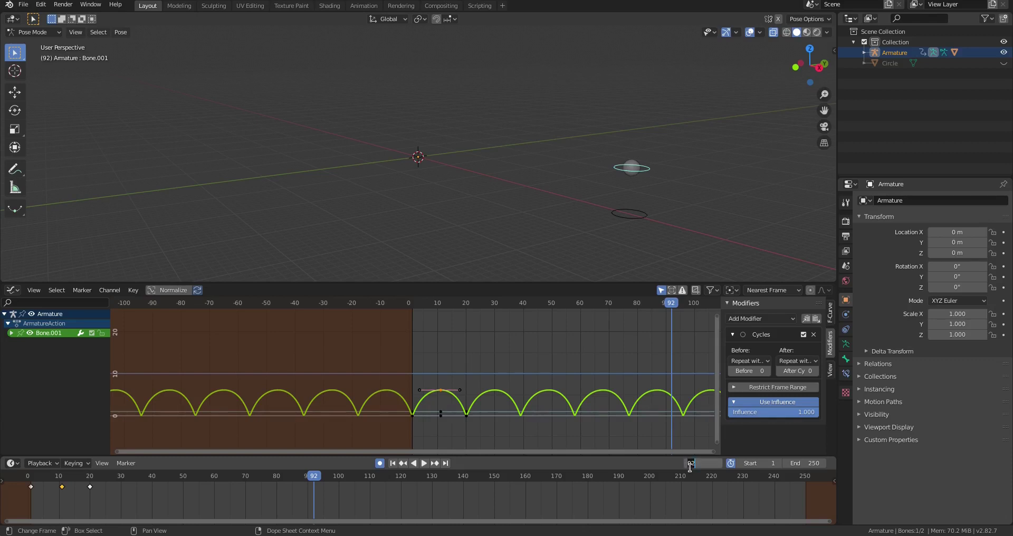
{"action": "key", "text": "Return"}
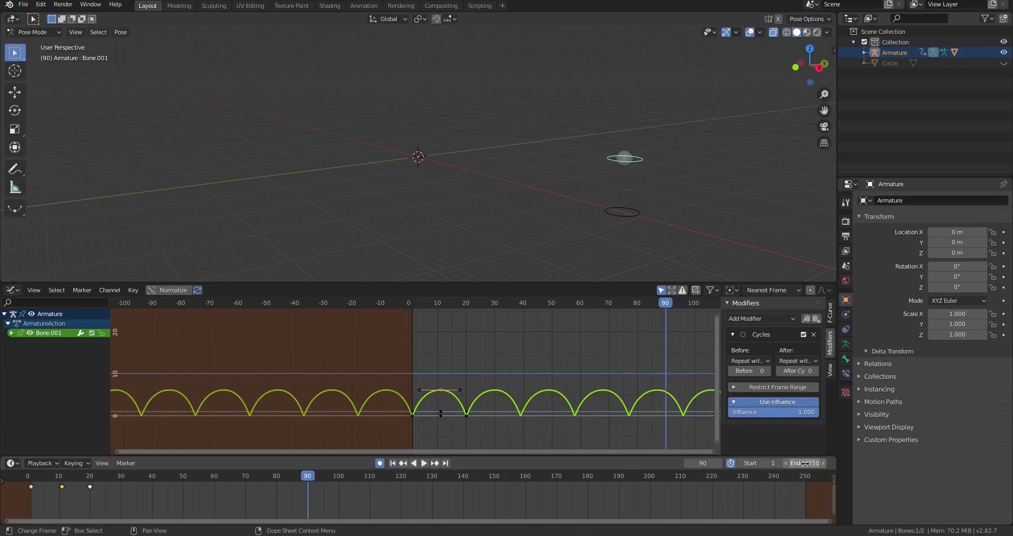
{"action": "left_click_drag", "start_coordinate": [715, 461], "coordinate": [717, 461]}
{"action": "left_click", "coordinate": [514, 342]}
Step: Select both bones with all their keyframes and play the preview range, stopping at frame 13
{"action": "left_click", "coordinate": [633, 212]}
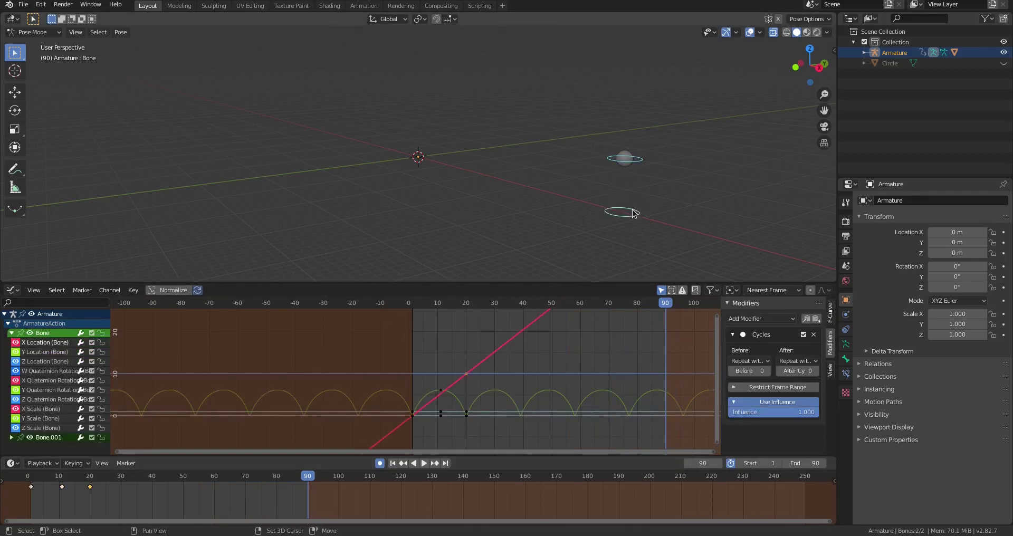
{"action": "key", "text": "space"}
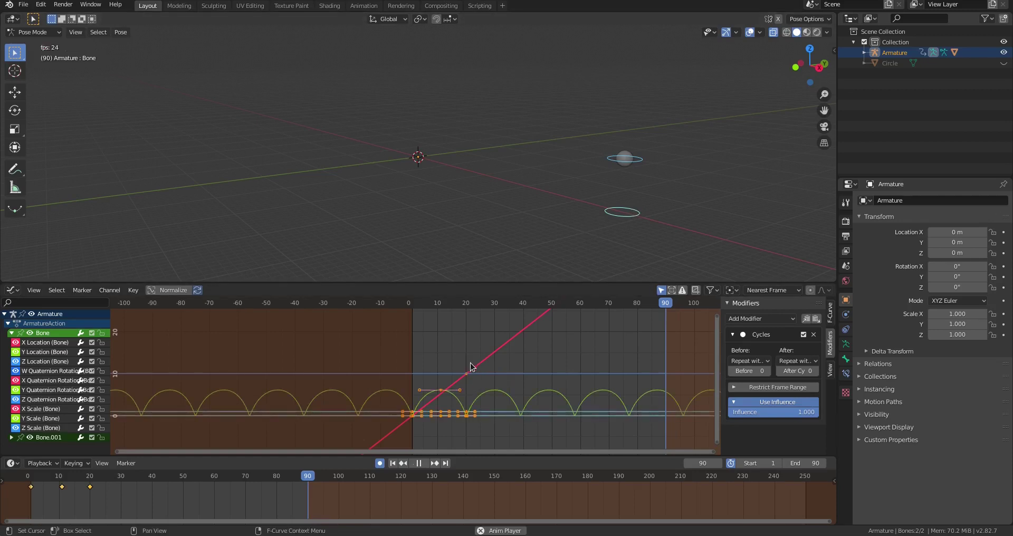
{"action": "key", "text": "space"}
Step: Maximize the Graph Editor, examine its selection, marker, channel and key commands, and restore the layout
{"action": "key", "text": "ctrl+space"}
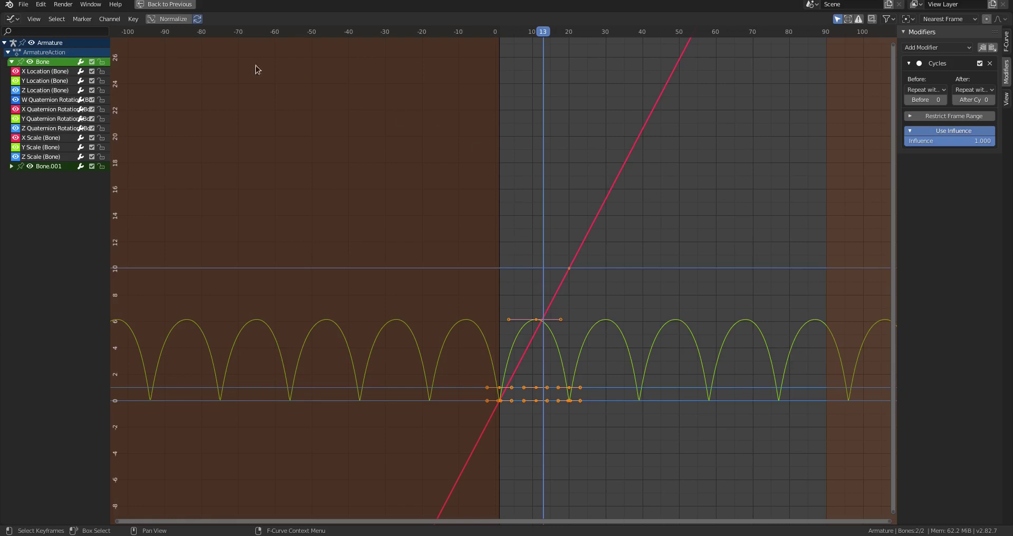
{"action": "left_click", "coordinate": [50, 20]}
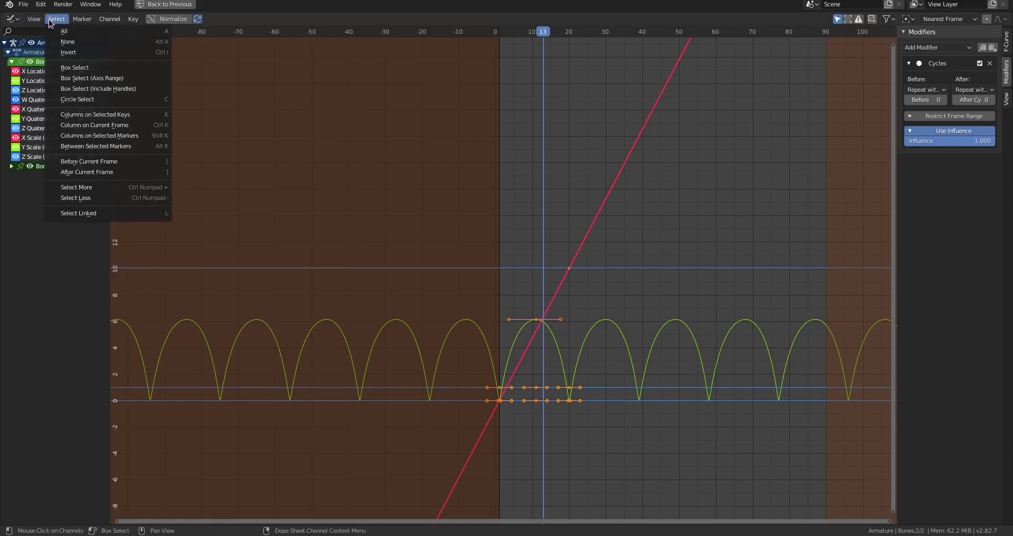
{"action": "mouse_move", "coordinate": [82, 20]}
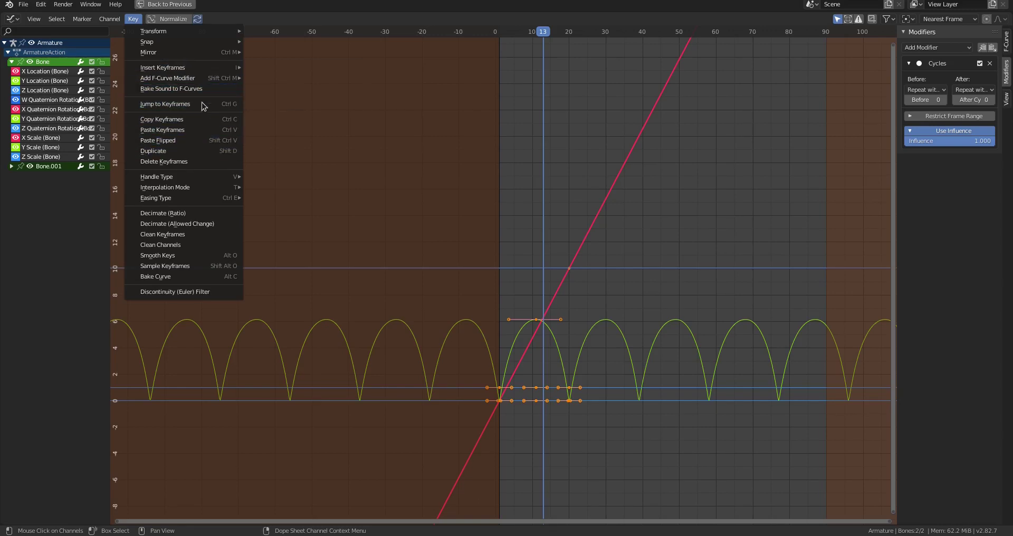
{"action": "mouse_move", "coordinate": [218, 79]}
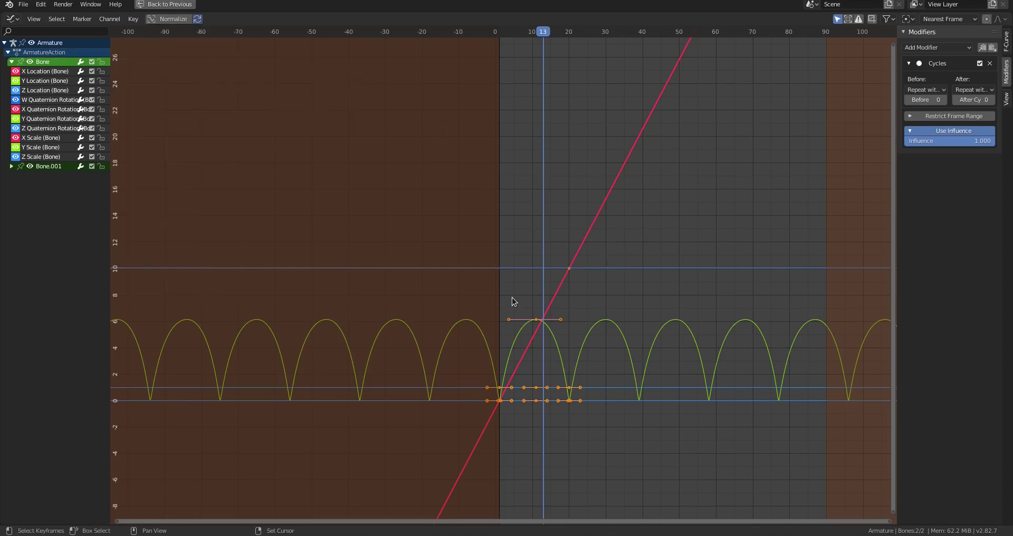
{"action": "key", "text": "ctrl+space"}
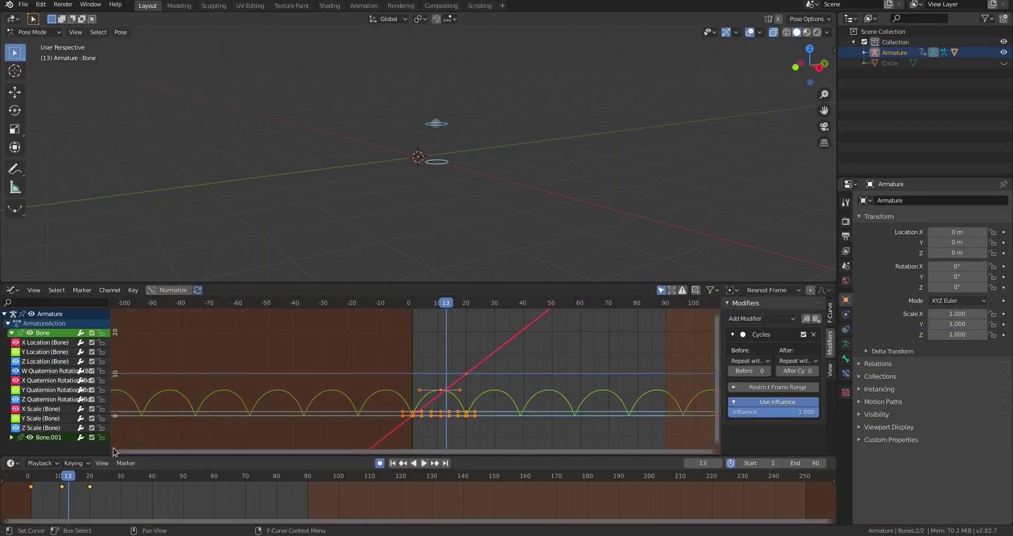
Step: Switch the Graph Editor area to the Dope Sheet
{"action": "left_click", "coordinate": [126, 464]}
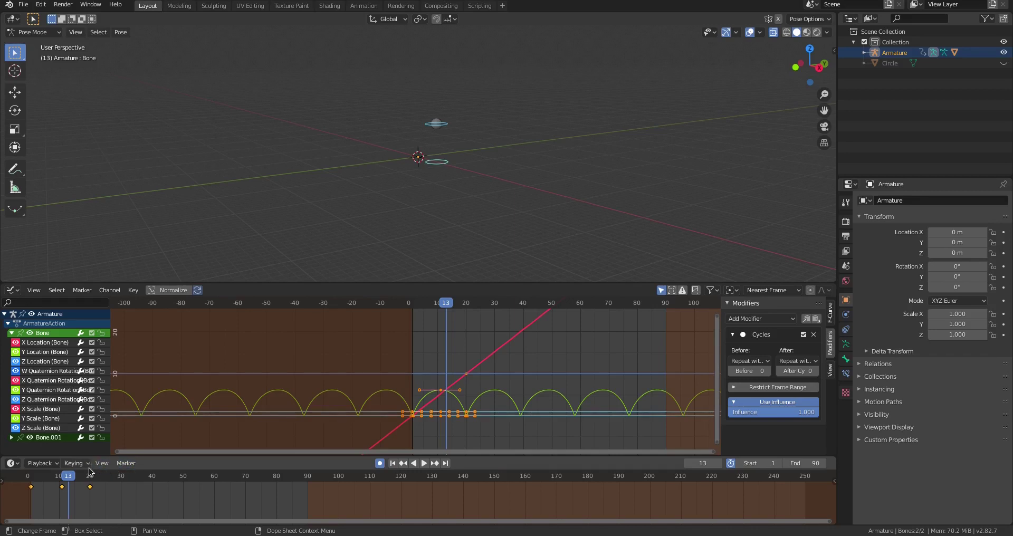
{"action": "left_click", "coordinate": [12, 290]}
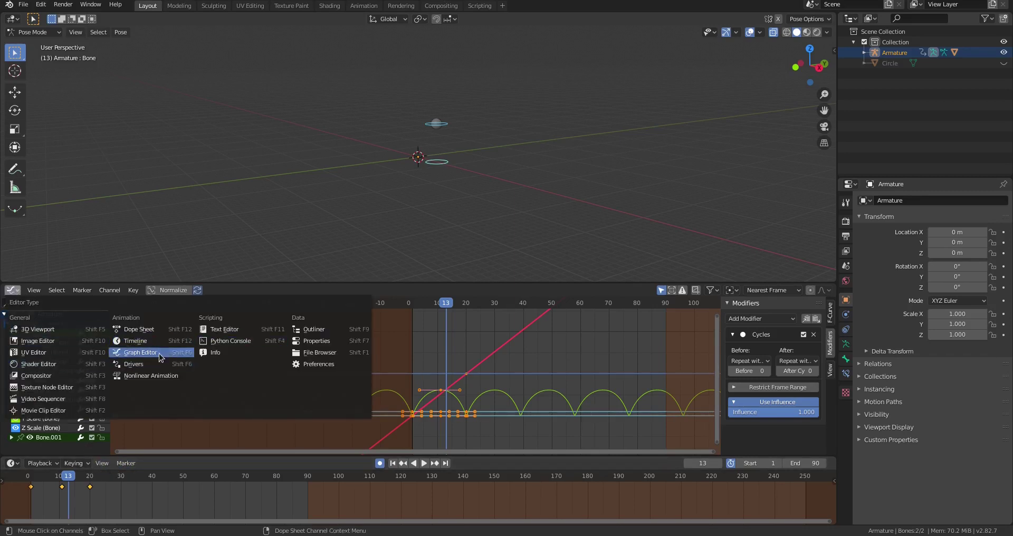
{"action": "left_click", "coordinate": [136, 329]}
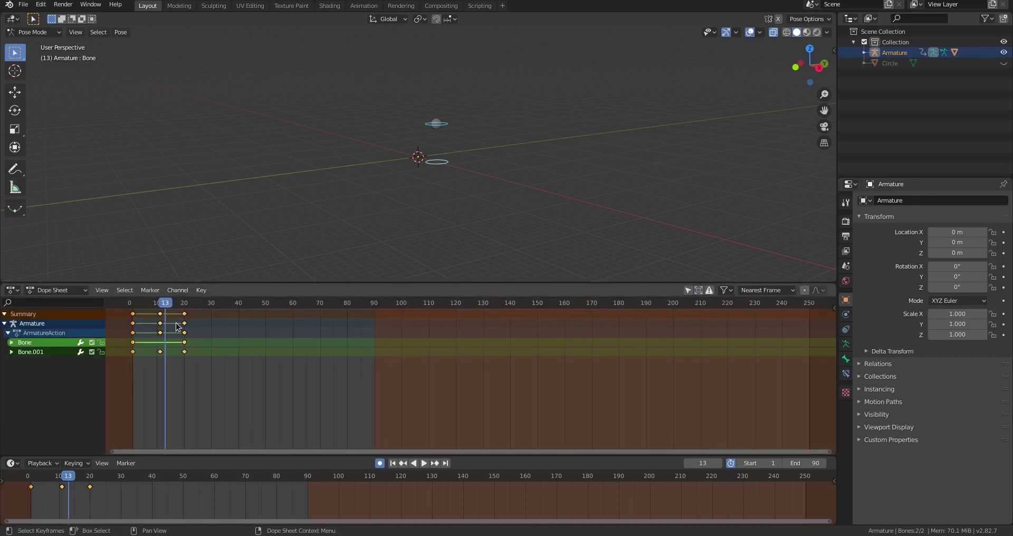
Step: Examine the Dope Sheet's key, channel, selection and view commands, including the handle type, interpolation and Sample Keyframes options
{"action": "left_click", "coordinate": [198, 290]}
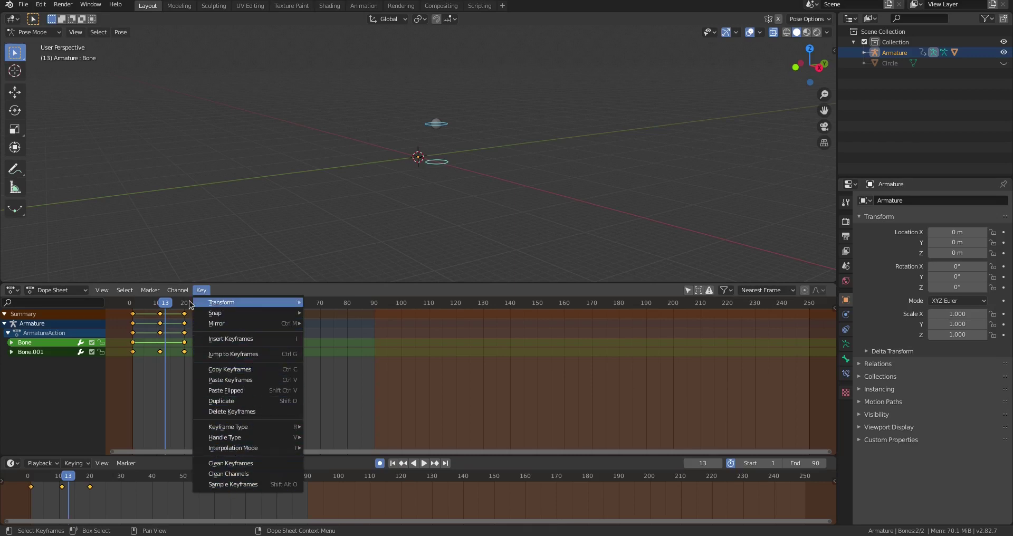
{"action": "mouse_move", "coordinate": [180, 291]}
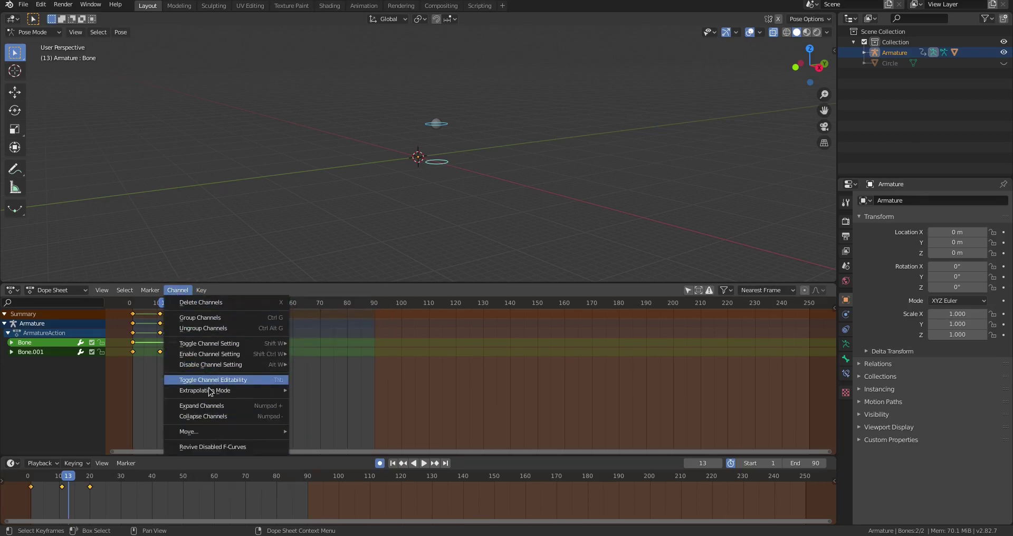
{"action": "left_click", "coordinate": [123, 290]}
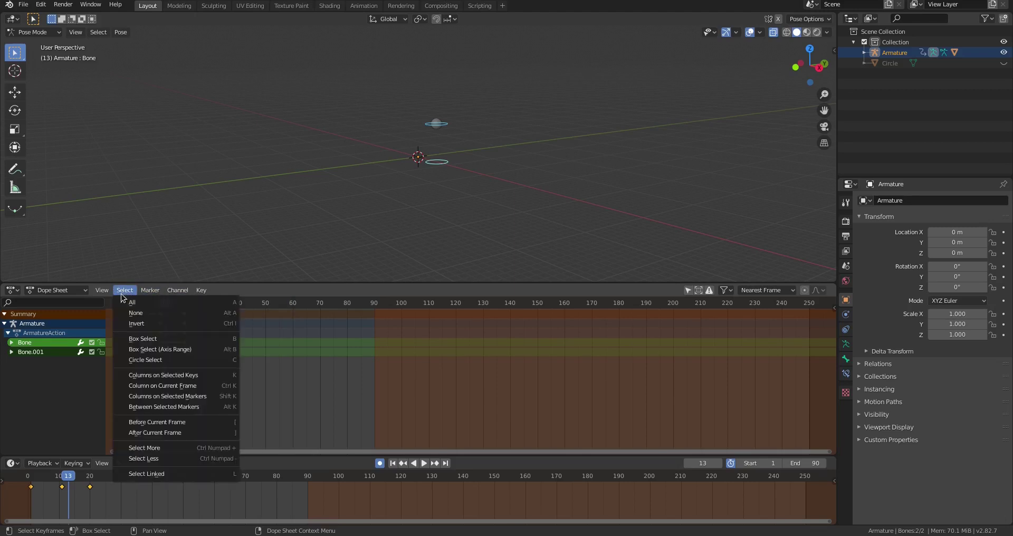
{"action": "left_click", "coordinate": [199, 290]}
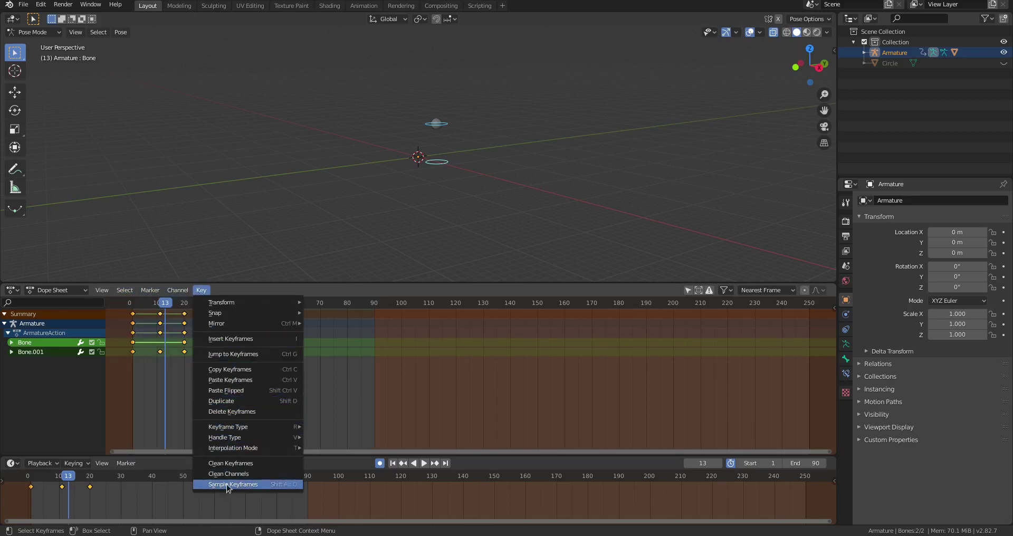
{"action": "mouse_move", "coordinate": [260, 430]}
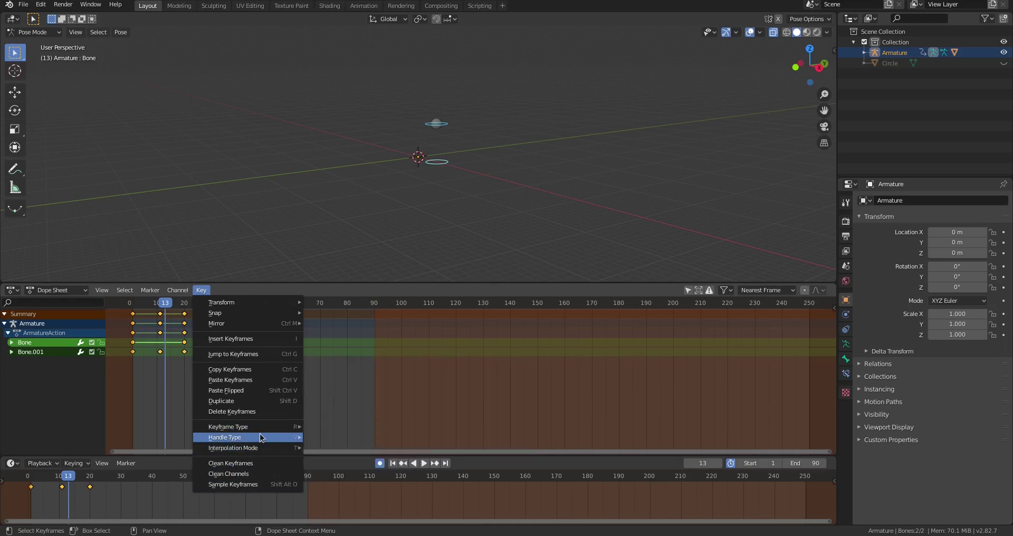
{"action": "mouse_move", "coordinate": [255, 449]}
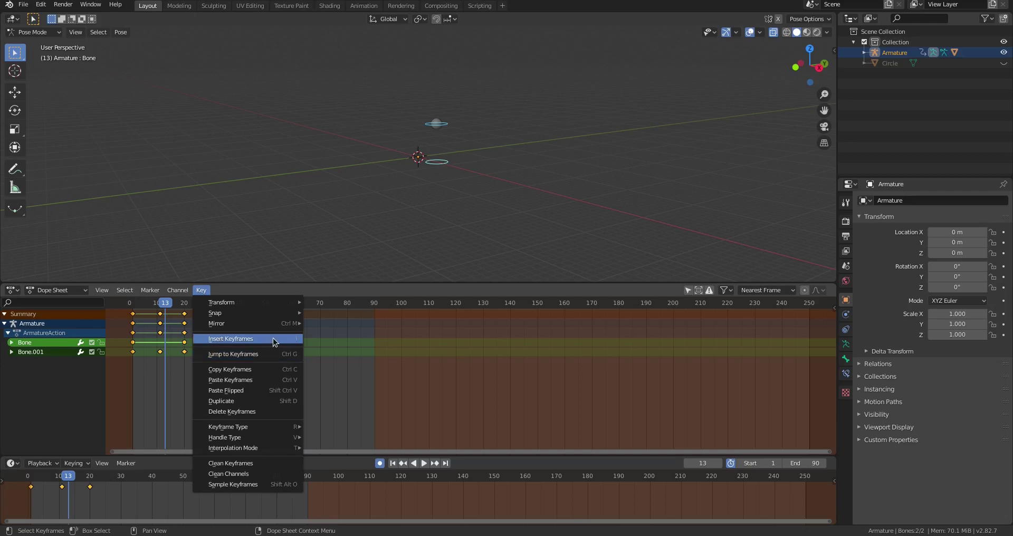
{"action": "left_click", "coordinate": [200, 291]}
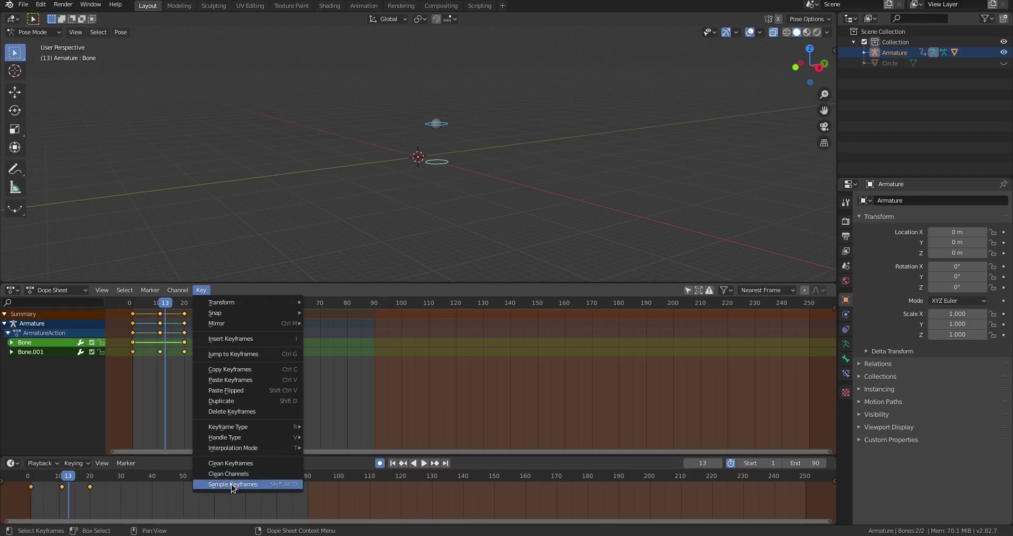
{"action": "left_click", "coordinate": [103, 291]}
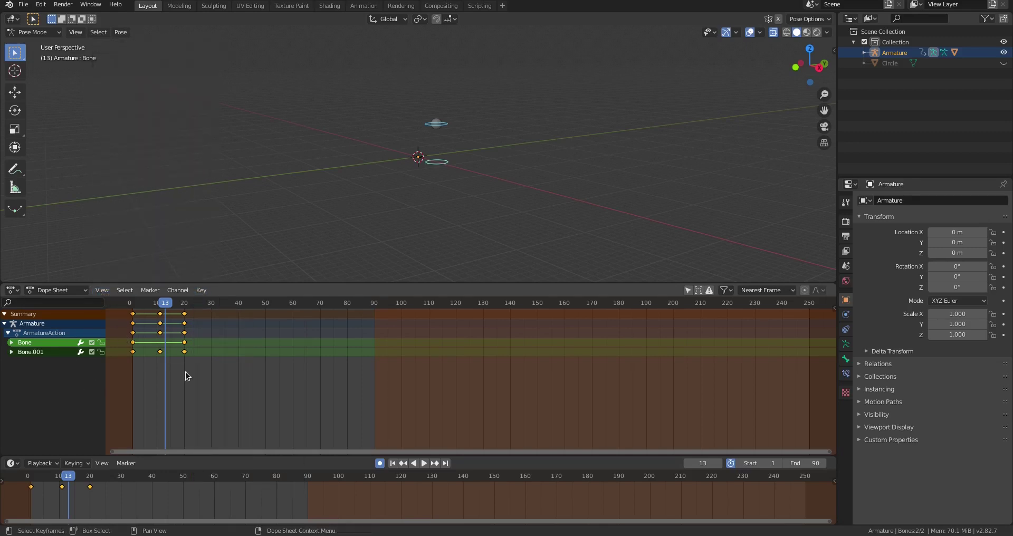
Step: Find the NLA Bake Action command by searching for "bake" and bake the selected bones' pose animation with end frame 90
{"action": "key", "text": "F2"}
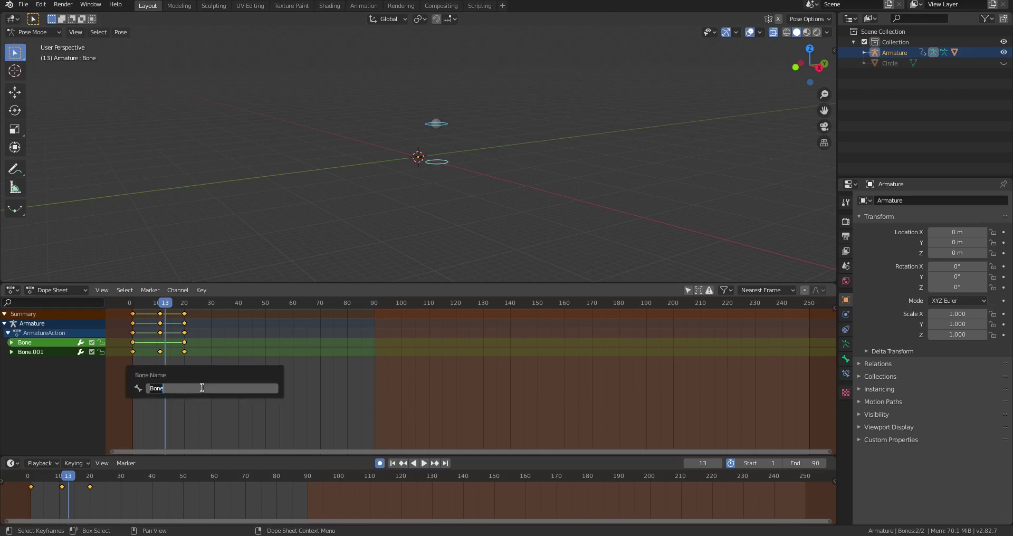
{"action": "key", "text": "Escape"}
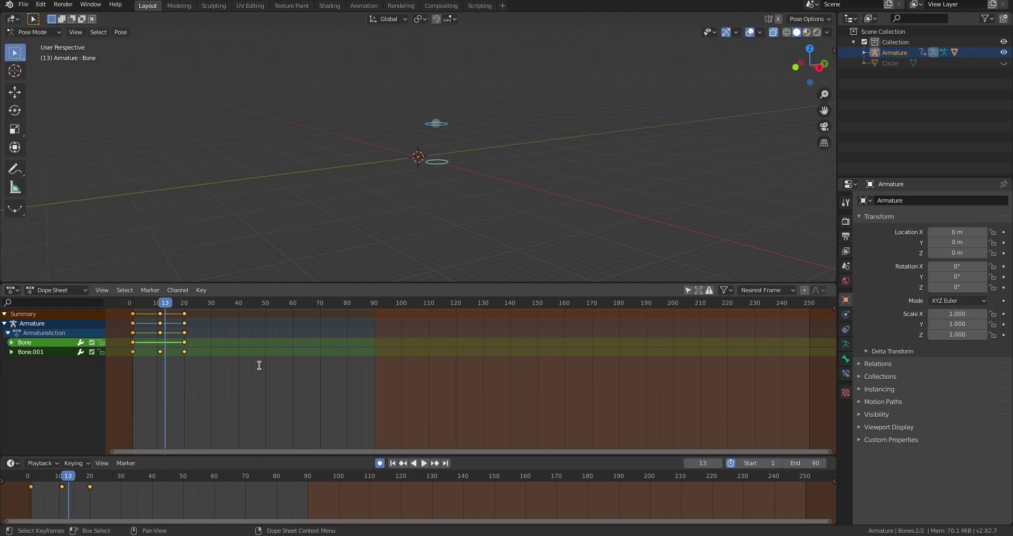
{"action": "key", "text": "F3"}
{"action": "type", "text": "bake"}
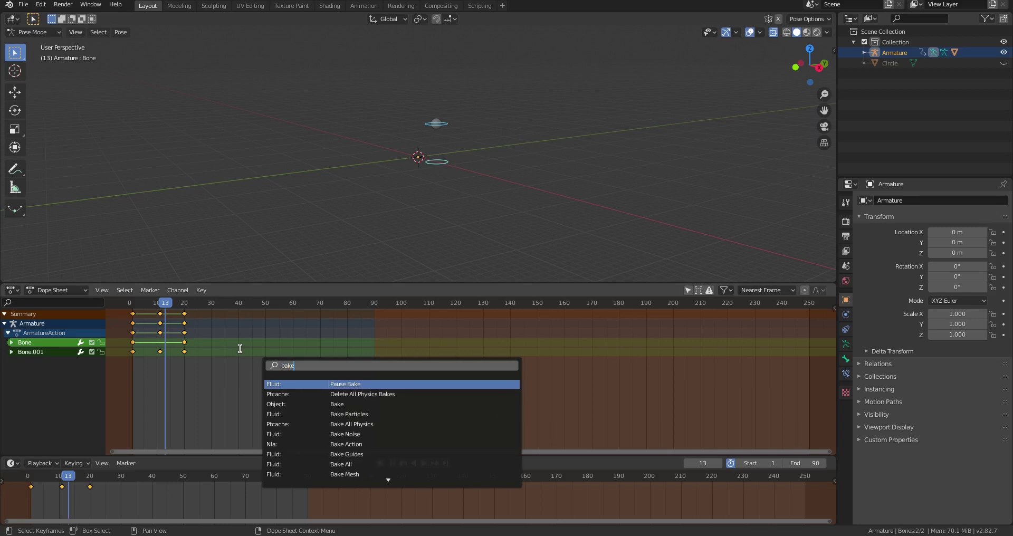
{"action": "key", "text": "Down"}
{"action": "key", "text": "Down"}
{"action": "key", "text": "Down"}
{"action": "key", "text": "Down"}
{"action": "key", "text": "Down"}
{"action": "key", "text": "Down"}
{"action": "key", "text": "Down"}
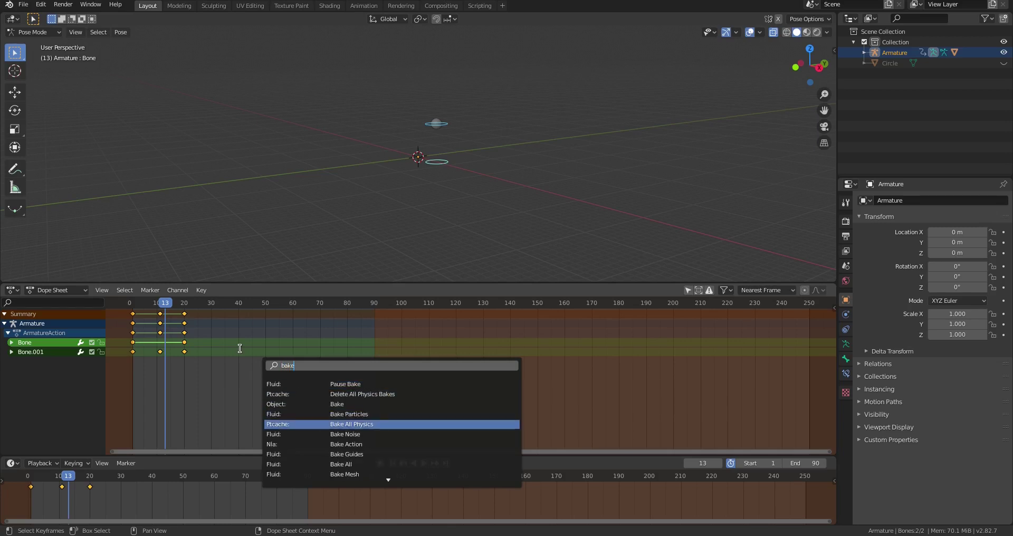
{"action": "key", "text": "Down"}
{"action": "key", "text": "Down"}
{"action": "key", "text": "Down"}
{"action": "key", "text": "Down"}
{"action": "key", "text": "Down"}
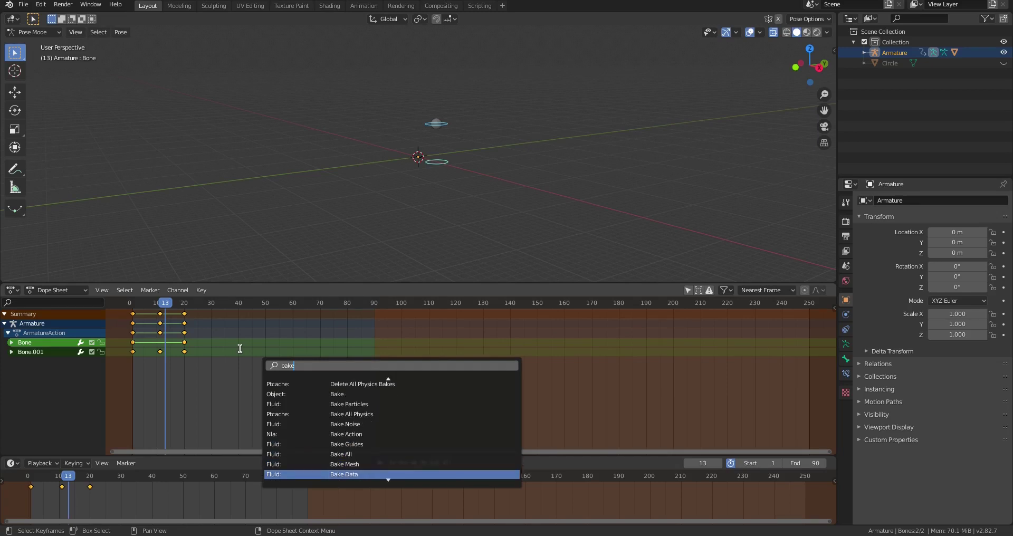
{"action": "key", "text": "Up"}
{"action": "key", "text": "Up"}
{"action": "key", "text": "Up"}
{"action": "key", "text": "Up"}
{"action": "key", "text": "Up"}
{"action": "key", "text": "Up"}
{"action": "key", "text": "Up"}
{"action": "key", "text": "Up"}
{"action": "key", "text": "Up"}
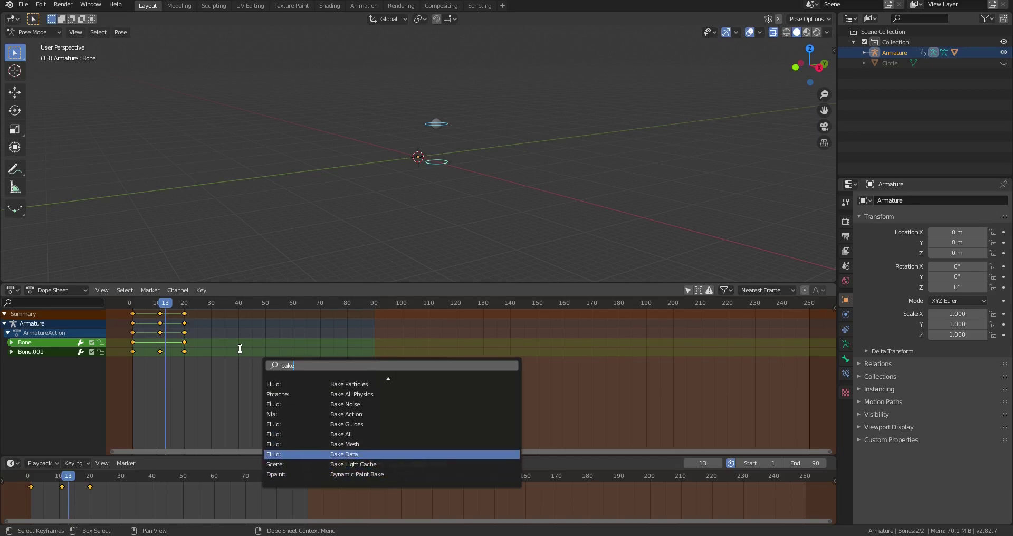
{"action": "key", "text": "Up"}
{"action": "key", "text": "Up"}
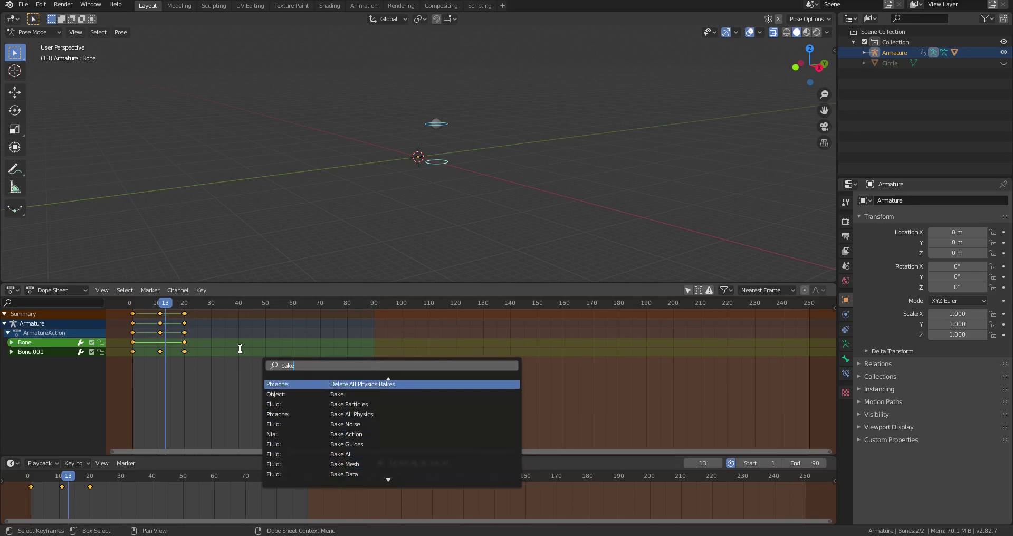
{"action": "key", "text": "Up"}
{"action": "key", "text": "Down"}
{"action": "key", "text": "Down"}
{"action": "key", "text": "Down"}
{"action": "key", "text": "Down"}
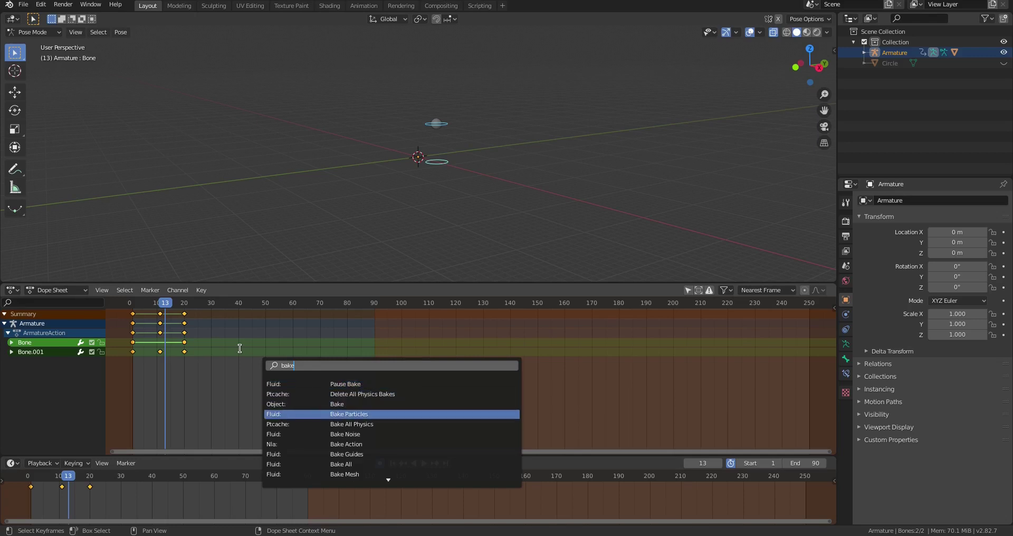
{"action": "key", "text": "Down"}
{"action": "key", "text": "Down"}
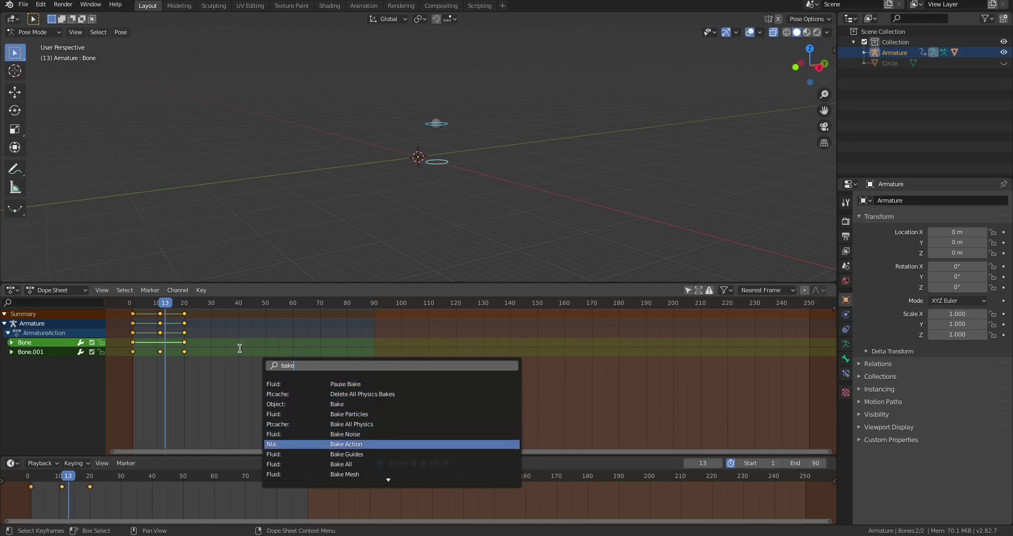
{"action": "key", "text": "Return"}
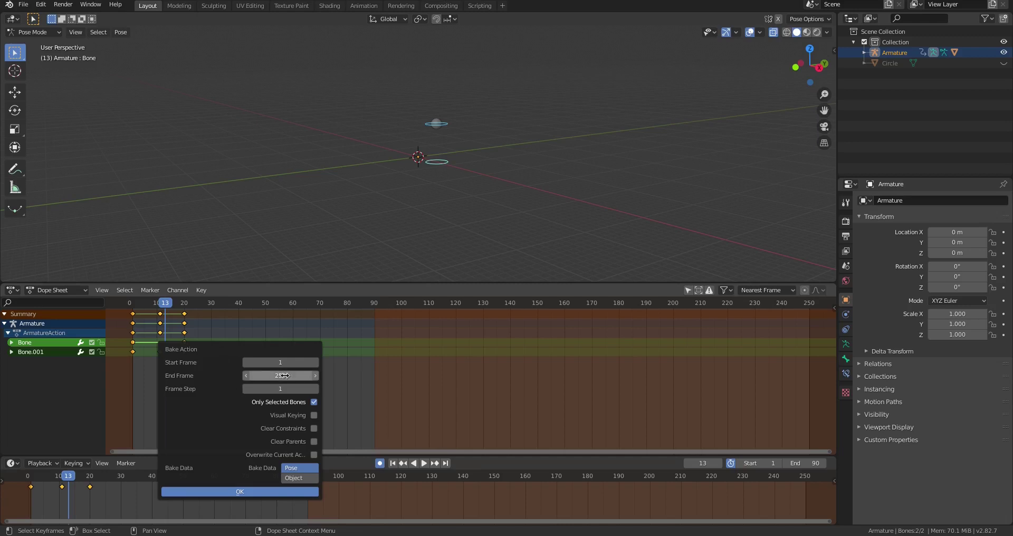
{"action": "left_click", "coordinate": [285, 377]}
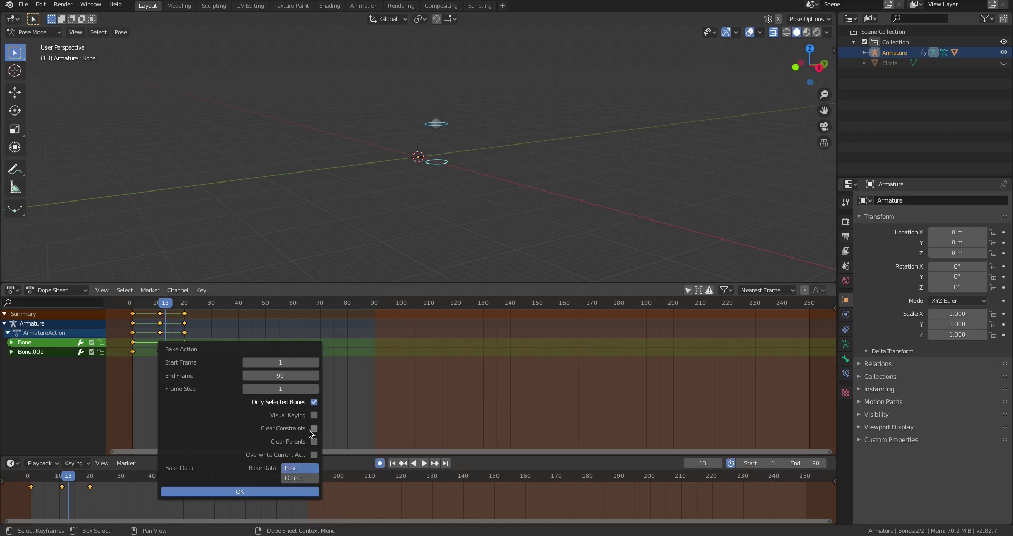
{"action": "left_click", "coordinate": [258, 491]}
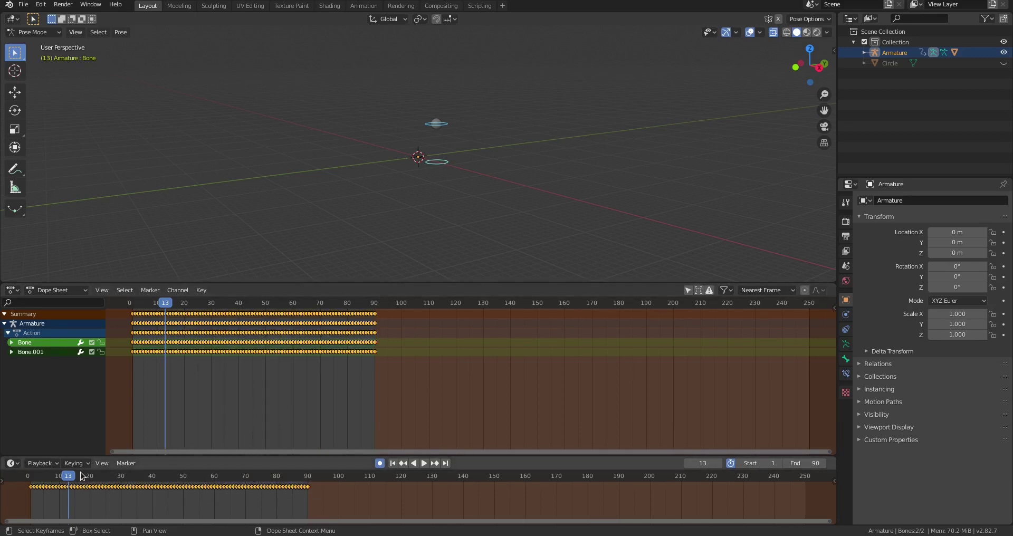
Step: Play the baked animation from frame 7 and stop it at frame 60
{"action": "left_click", "coordinate": [49, 480]}
{"action": "key", "text": "space"}
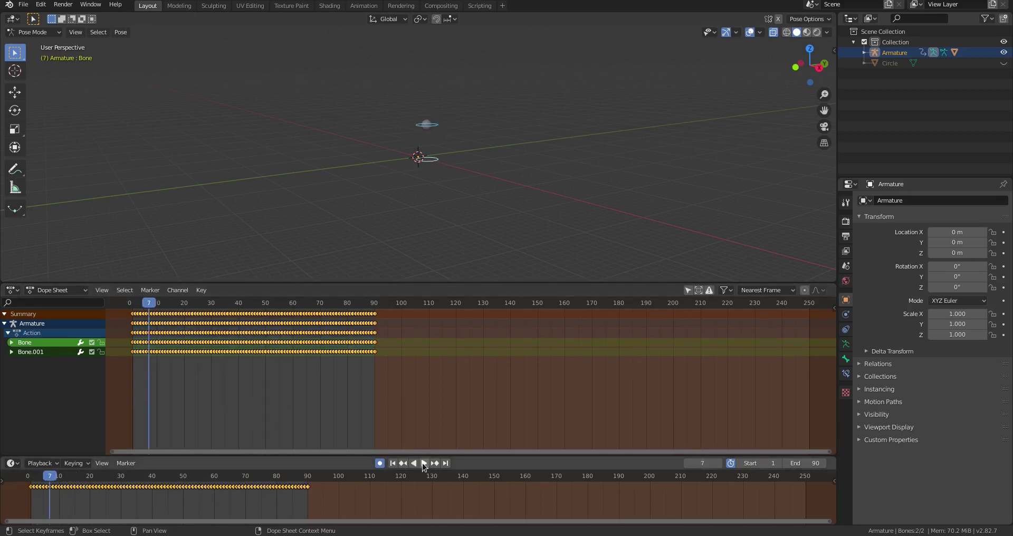
{"action": "left_click", "coordinate": [423, 463]}
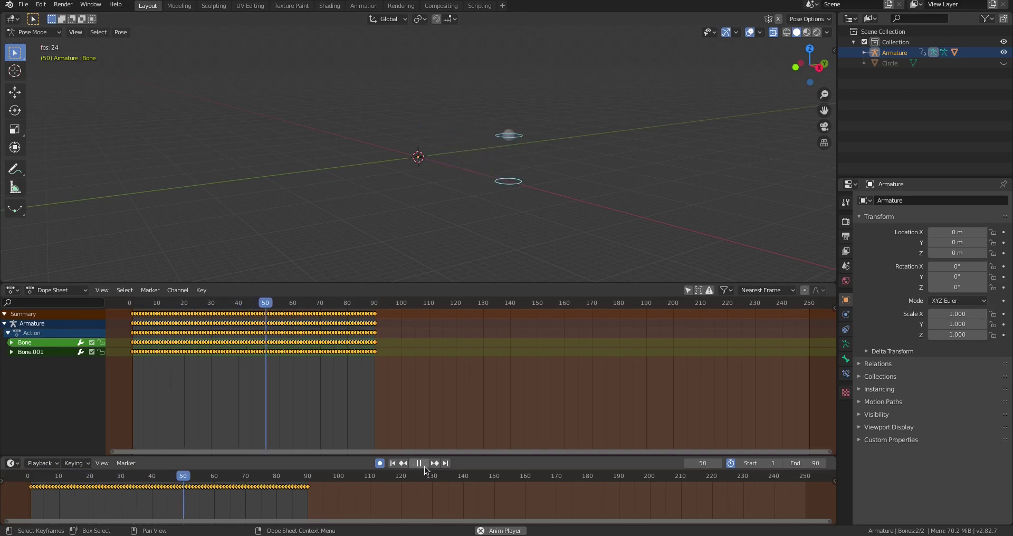
{"action": "left_click", "coordinate": [420, 463]}
{"action": "left_click", "coordinate": [12, 463]}
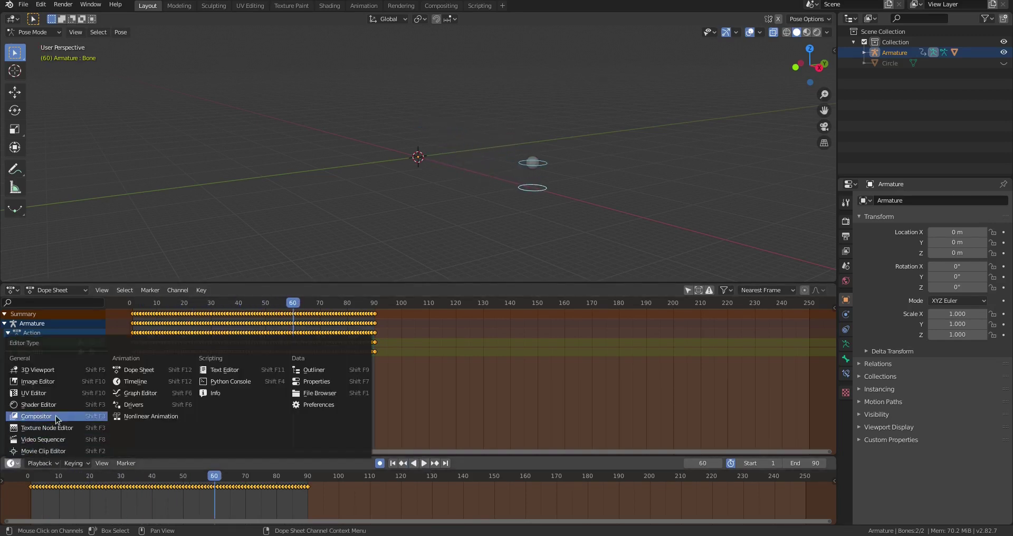
{"action": "left_click", "coordinate": [135, 393]}
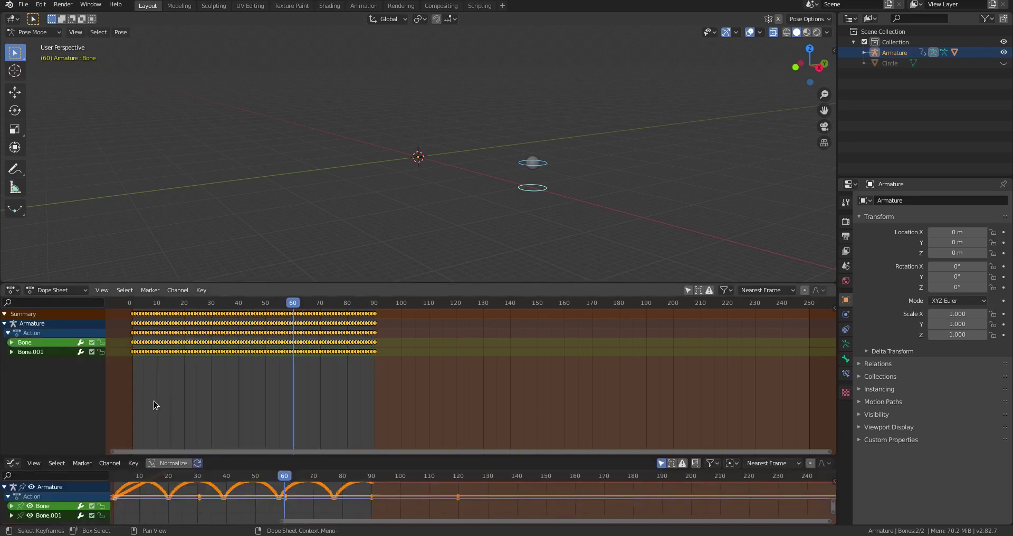
{"action": "left_click", "coordinate": [12, 463]}
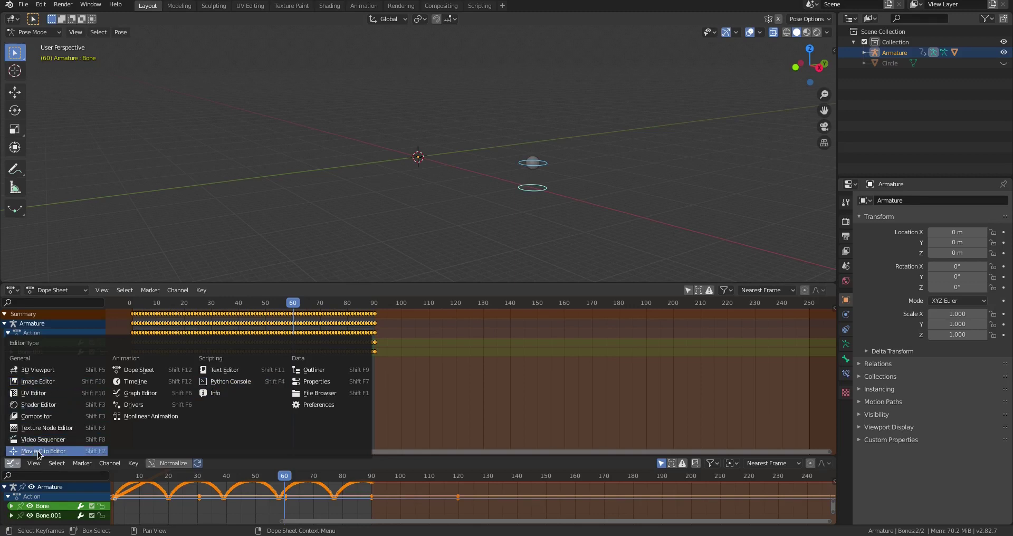
{"action": "left_click", "coordinate": [138, 381]}
Step: Switch the Dope Sheet area to the Graph Editor and deselect the baked keyframes to show the complete curves
{"action": "left_click", "coordinate": [14, 291]}
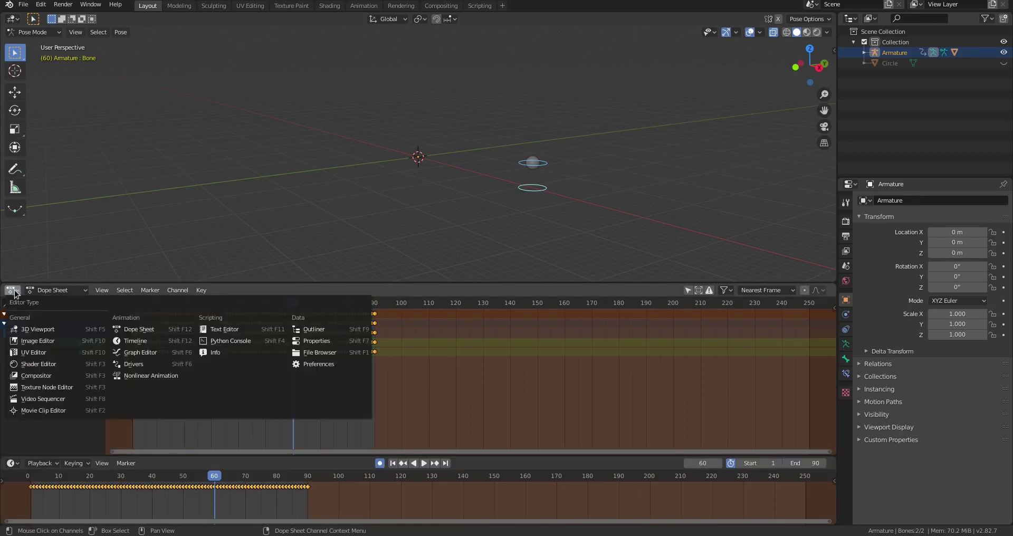
{"action": "left_click", "coordinate": [145, 353]}
{"action": "middle_click_drag", "start_coordinate": [582, 370], "coordinate": [564, 384], "text": "ctrl"}
{"action": "left_click", "coordinate": [554, 395]}
{"action": "scroll", "coordinate": [530, 392], "scroll_direction": "down", "scroll_amount": 3}
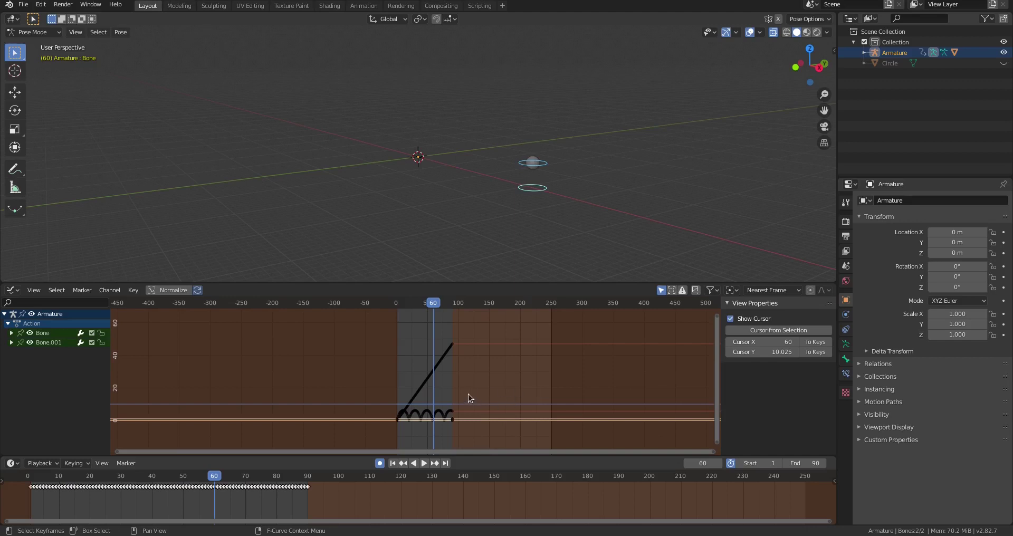
{"action": "scroll", "coordinate": [415, 388], "scroll_direction": "up", "scroll_amount": 5}
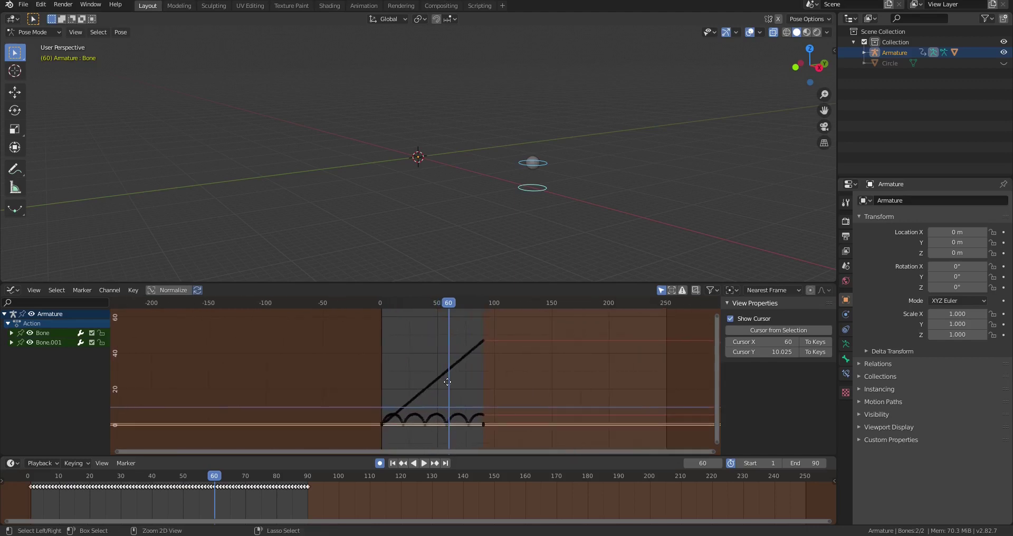
Step: Play the baked animation from the first frame with the bones deselected, stop it and return to frame 1
{"action": "left_click", "coordinate": [393, 462]}
{"action": "left_click", "coordinate": [423, 463]}
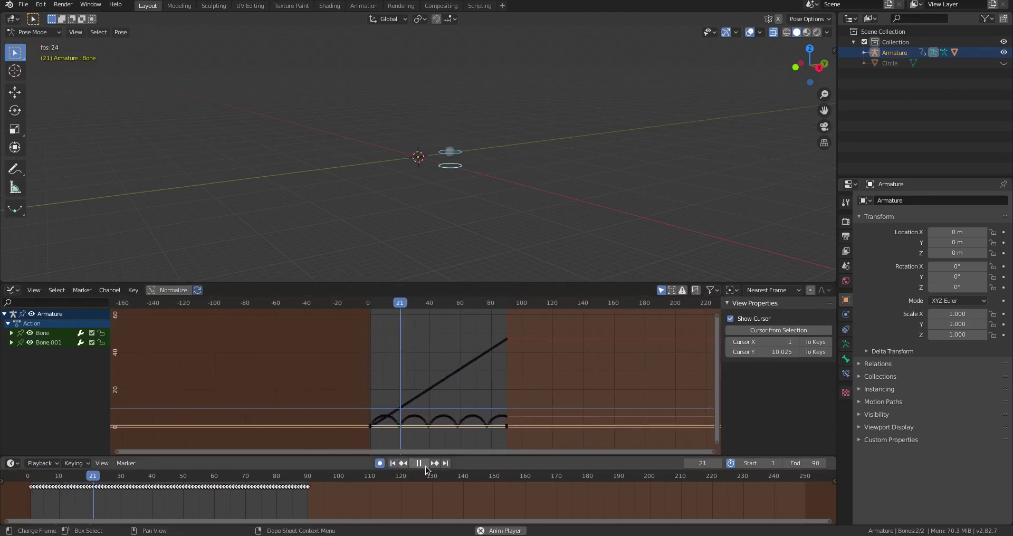
{"action": "left_click", "coordinate": [617, 216]}
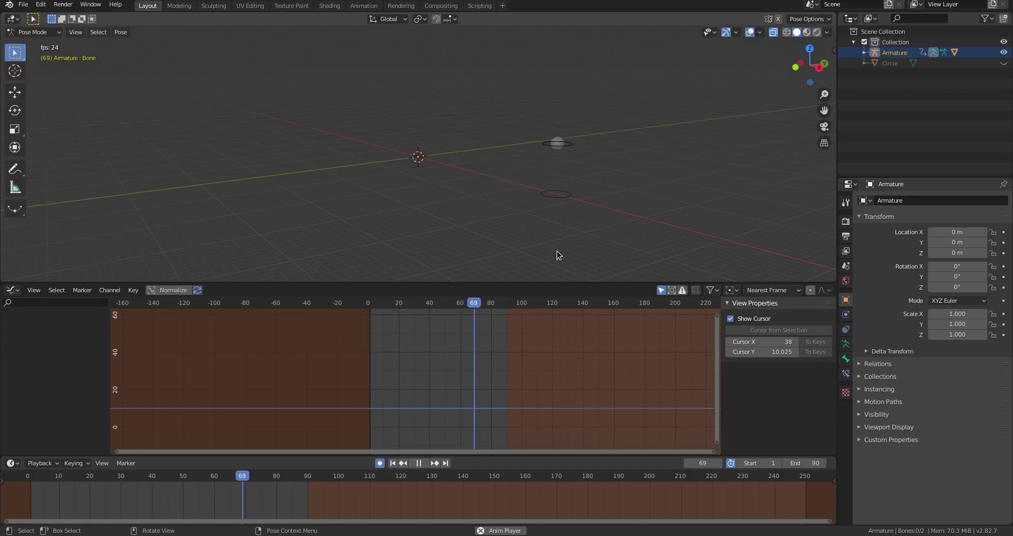
{"action": "left_click", "coordinate": [419, 463]}
{"action": "left_click", "coordinate": [393, 463]}
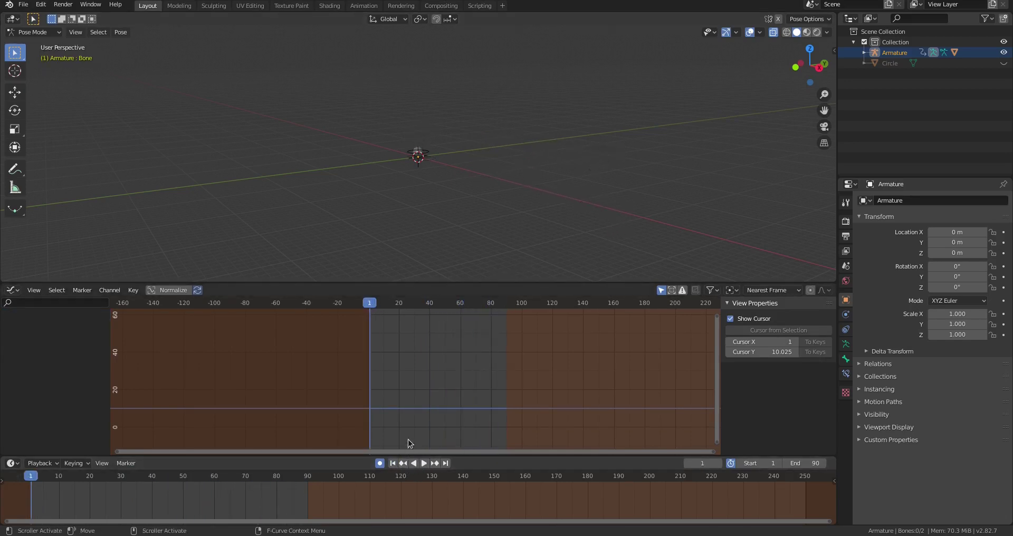
Step: Compare the baked curves of both bones, leaving only the lower ring bone selected
{"action": "left_click", "coordinate": [428, 158]}
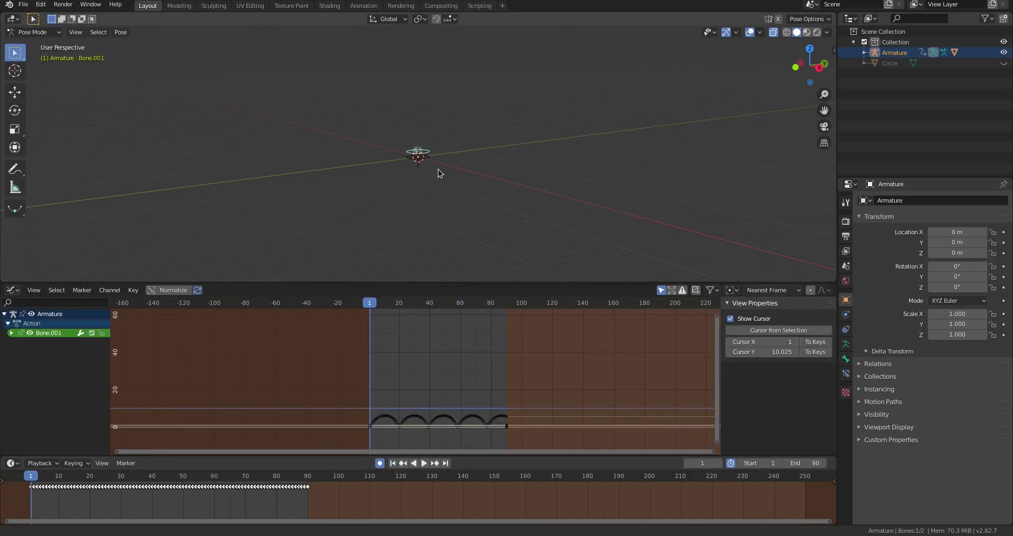
{"action": "scroll", "coordinate": [459, 153], "scroll_direction": "up", "scroll_amount": 5}
{"action": "left_click", "coordinate": [484, 170], "text": "shift"}
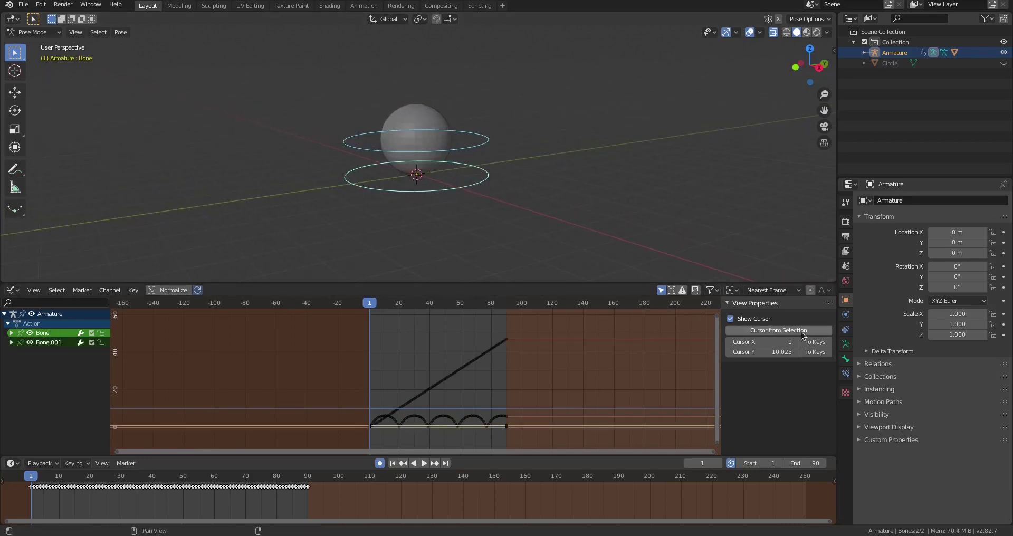
{"action": "left_click", "coordinate": [513, 185]}
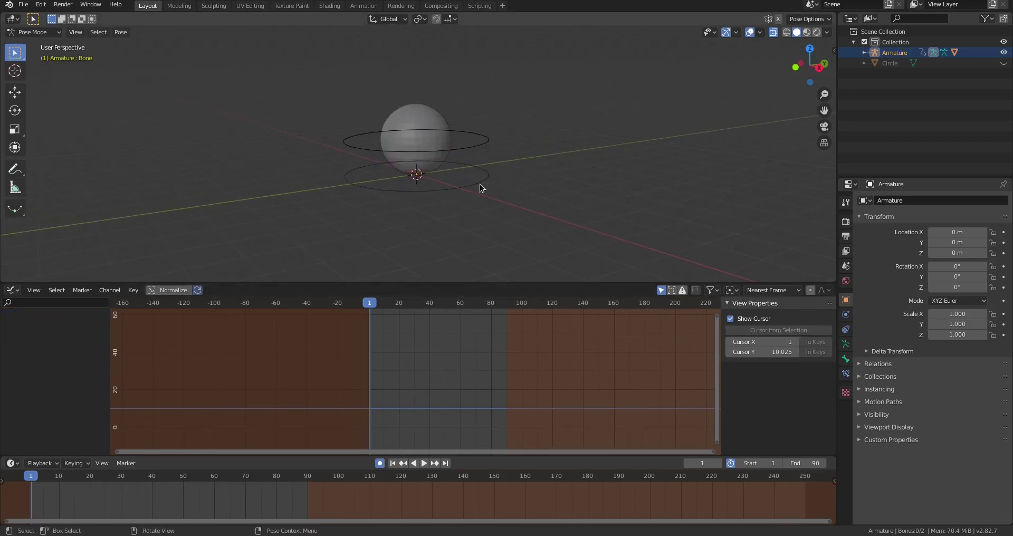
{"action": "left_click", "coordinate": [480, 183]}
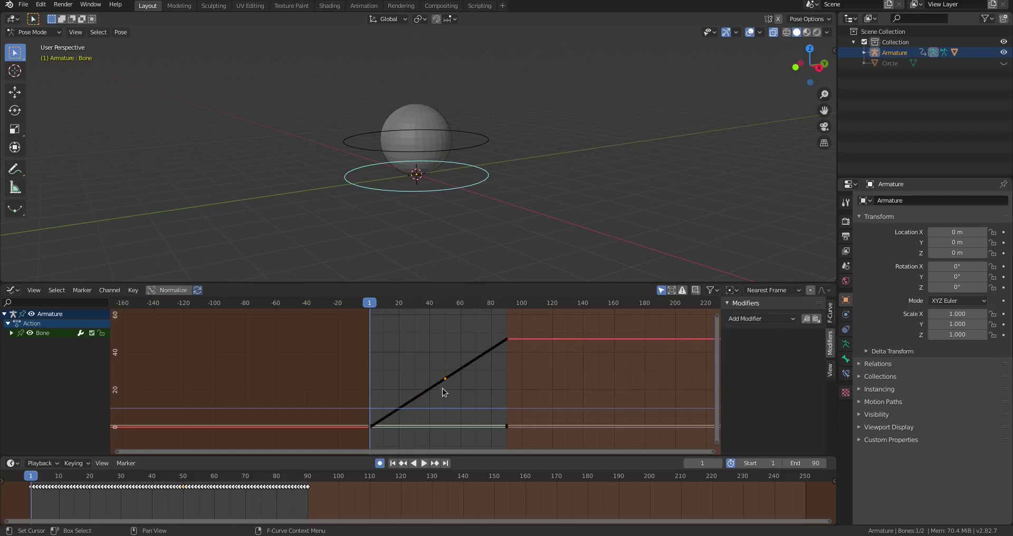
Step: Undo back past the bake to the original ArmatureAction curves with their Cycles modifiers
{"action": "key", "text": "ctrl+z"}
{"action": "key", "text": "ctrl+shift+z"}
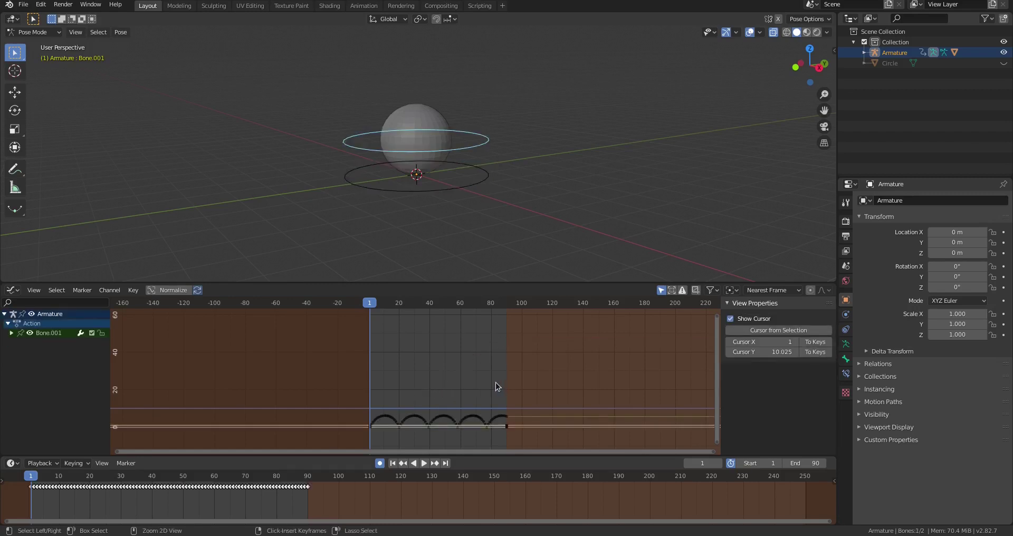
{"action": "key", "text": "ctrl+z"}
{"action": "key", "text": "ctrl+shift+z"}
{"action": "key", "text": "ctrl+shift+z"}
{"action": "key", "text": "ctrl+shift+z"}
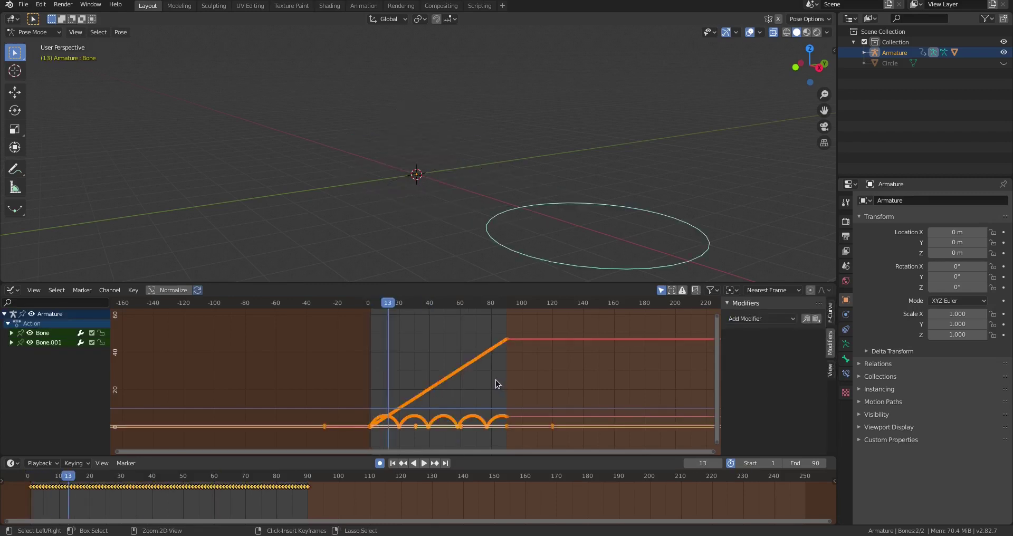
{"action": "key", "text": "ctrl+shift+z"}
{"action": "key", "text": "ctrl+shift+z"}
{"action": "key", "text": "ctrl+shift+z"}
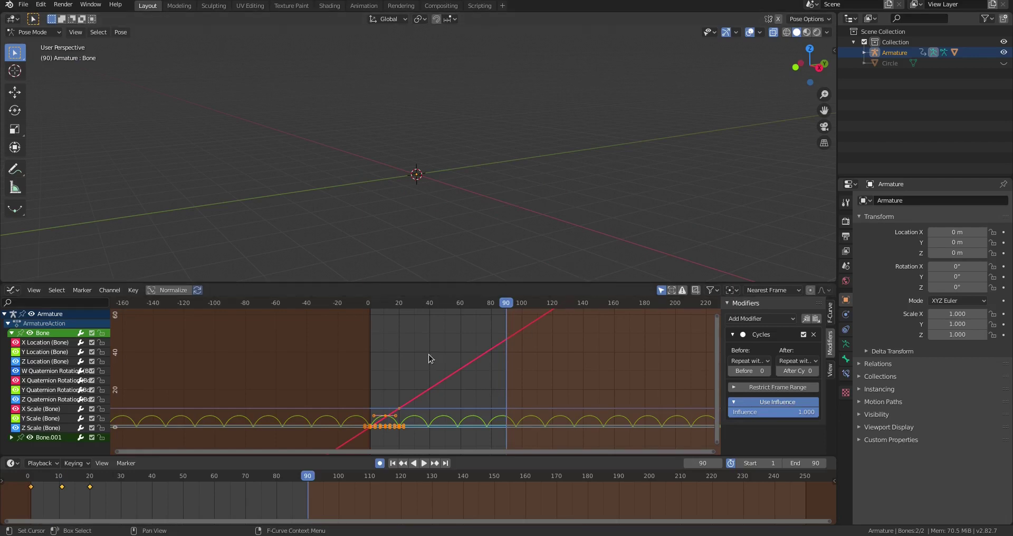
Step: Deselect the keyframes, return to frame 1 and leave only the lower ring bone selected
{"action": "middle_click_drag", "start_coordinate": [428, 353], "coordinate": [361, 406]}
{"action": "left_click", "coordinate": [444, 393]}
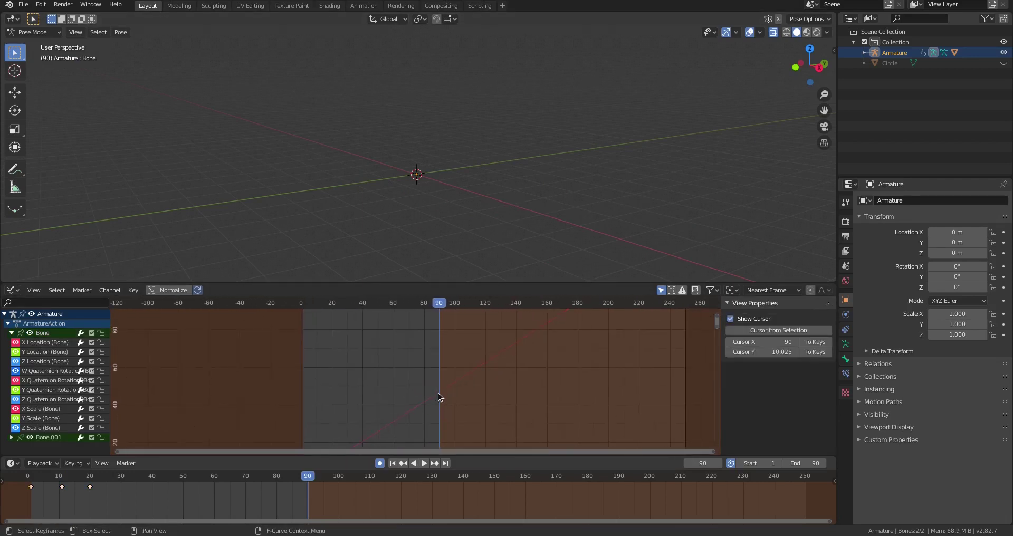
{"action": "key", "text": "ctrl+z"}
{"action": "key", "text": "ctrl+z"}
{"action": "key", "text": "ctrl+z"}
{"action": "key", "text": "ctrl+z"}
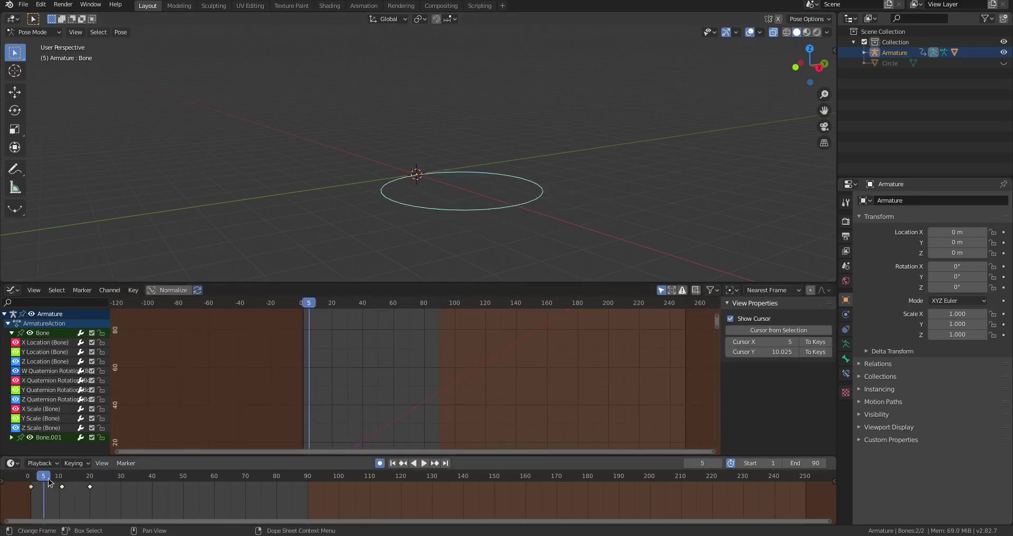
{"action": "key", "text": "space"}
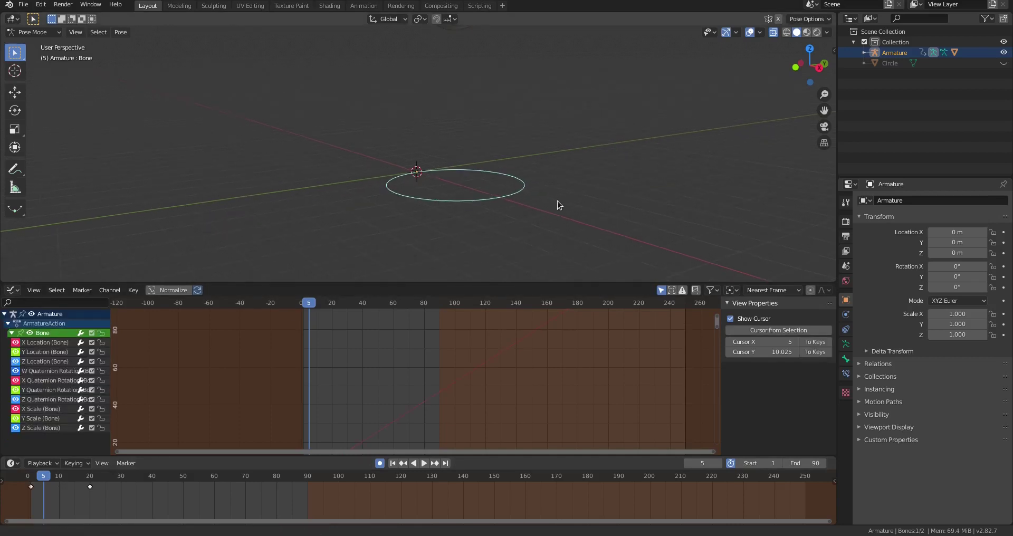
{"action": "left_click", "coordinate": [31, 481]}
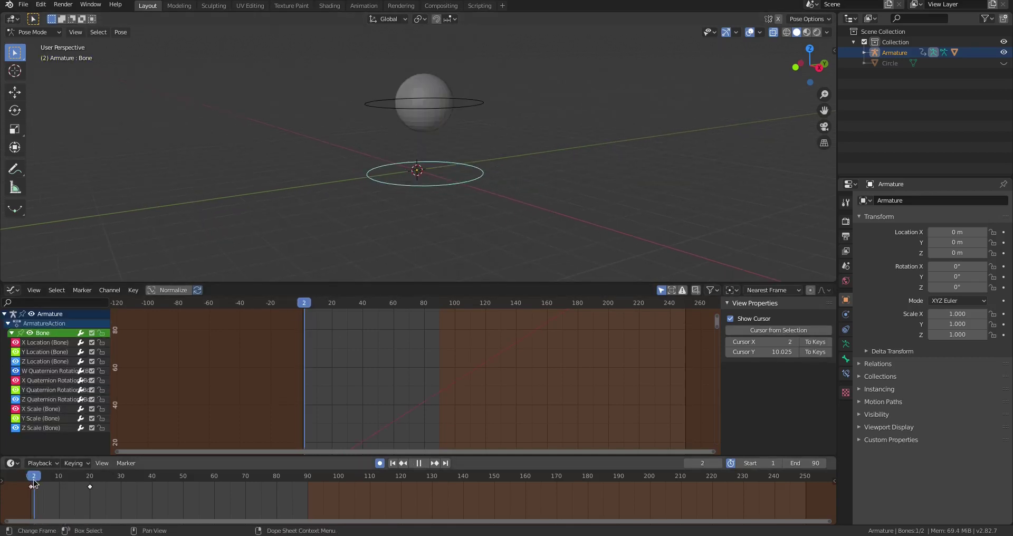
{"action": "key", "text": "Escape"}
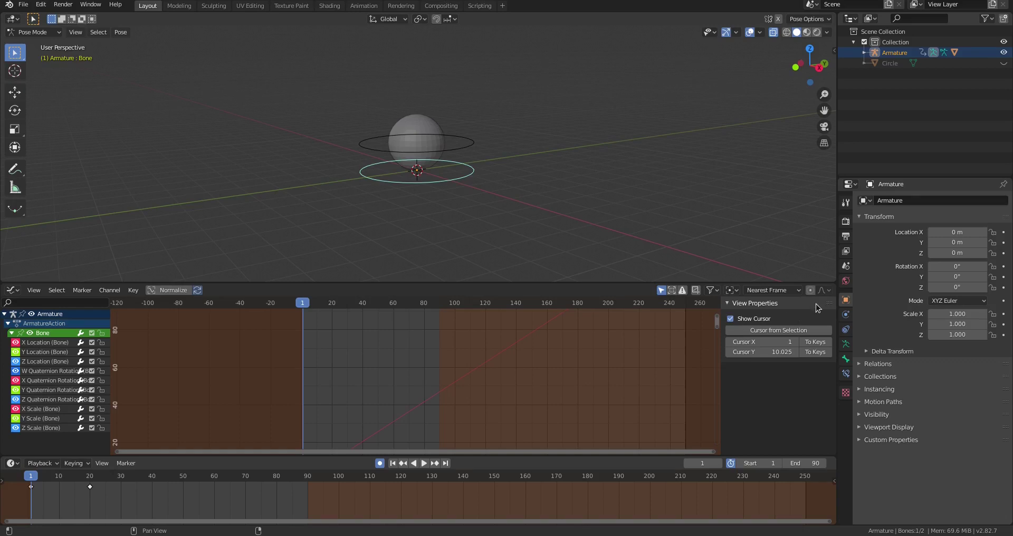
Step: Remove the Cycles modifier from the lower ring bone's X Location curve
{"action": "key", "text": "Home"}
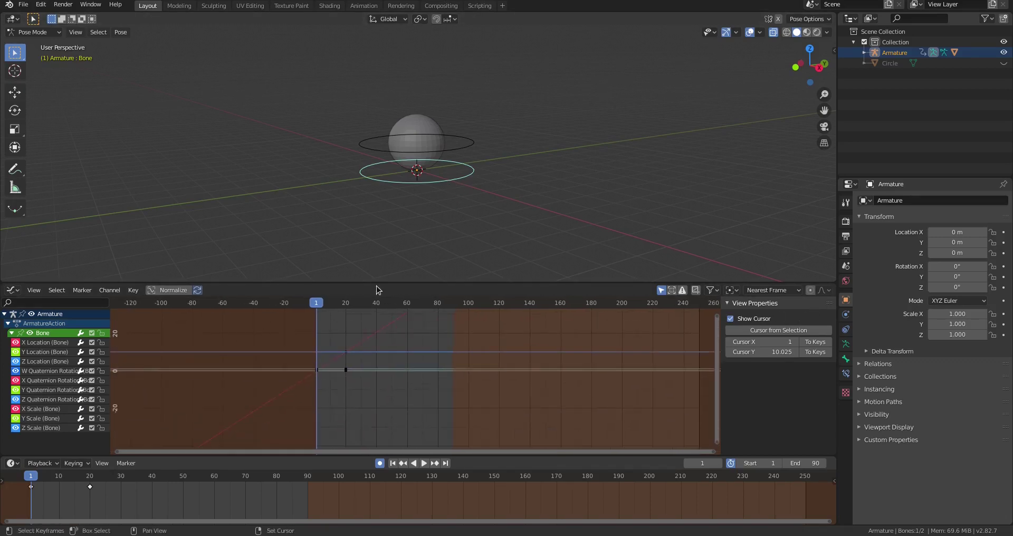
{"action": "left_click", "coordinate": [64, 343]}
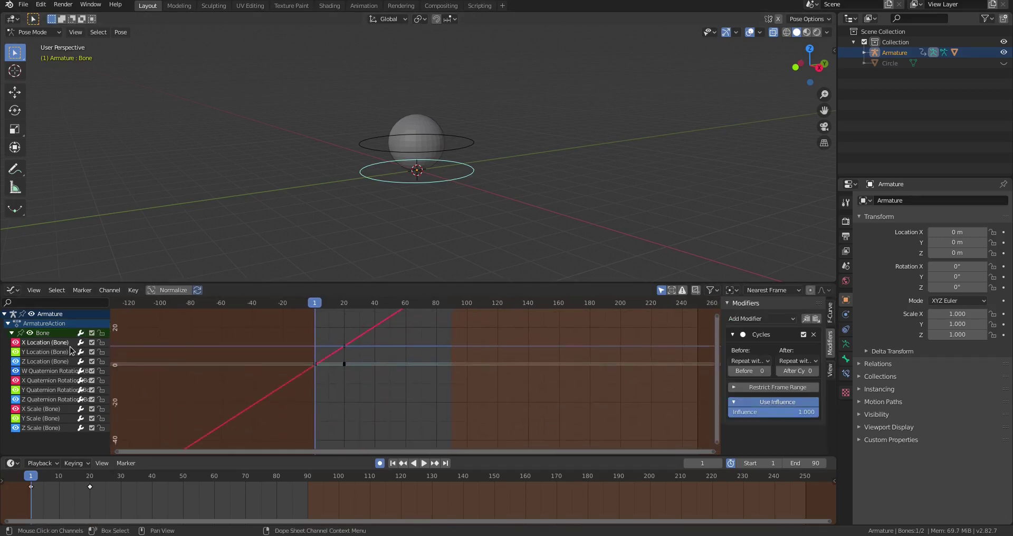
{"action": "left_click", "coordinate": [813, 335]}
Step: Add a Cycles F-Curve modifier to the X Location curve through the keyframe commands
{"action": "left_click", "coordinate": [110, 290]}
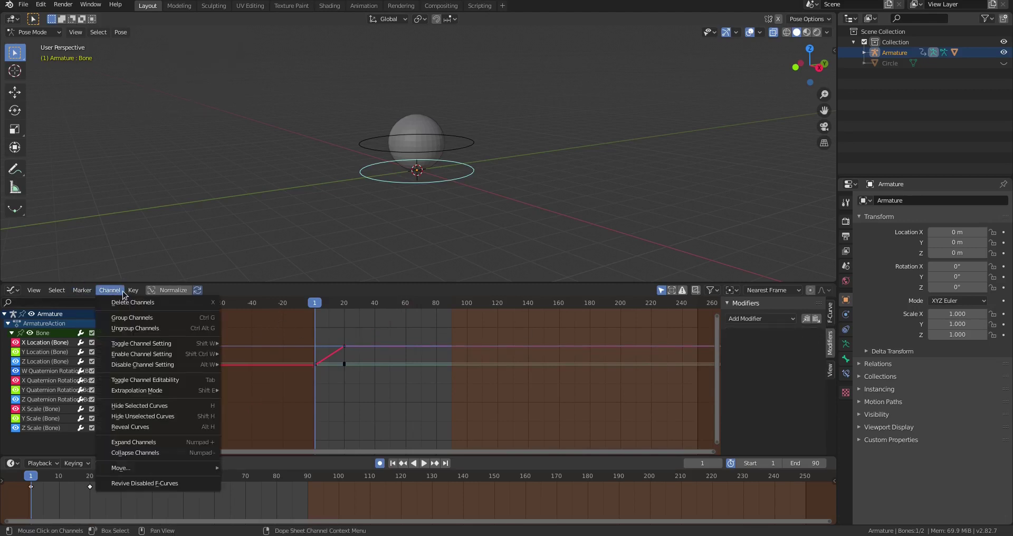
{"action": "mouse_move", "coordinate": [126, 294]}
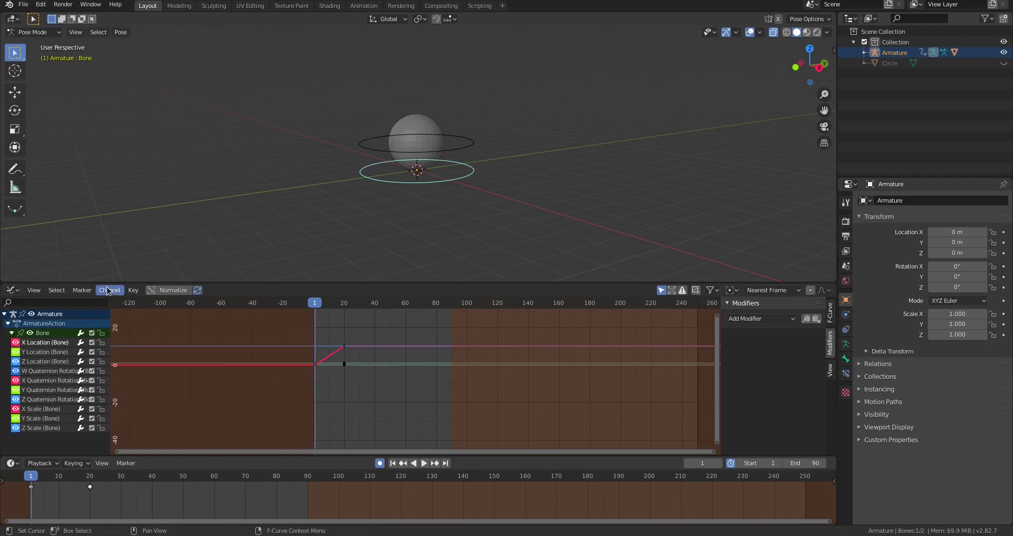
{"action": "left_click", "coordinate": [135, 290]}
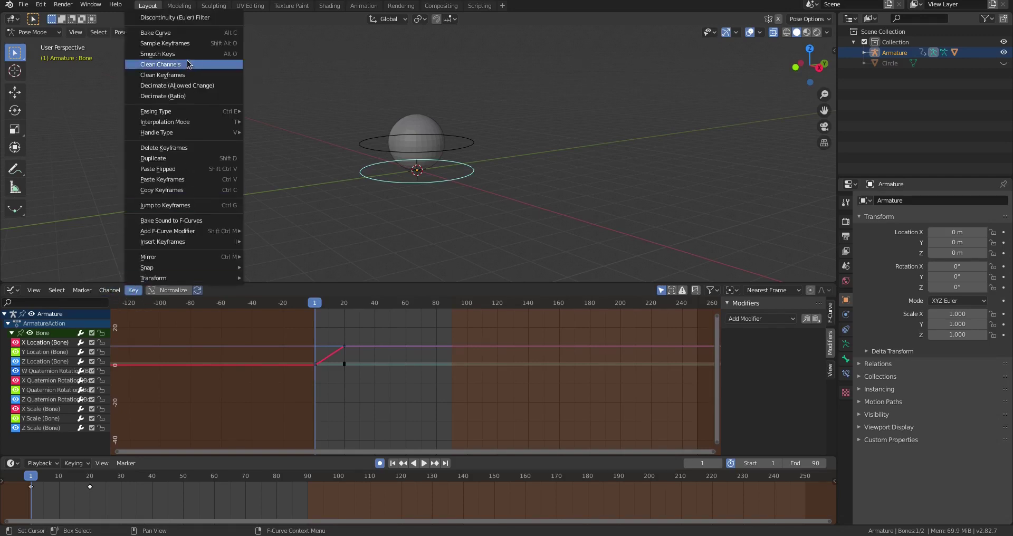
{"action": "mouse_move", "coordinate": [202, 123]}
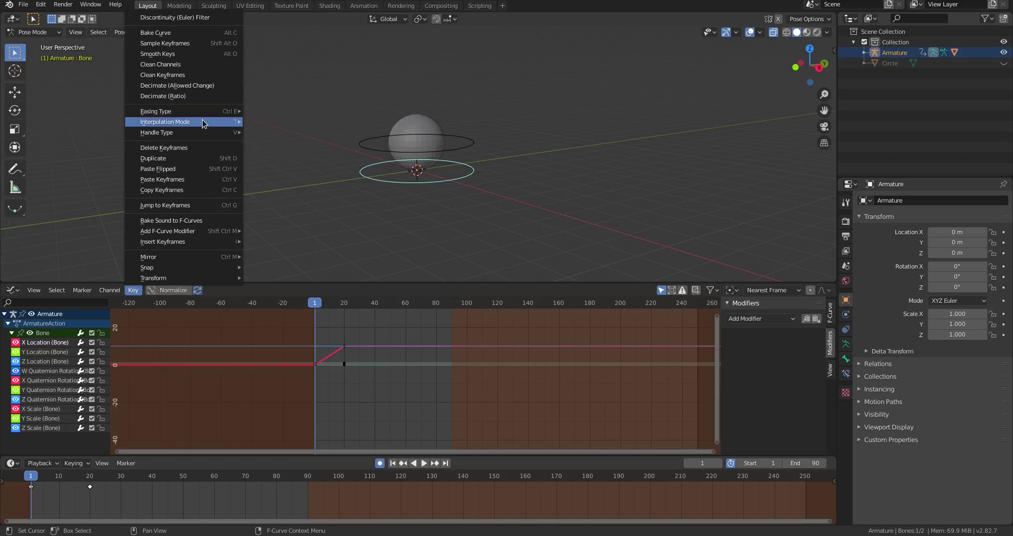
{"action": "mouse_move", "coordinate": [184, 232]}
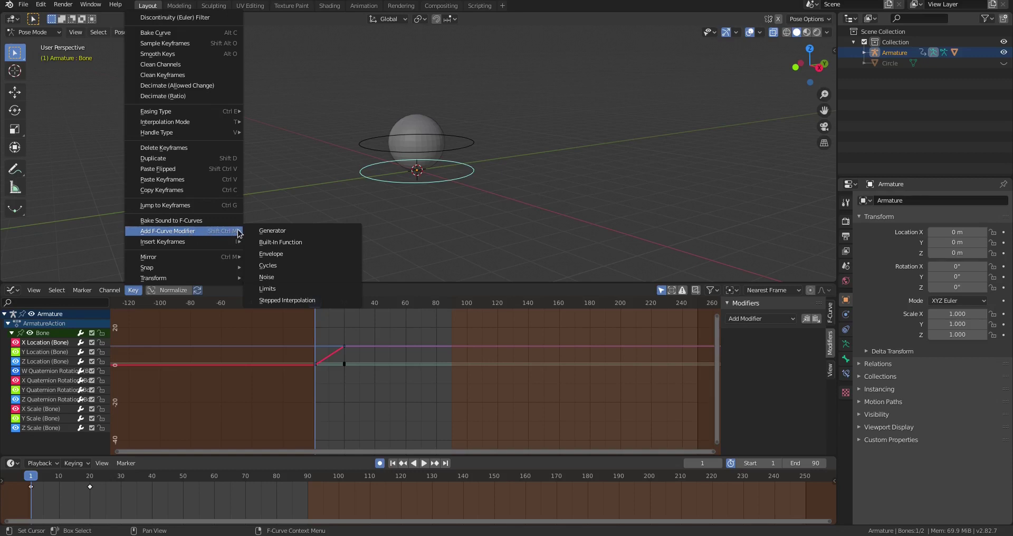
{"action": "left_click", "coordinate": [273, 264]}
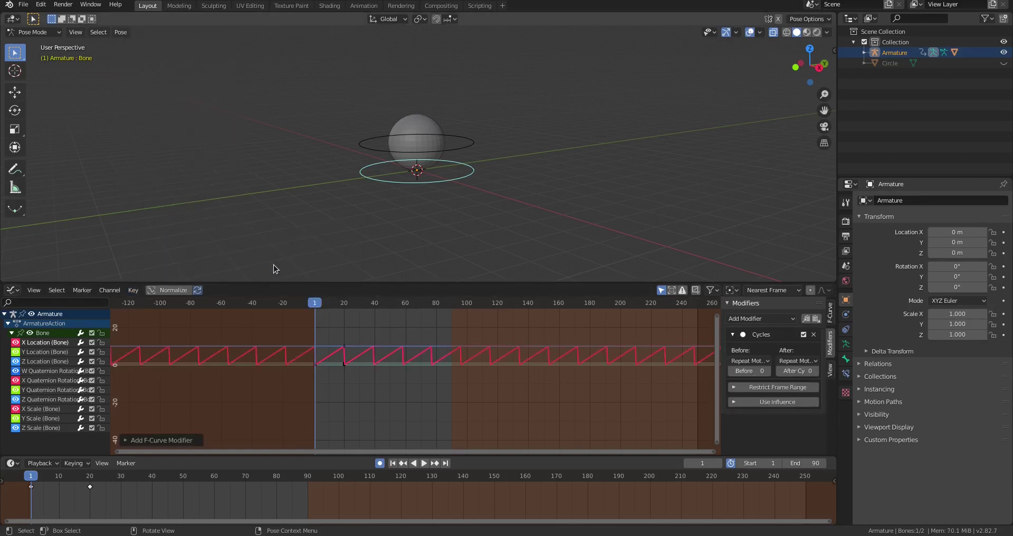
Step: Set the new Cycles modifier's After and Before modes to Repeat with Offset
{"action": "left_click", "coordinate": [797, 361]}
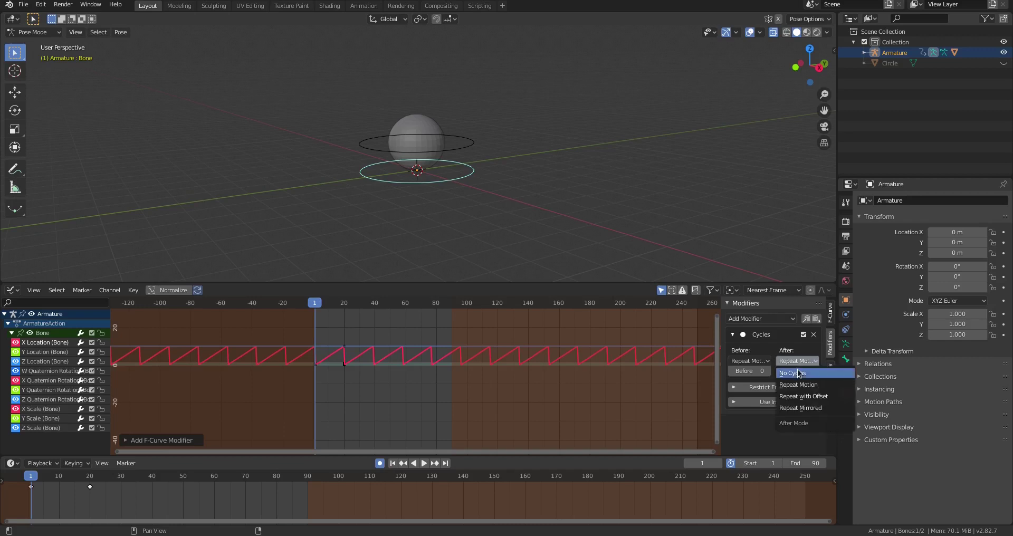
{"action": "left_click", "coordinate": [805, 396]}
{"action": "left_click", "coordinate": [749, 361]}
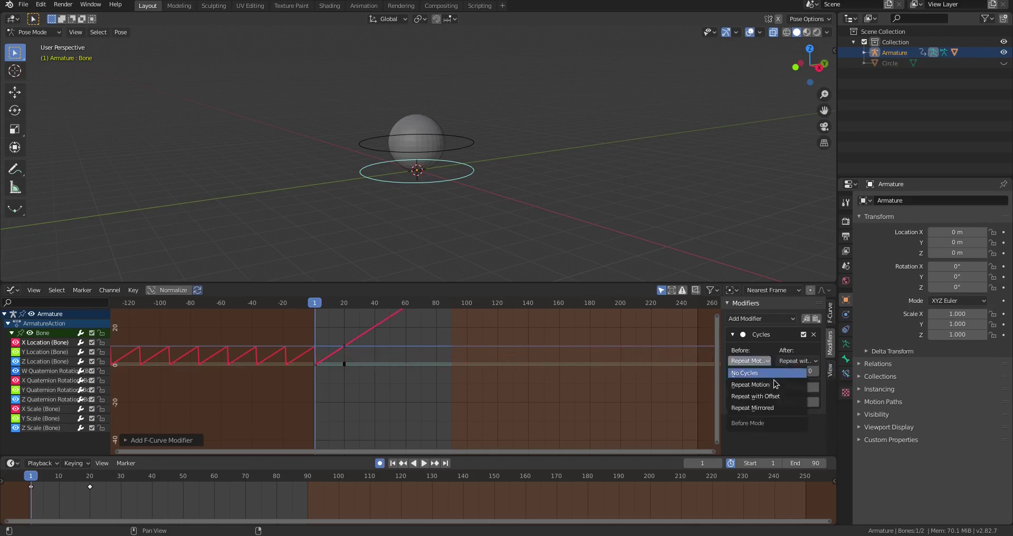
{"action": "left_click", "coordinate": [759, 396]}
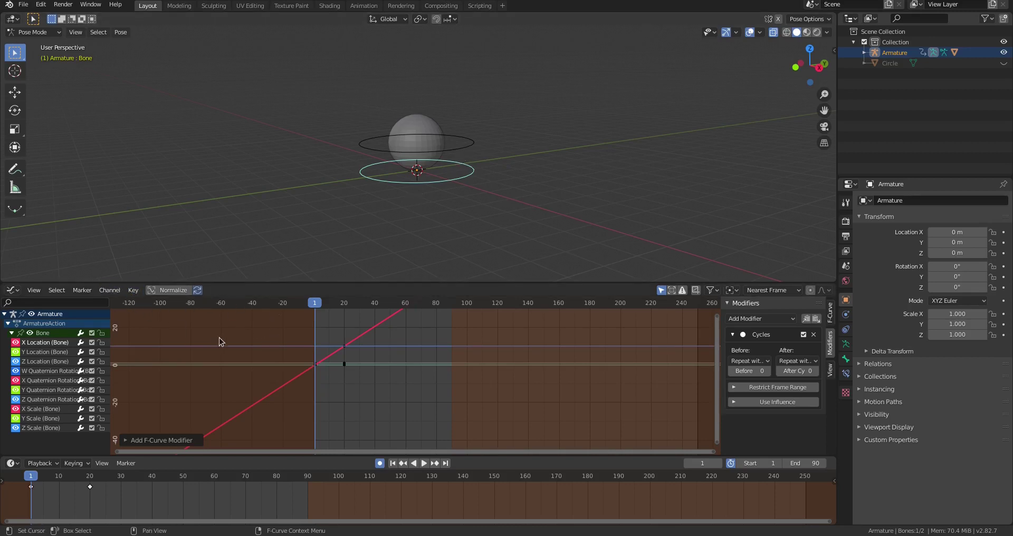
Step: Adjust the Add F-Curve Modifier operation to turn off Only Active, keeping Cycles as the type
{"action": "left_click", "coordinate": [151, 442]}
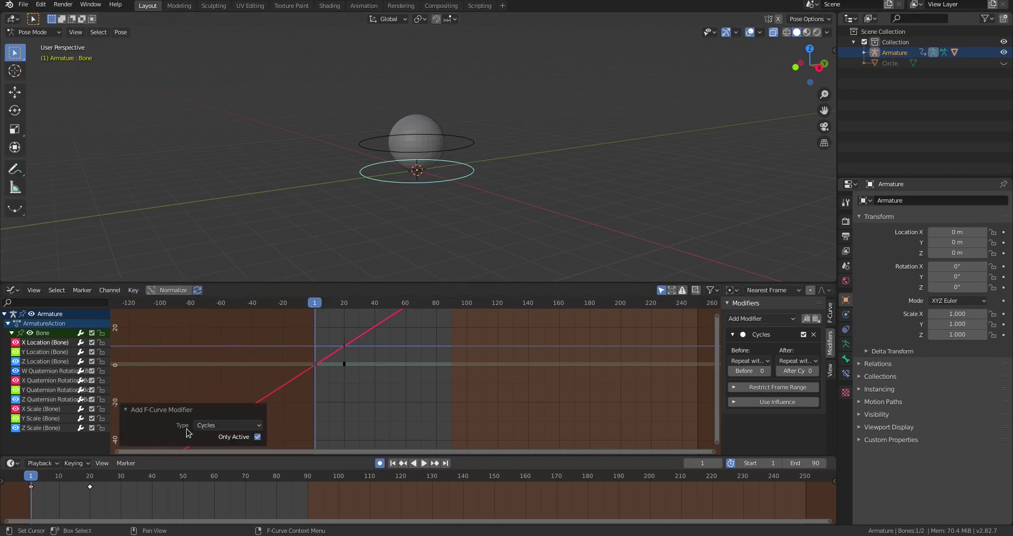
{"action": "left_click", "coordinate": [233, 425]}
{"action": "left_click", "coordinate": [230, 426]}
{"action": "left_click", "coordinate": [257, 437]}
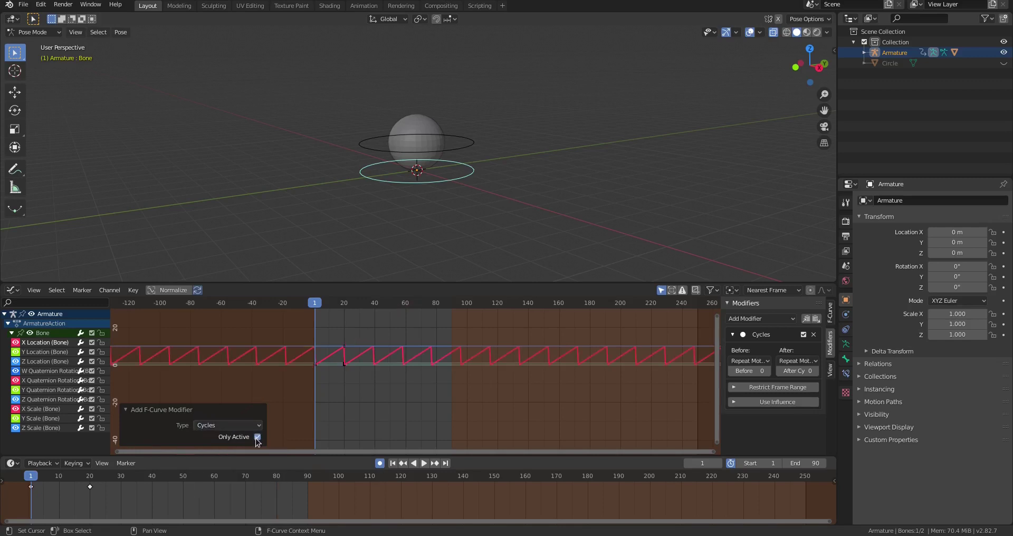
{"action": "left_click", "coordinate": [247, 424]}
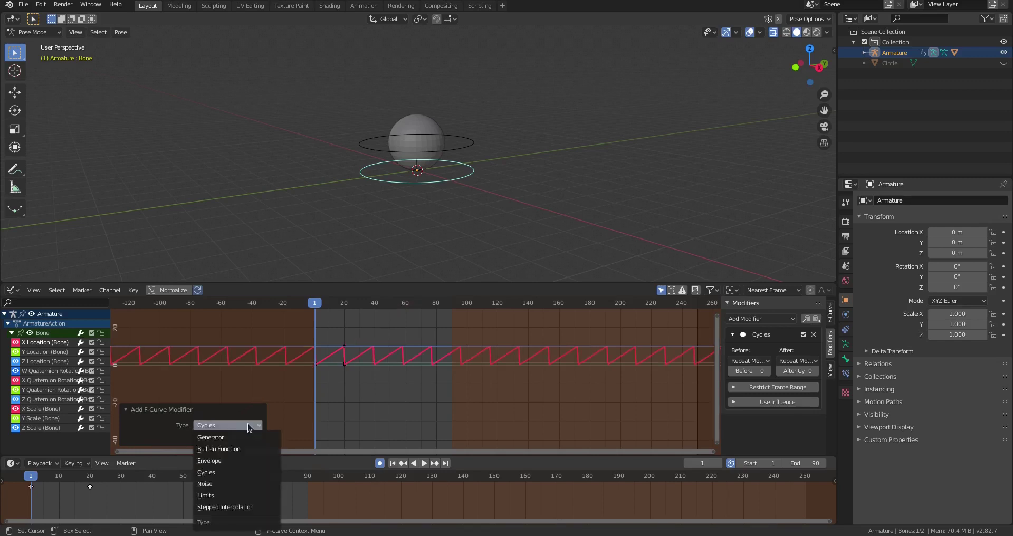
{"action": "left_click", "coordinate": [227, 471]}
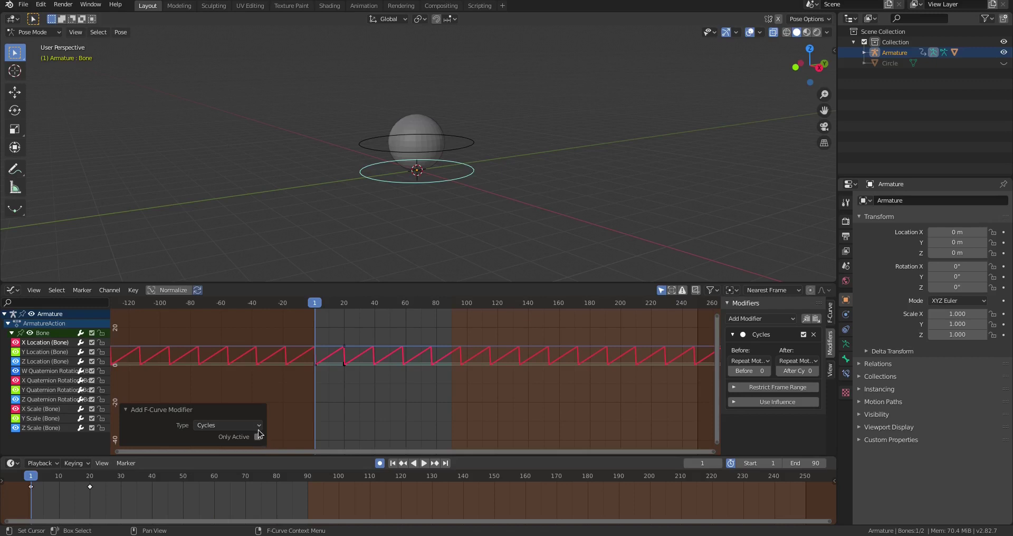
Step: Set the X Location curve's Cycles modifier to Repeat with Offset both after and before, and collapse the operation's settings
{"action": "left_click", "coordinate": [809, 356]}
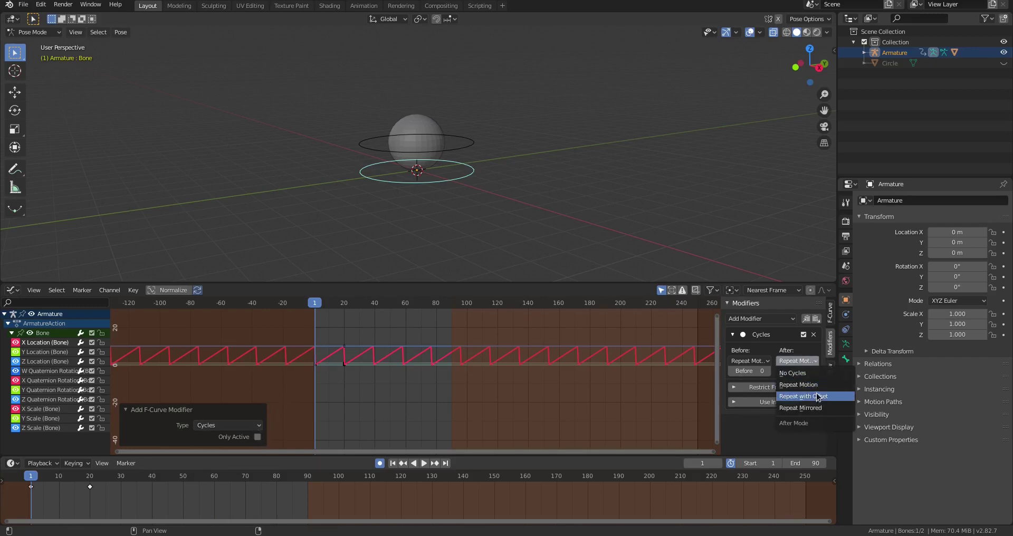
{"action": "left_click", "coordinate": [810, 394]}
{"action": "left_click", "coordinate": [768, 361]}
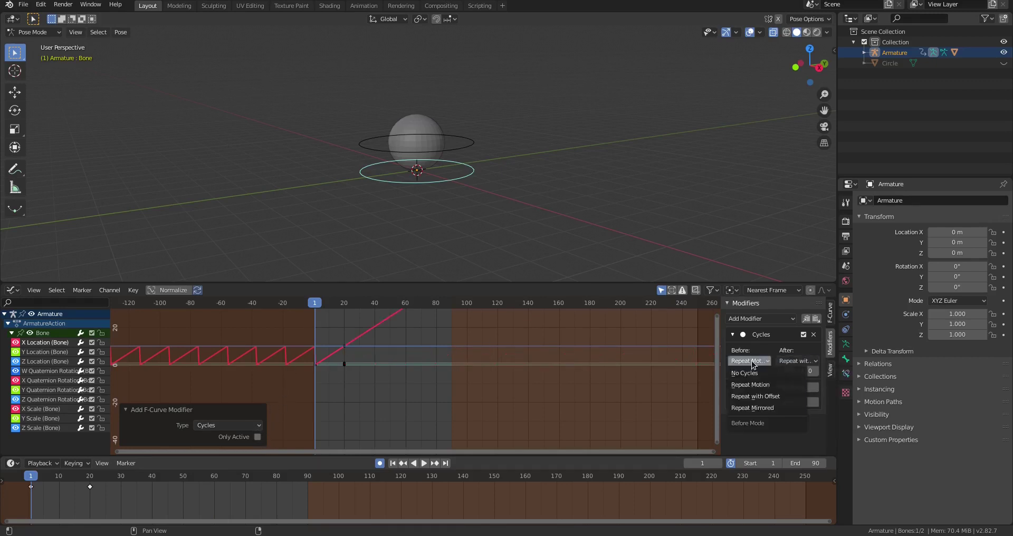
{"action": "left_click", "coordinate": [749, 393]}
{"action": "left_click", "coordinate": [131, 410]}
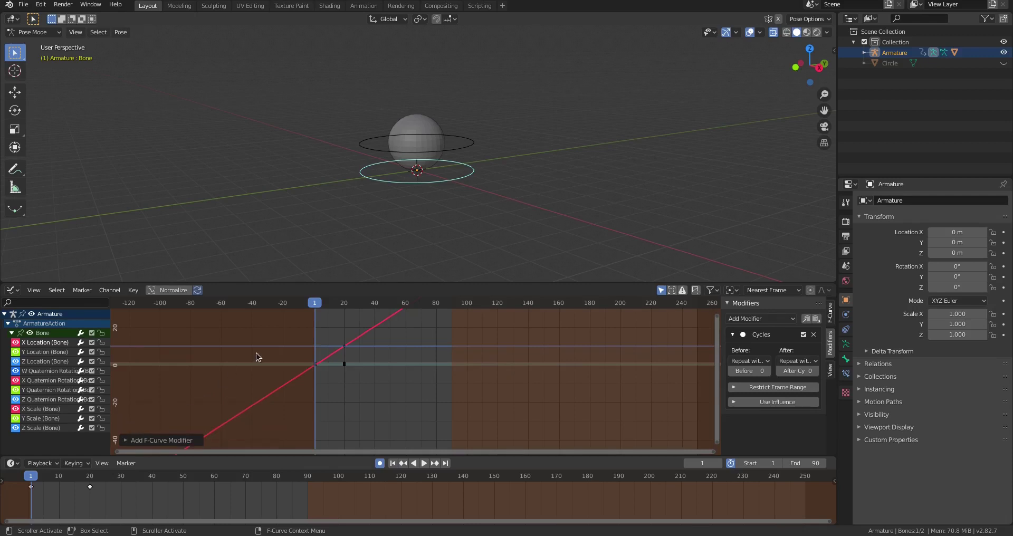
Step: Play the cycled ball animation from frame 1 and stop it at frame 61
{"action": "scroll", "coordinate": [407, 346], "scroll_direction": "down", "scroll_amount": 6}
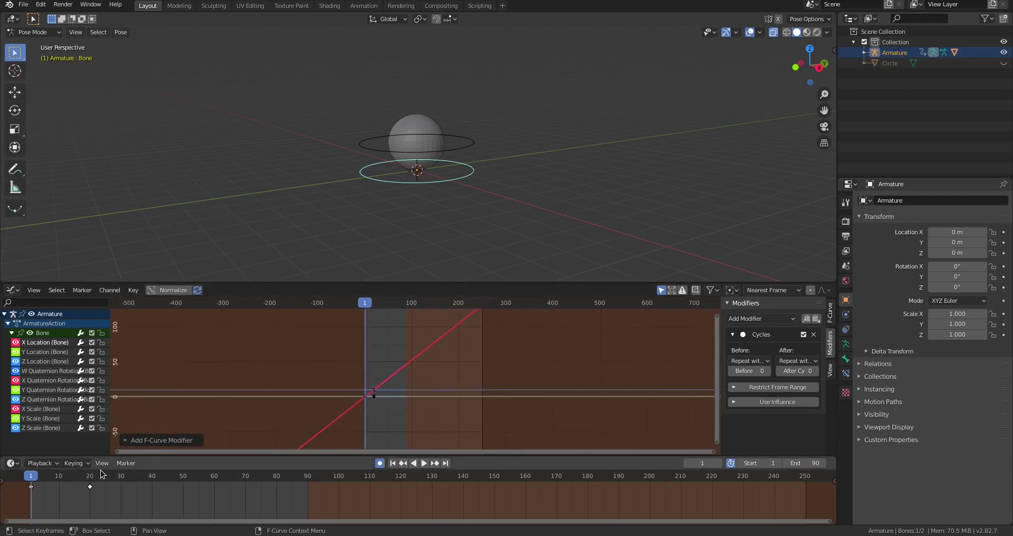
{"action": "left_click", "coordinate": [424, 464]}
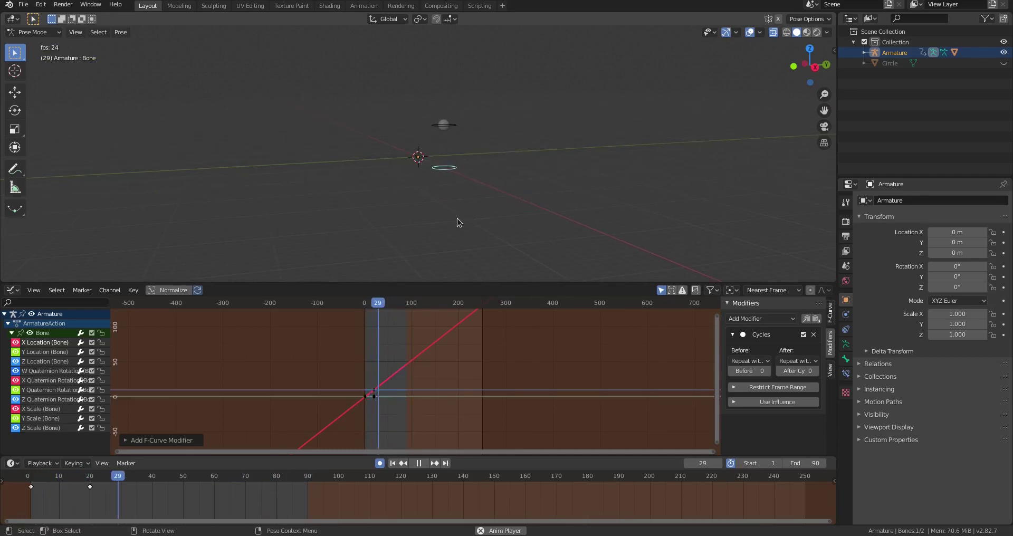
{"action": "left_click", "coordinate": [420, 464]}
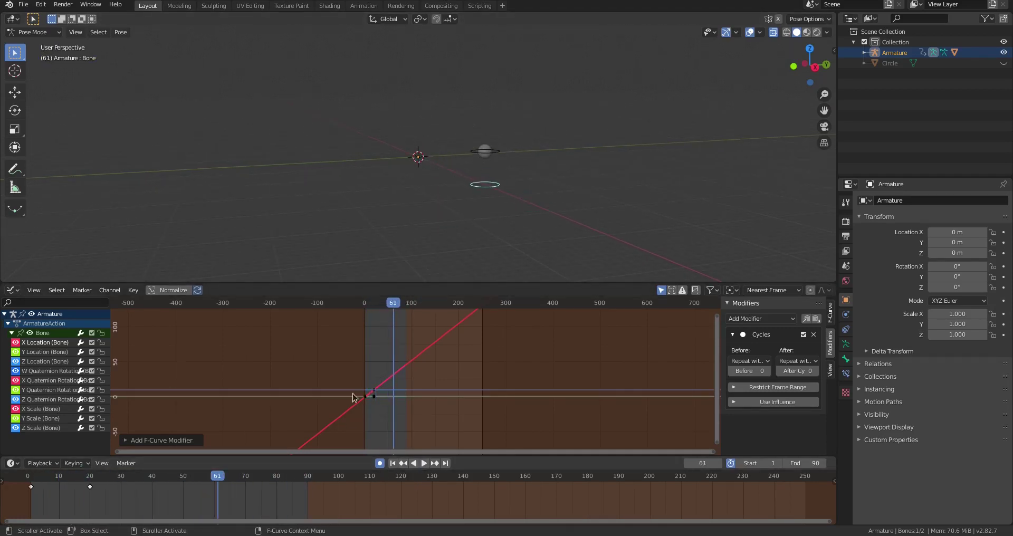
{"action": "left_click", "coordinate": [82, 289]}
{"action": "mouse_move", "coordinate": [112, 293]}
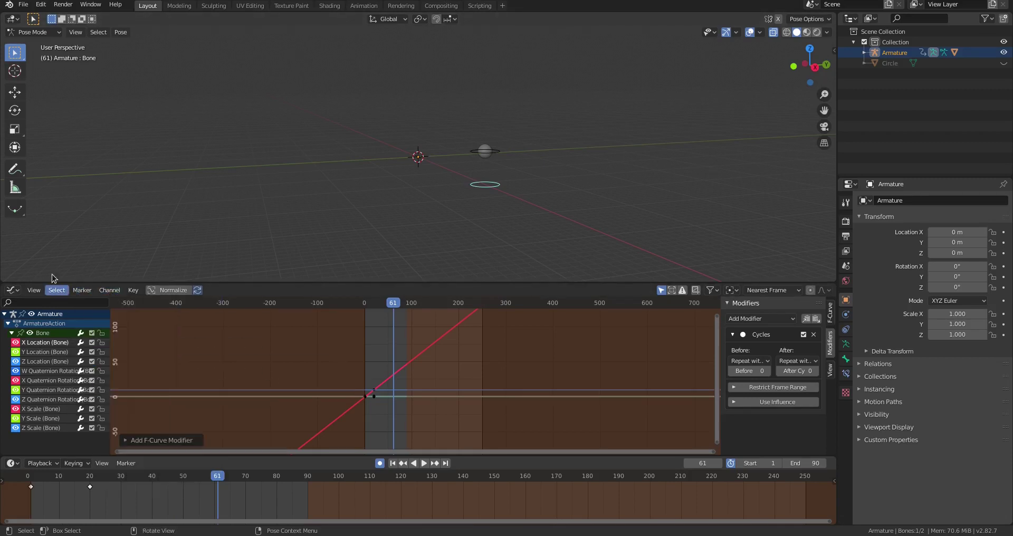
{"action": "left_click", "coordinate": [57, 290]}
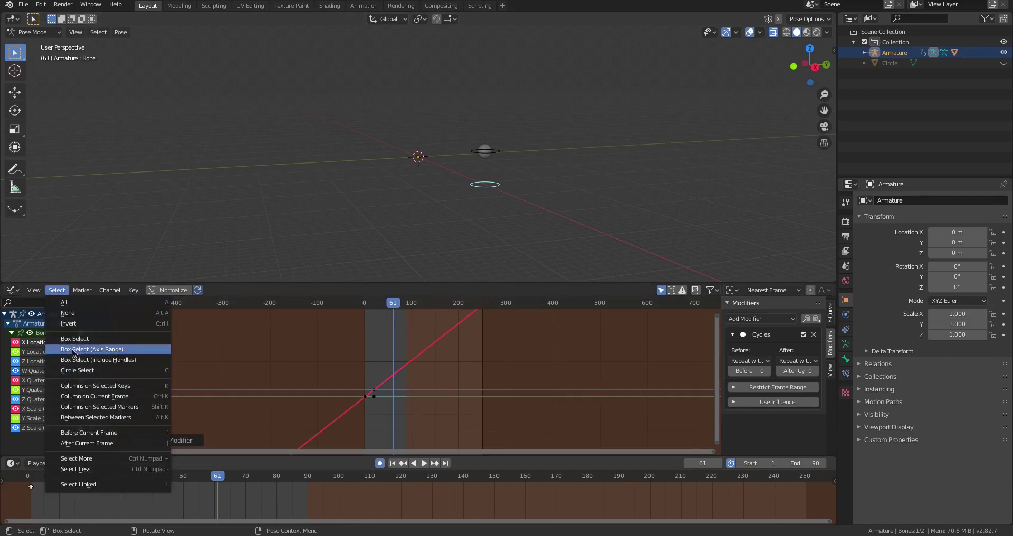
{"action": "left_click", "coordinate": [32, 290]}
{"action": "left_click", "coordinate": [32, 291]}
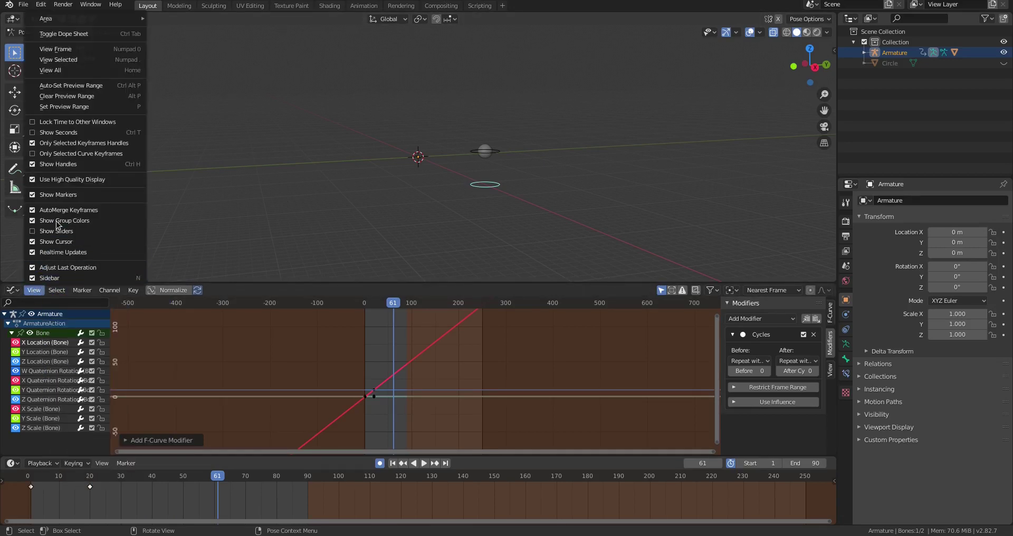
{"action": "left_click", "coordinate": [57, 289]}
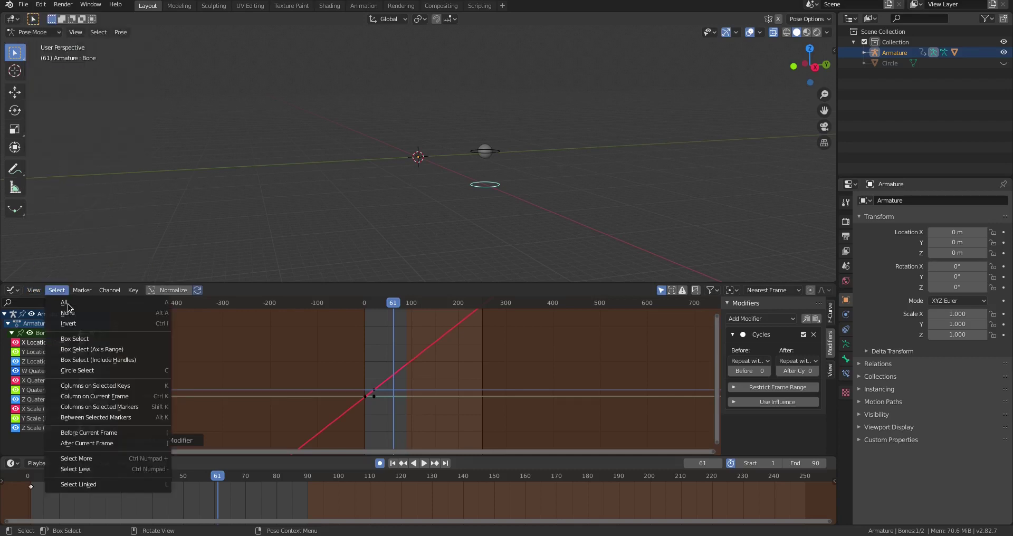
{"action": "left_click", "coordinate": [133, 289]}
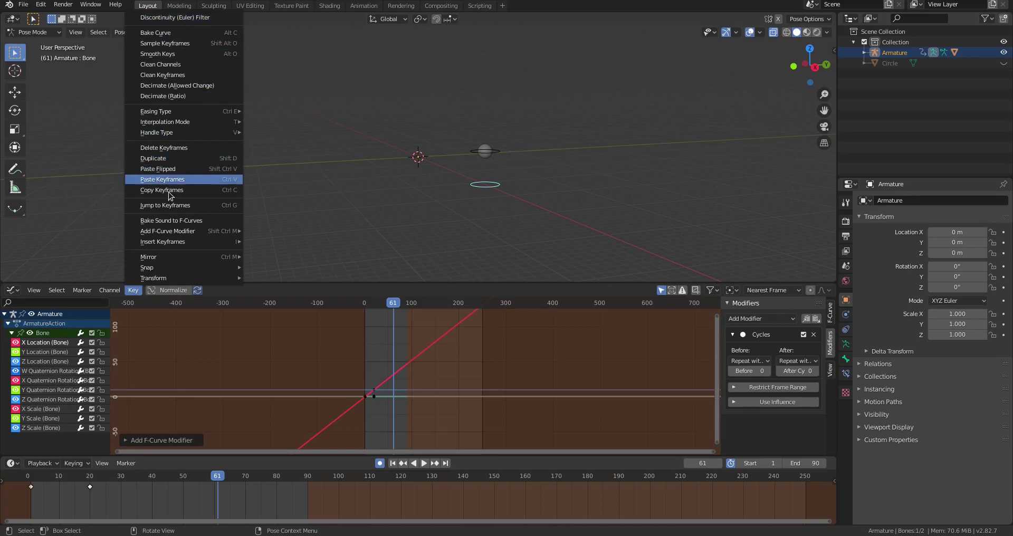
{"action": "mouse_move", "coordinate": [161, 257]}
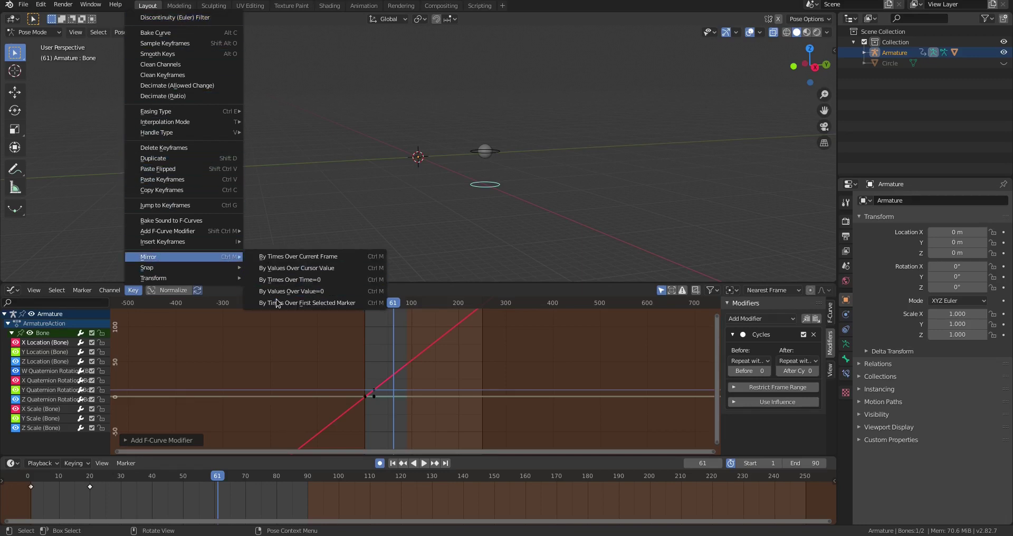
Step: Bake the X Location curve with Bake Curve and select its channel to inspect the modifiers
{"action": "mouse_move", "coordinate": [217, 270]}
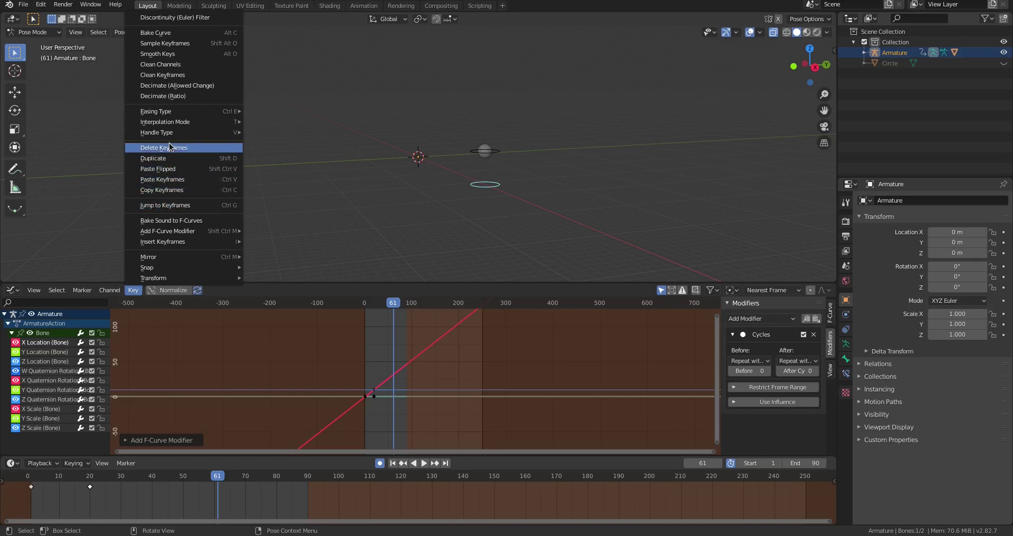
{"action": "mouse_move", "coordinate": [170, 134]}
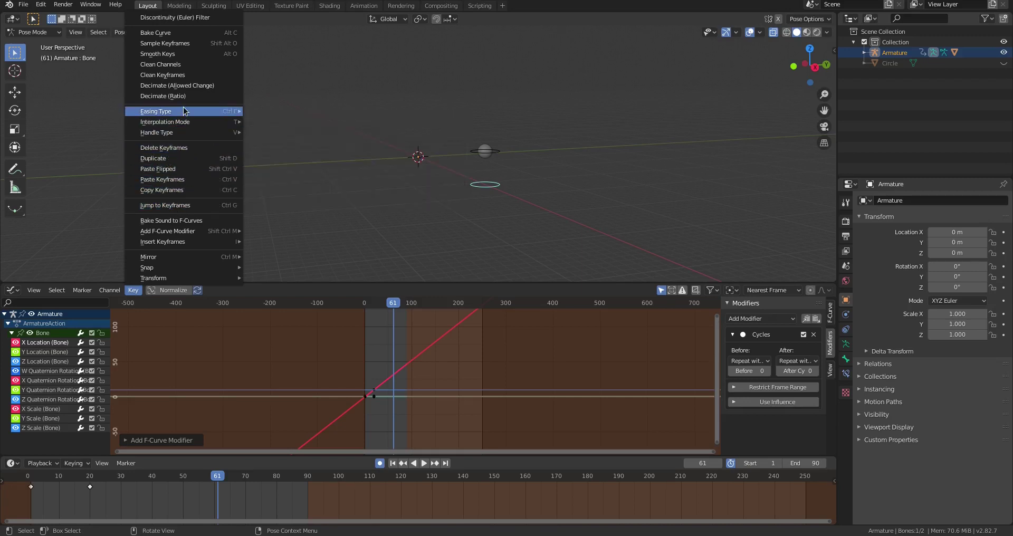
{"action": "mouse_move", "coordinate": [184, 110]}
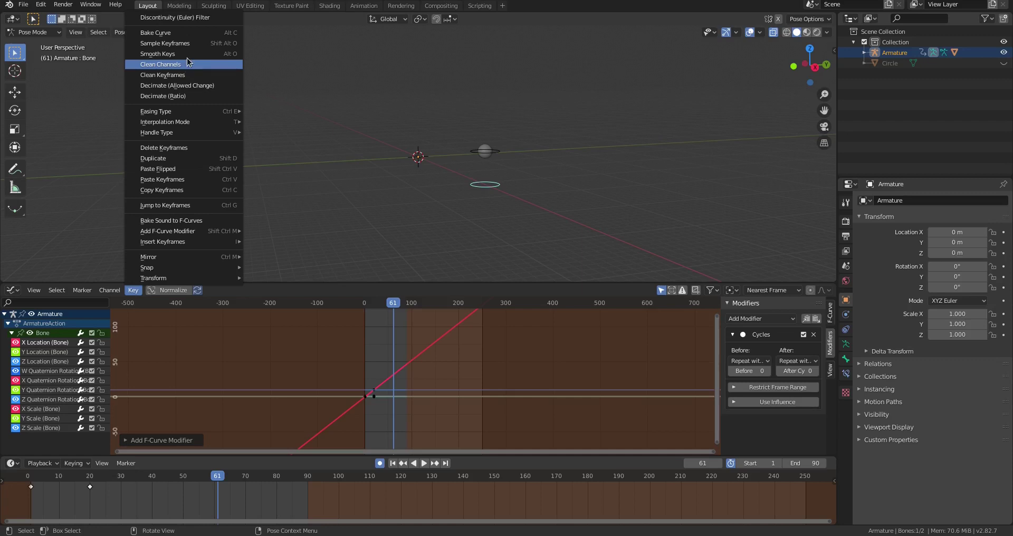
{"action": "left_click", "coordinate": [212, 32]}
{"action": "left_click", "coordinate": [212, 33]}
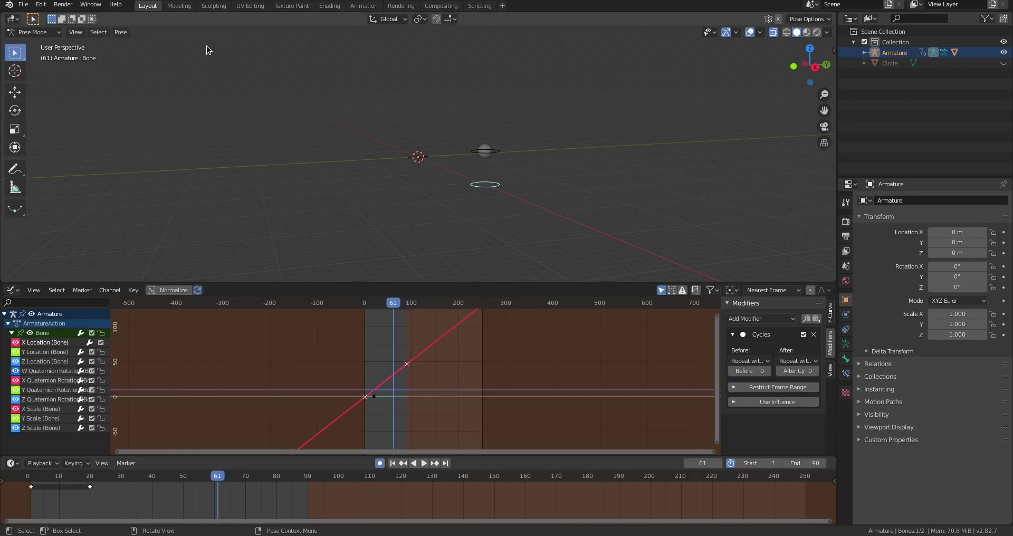
{"action": "left_click", "coordinate": [407, 366]}
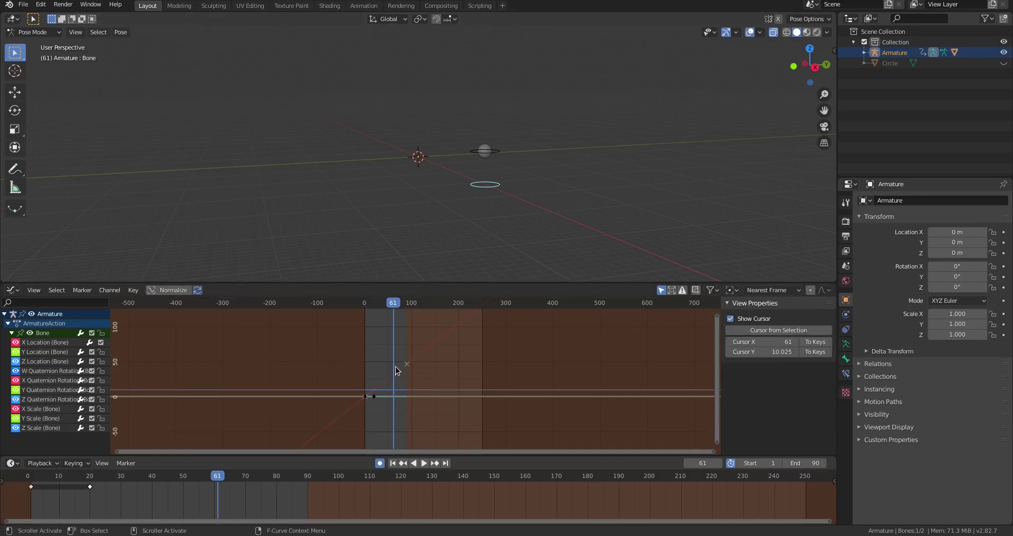
{"action": "left_click", "coordinate": [56, 346]}
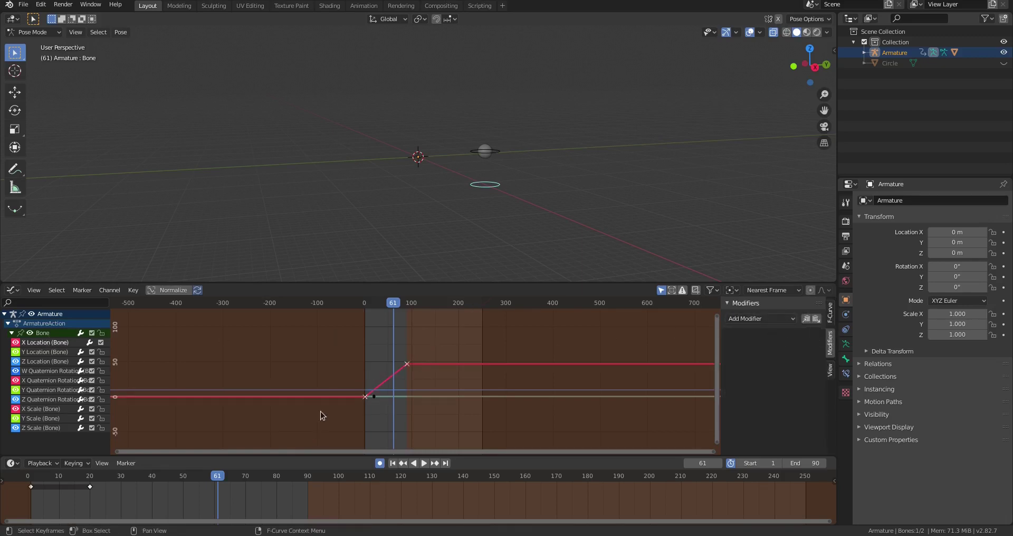
Step: Play back the baked X Location motion, inspect the curve's end point up close, and scrub to frame 50
{"action": "key", "text": "space"}
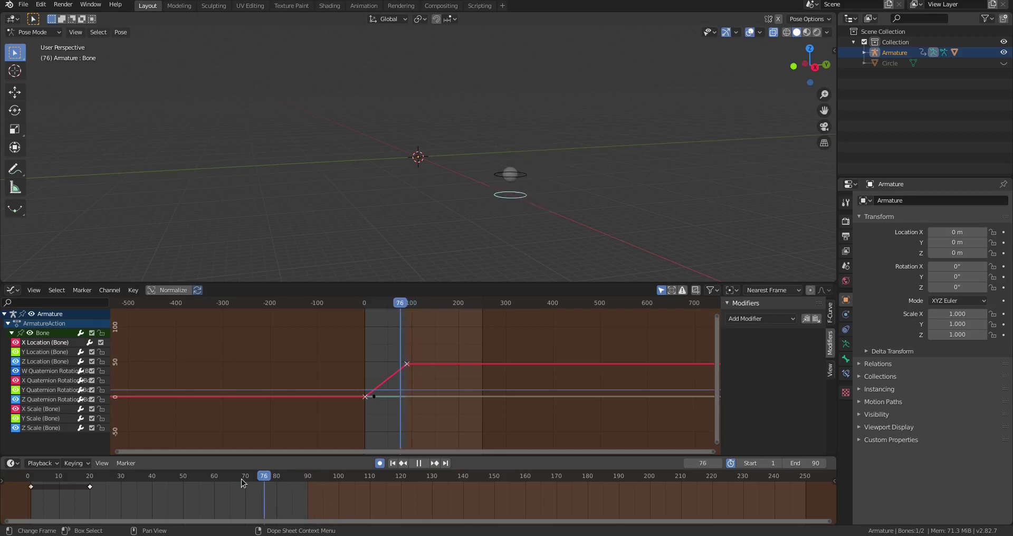
{"action": "left_click", "coordinate": [235, 479]}
{"action": "key", "text": "space"}
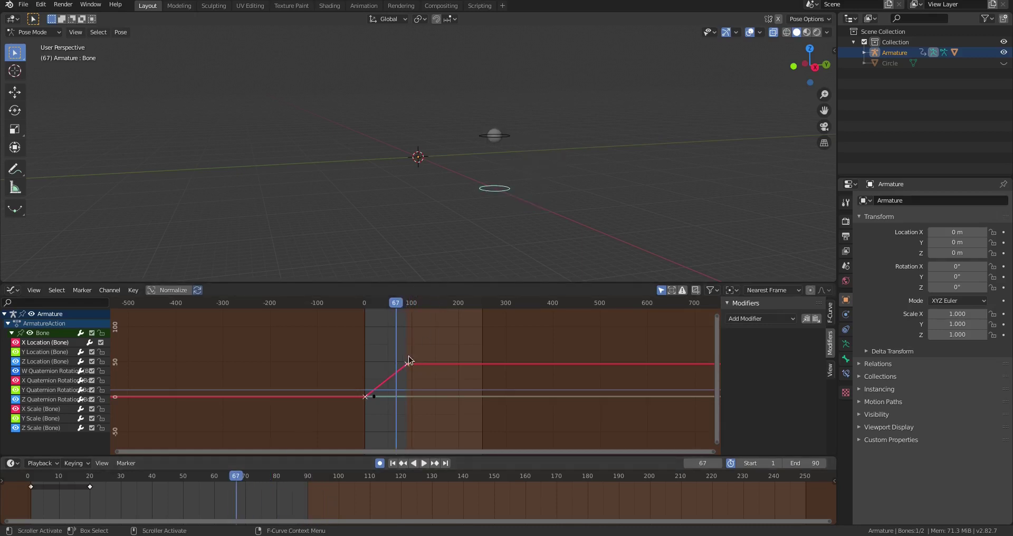
{"action": "middle_click_drag", "start_coordinate": [408, 357], "coordinate": [435, 335], "text": "ctrl"}
{"action": "mouse_move", "coordinate": [388, 343]}
{"action": "left_mouse_down"}
{"action": "mouse_move", "coordinate": [413, 366]}
{"action": "mouse_move", "coordinate": [393, 342]}
{"action": "left_mouse_up"}
{"action": "left_click_drag", "start_coordinate": [244, 483], "coordinate": [183, 477]}
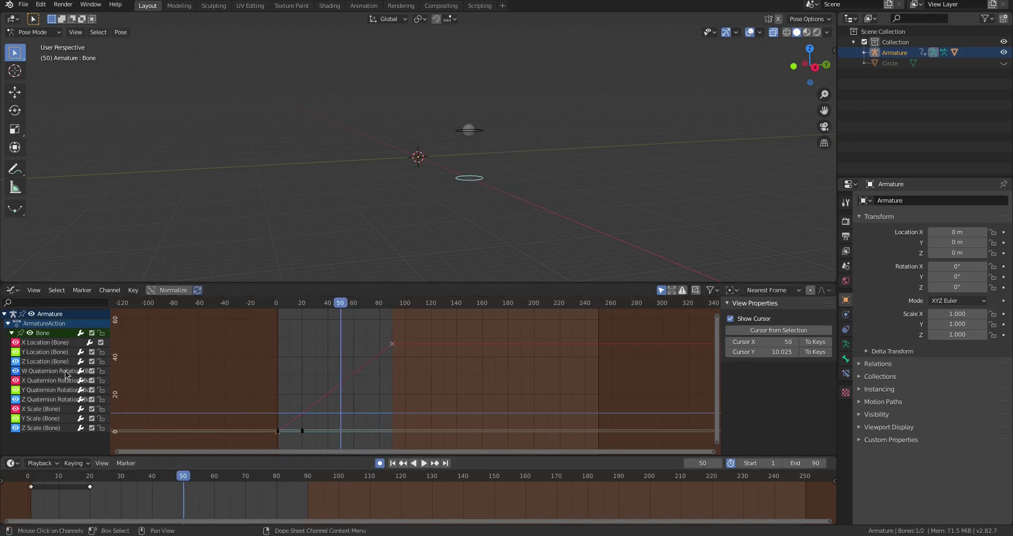
Step: Toggle modifiers off for the X Location channel and back on for the Bone group
{"action": "left_click", "coordinate": [72, 343]}
{"action": "left_click", "coordinate": [89, 343]}
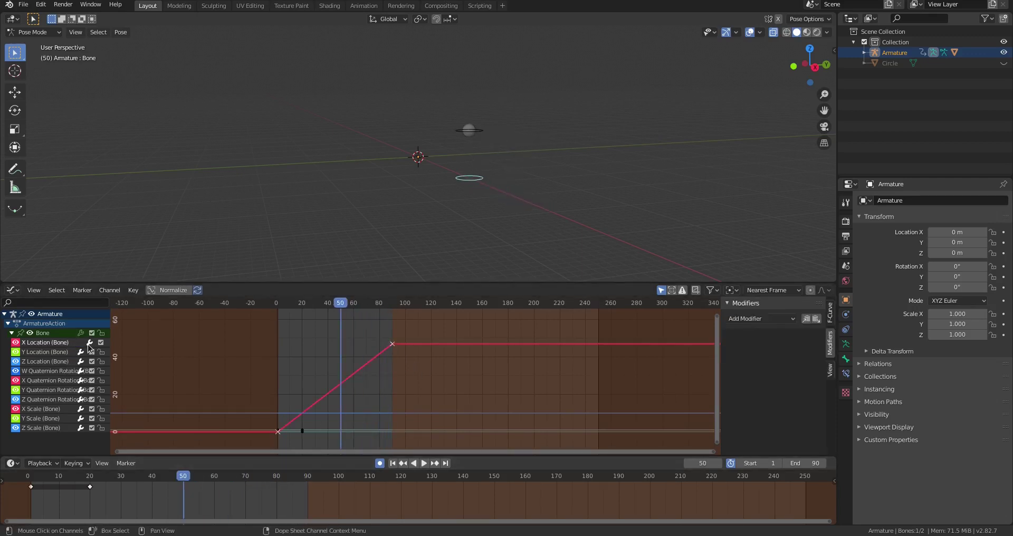
{"action": "left_click", "coordinate": [80, 334]}
Step: Select the ball's bone and the top keyframe of its bounce curve, and disable modifiers for the Bone.001 group
{"action": "left_click", "coordinate": [474, 133]}
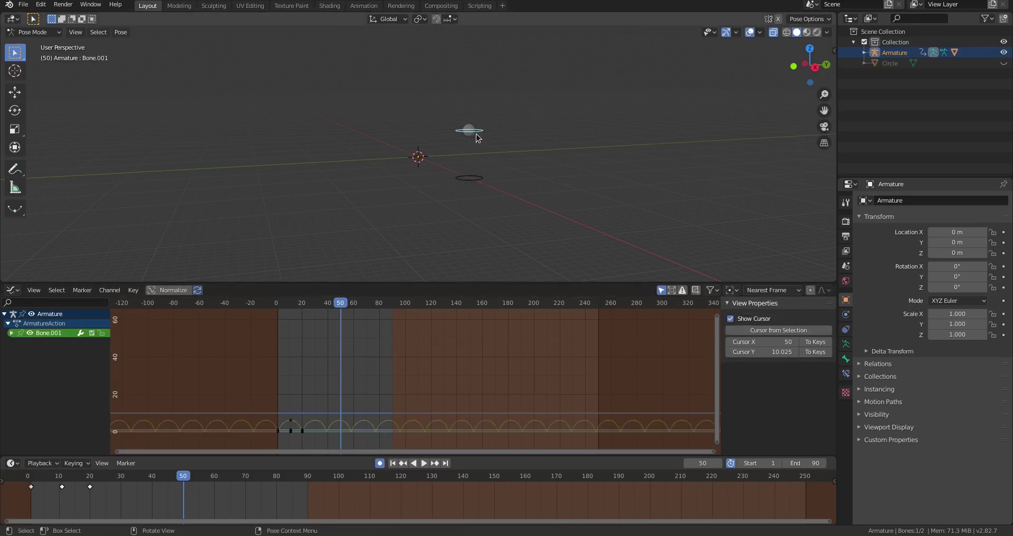
{"action": "left_click", "coordinate": [289, 423]}
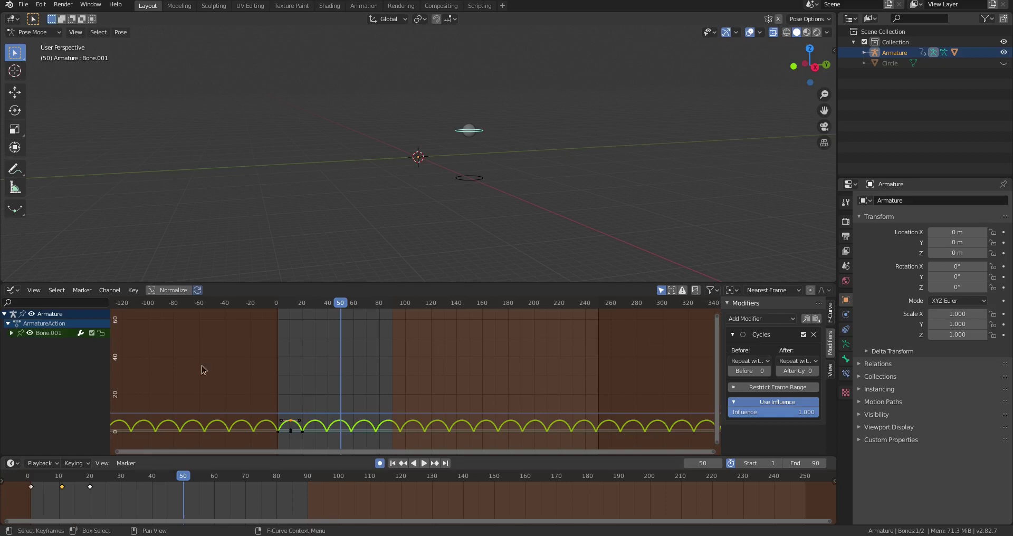
{"action": "left_click", "coordinate": [81, 334]}
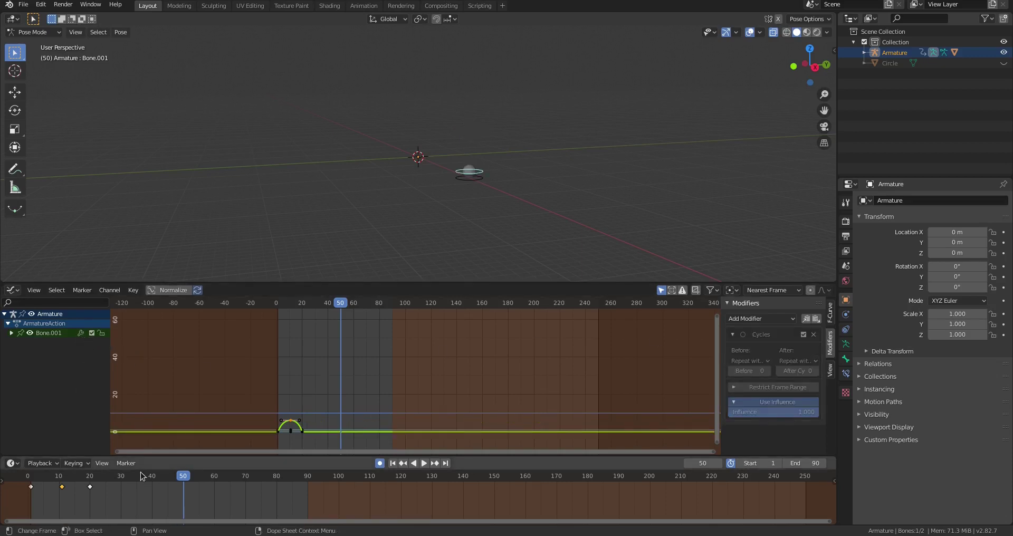
Step: Play and scrub the animation without the bounce cycle, and re-enable modifiers for the Bone.001 group
{"action": "key", "text": "space"}
{"action": "left_click_drag", "start_coordinate": [142, 476], "coordinate": [29, 478]}
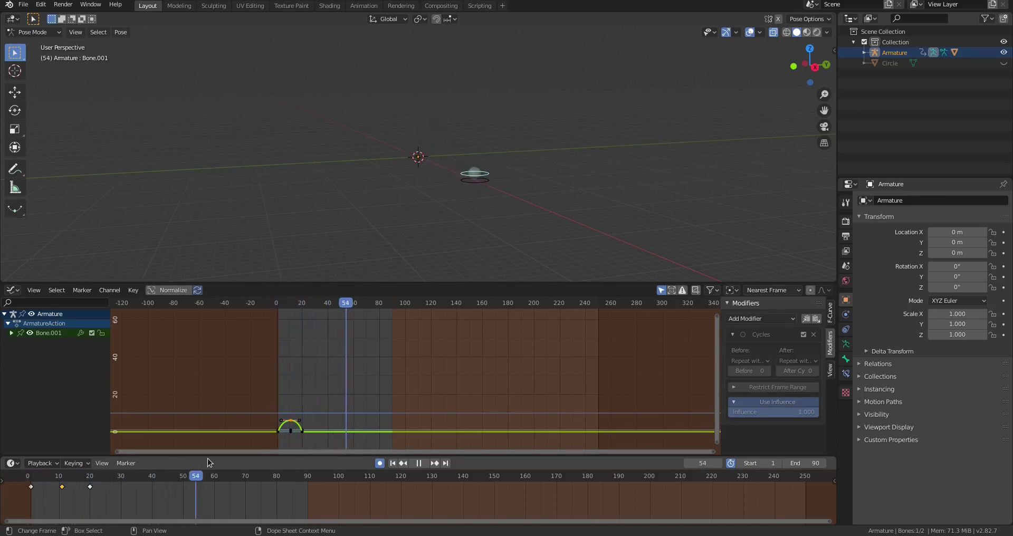
{"action": "key", "text": "space"}
{"action": "left_click", "coordinate": [81, 333]}
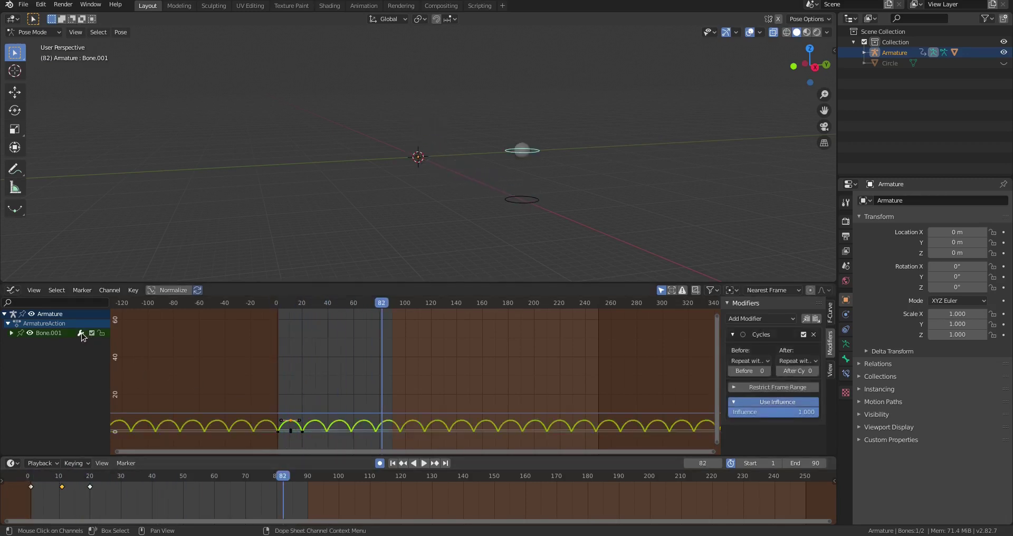